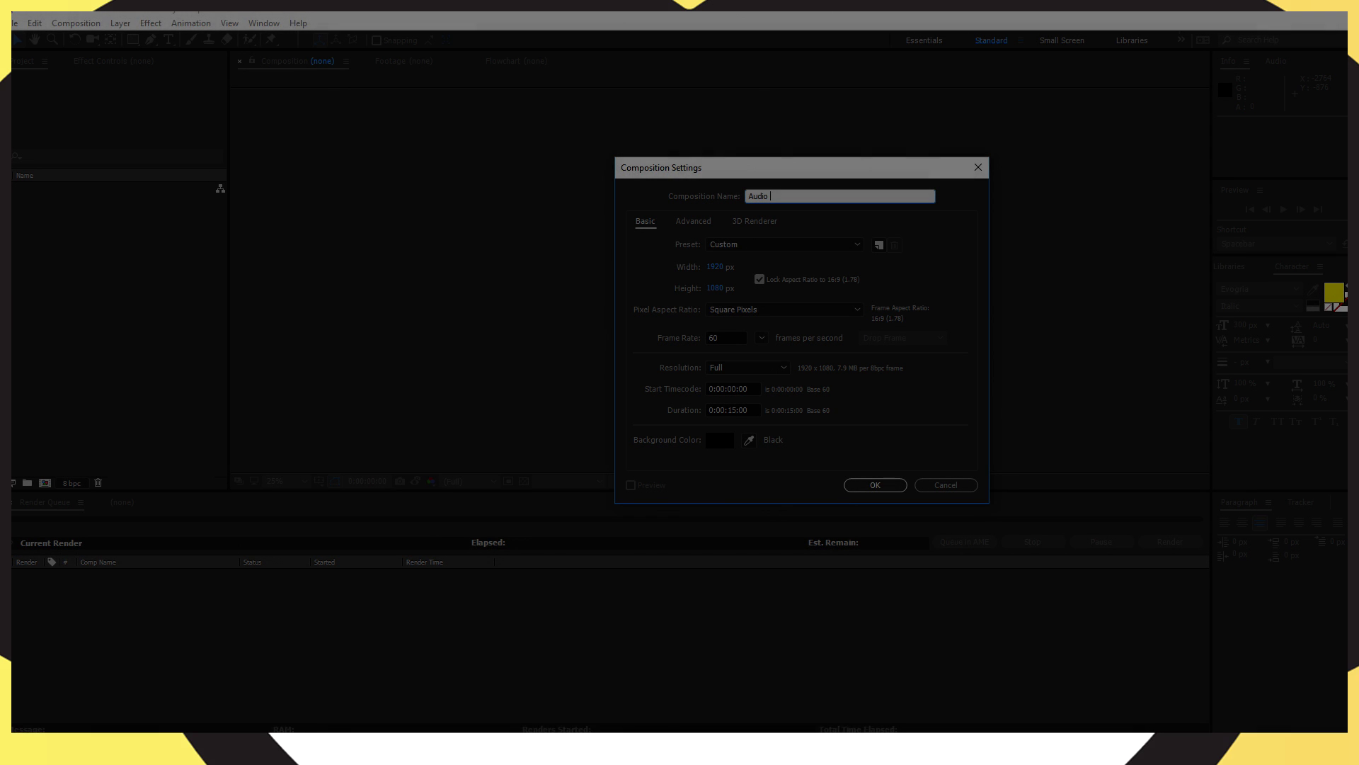
Step: Create a composition named Audio Spectrum at 30 frames per second with a duration of 3 minutes
{"action": "type", "text": "Spectrum"}
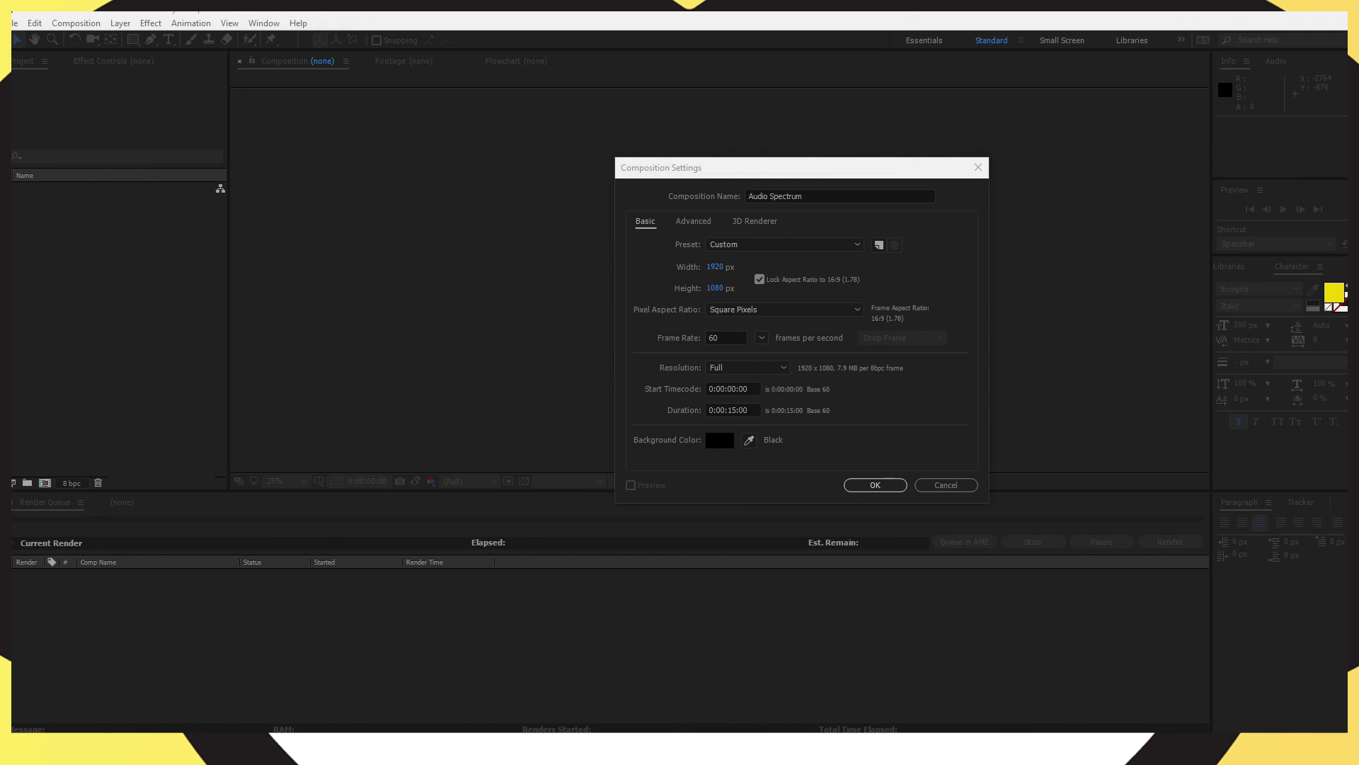
{"action": "double_click", "coordinate": [715, 338]}
{"action": "type", "text": "30"}
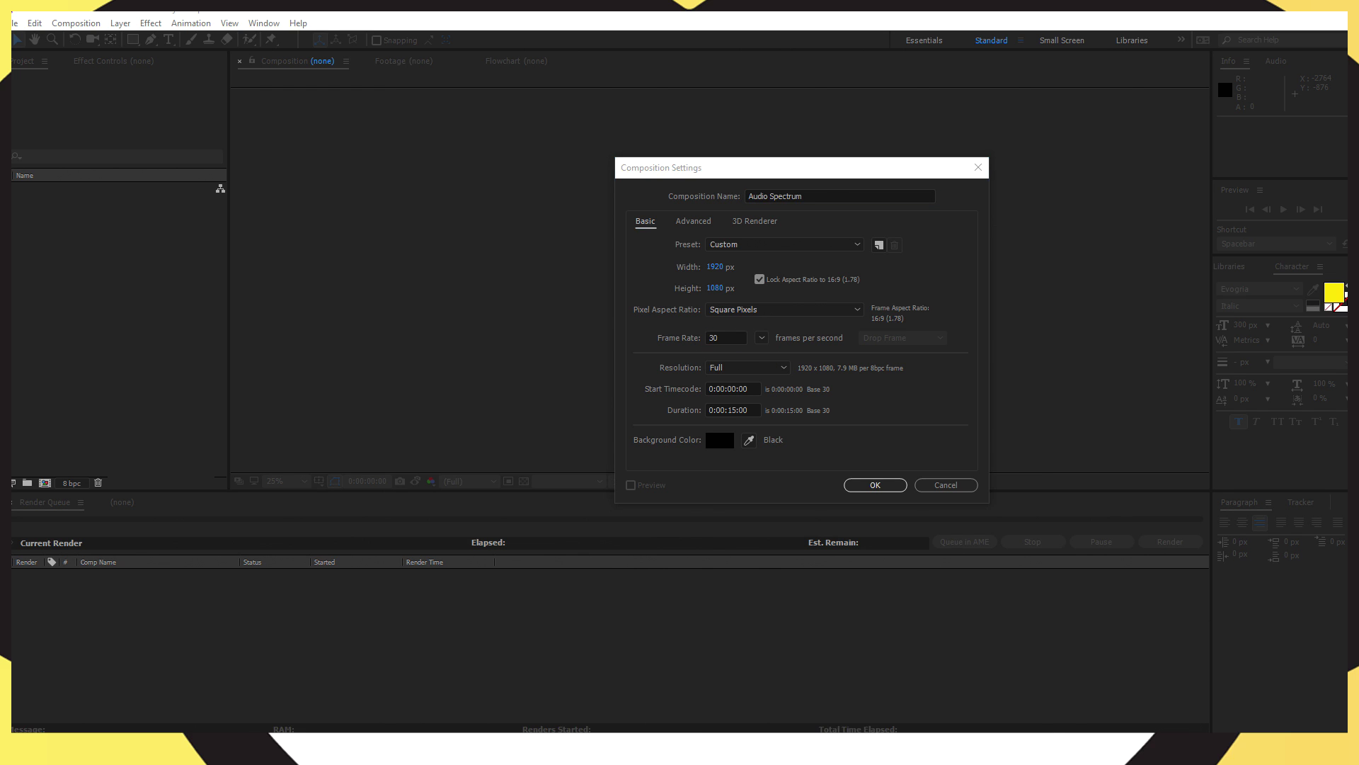
{"action": "left_click", "coordinate": [729, 410]}
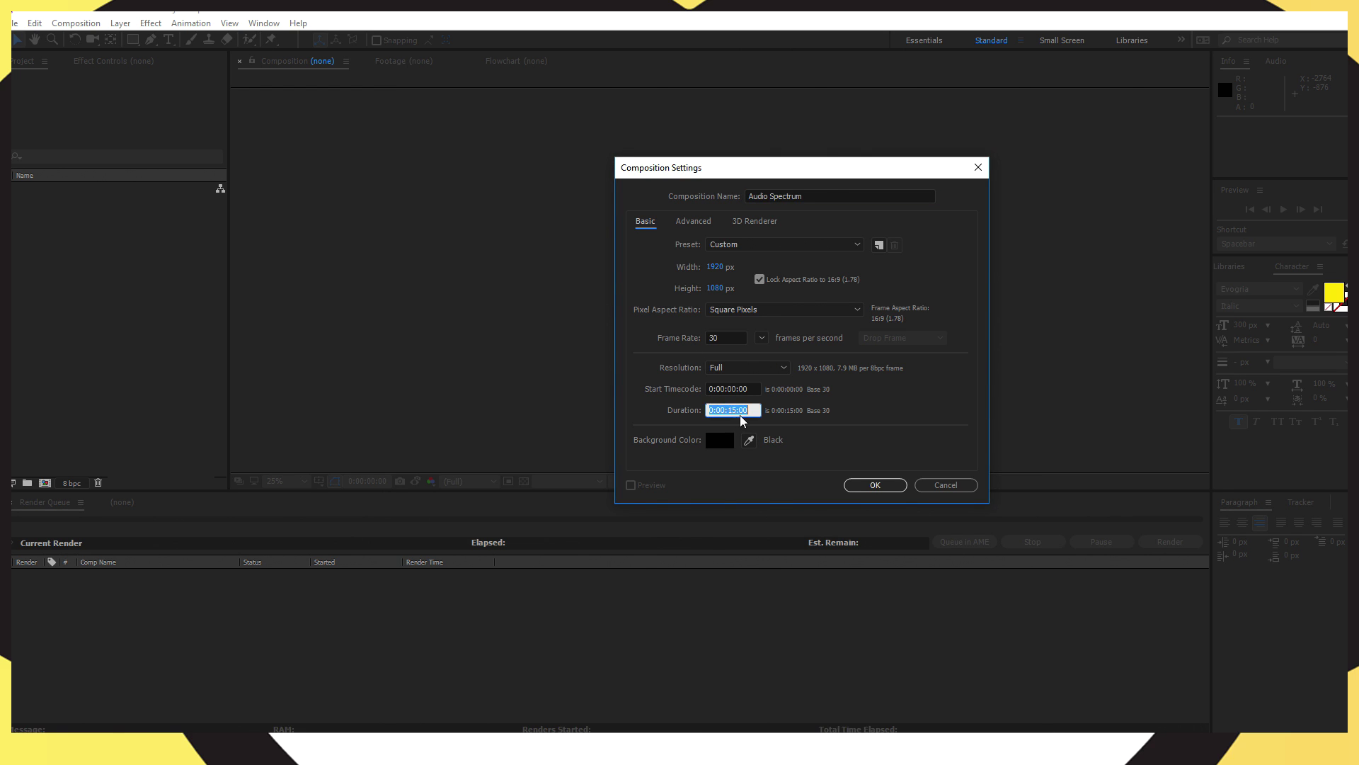
{"action": "left_click", "coordinate": [725, 410]}
{"action": "key", "text": "BackSpace"}
{"action": "type", "text": "3:00"}
{"action": "left_click", "coordinate": [875, 485]}
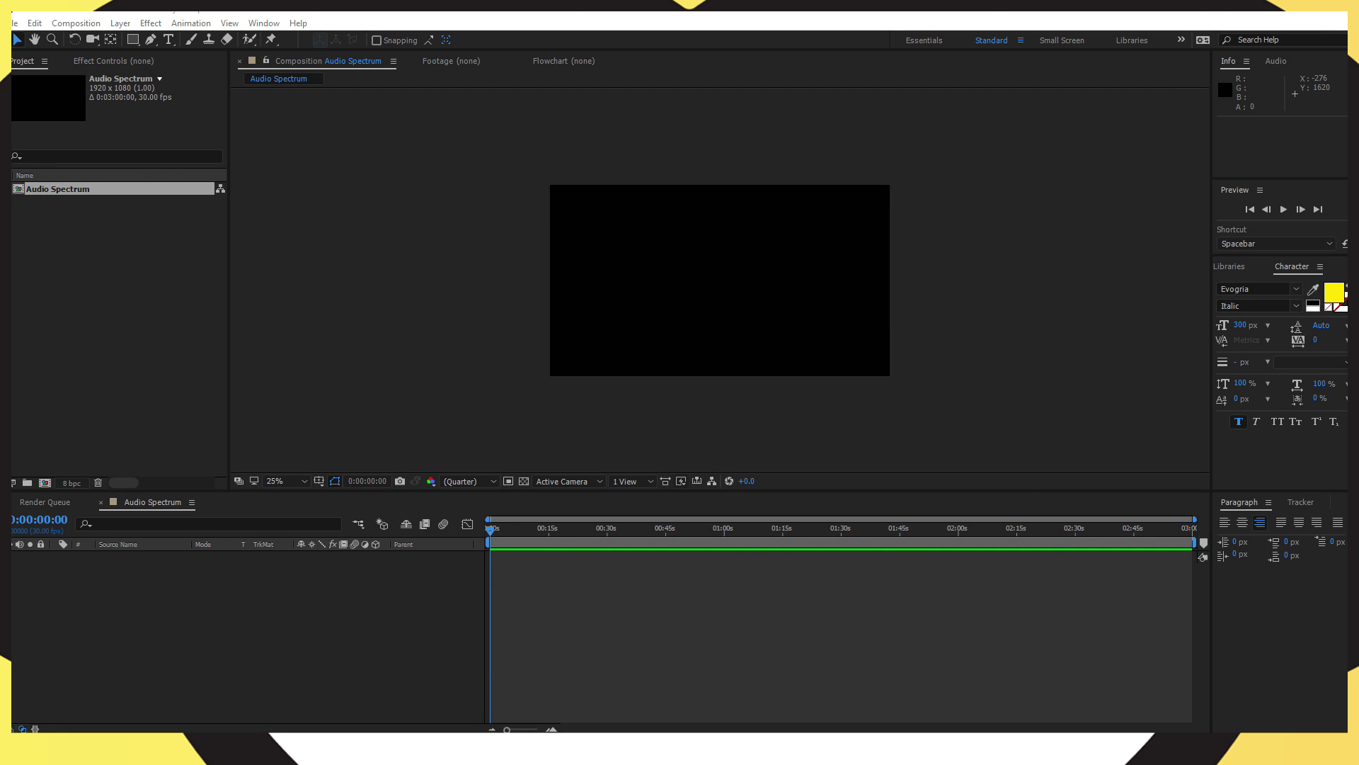
Step: Import bounce-to-the-beat.png and the Elektronomia - Energy MP3 from the beat folder inside Seso Revamp!
{"action": "left_click", "coordinate": [130, 230]}
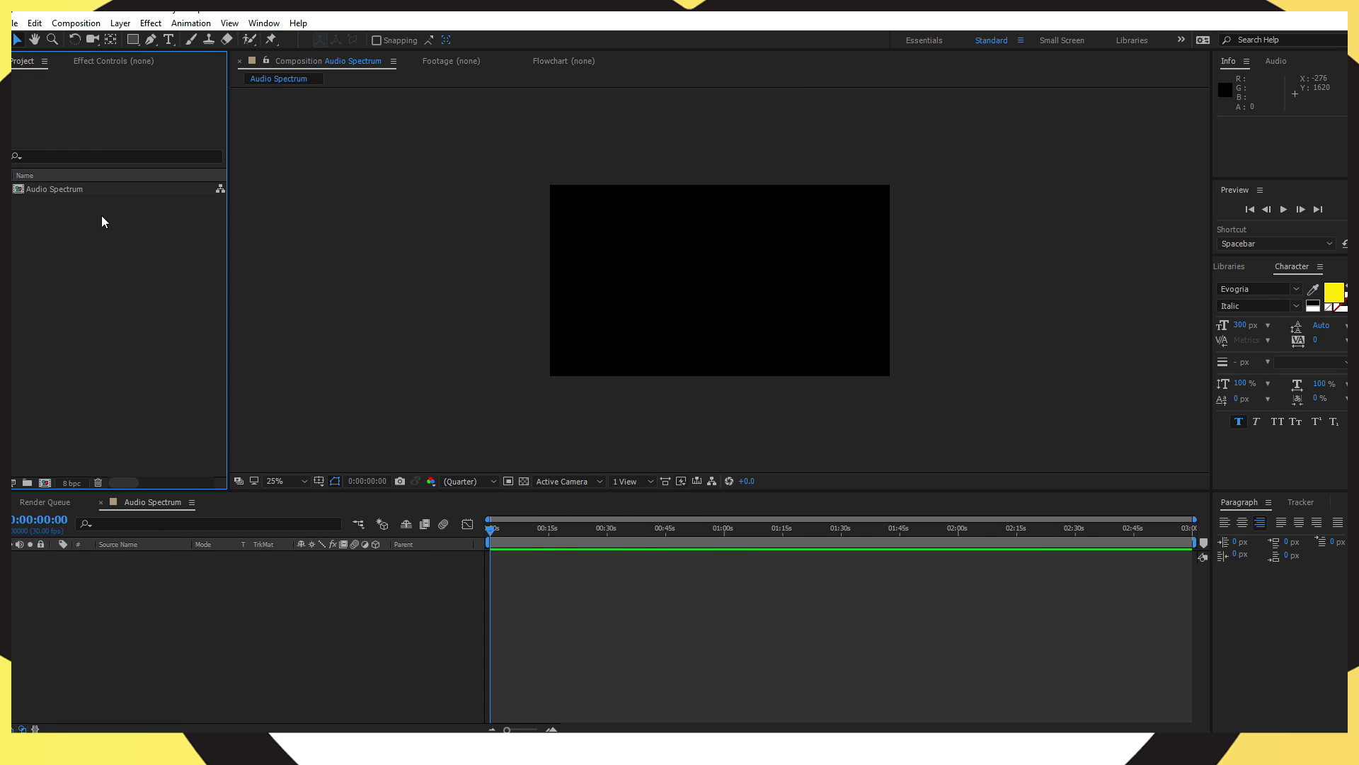
{"action": "right_click", "coordinate": [103, 218]}
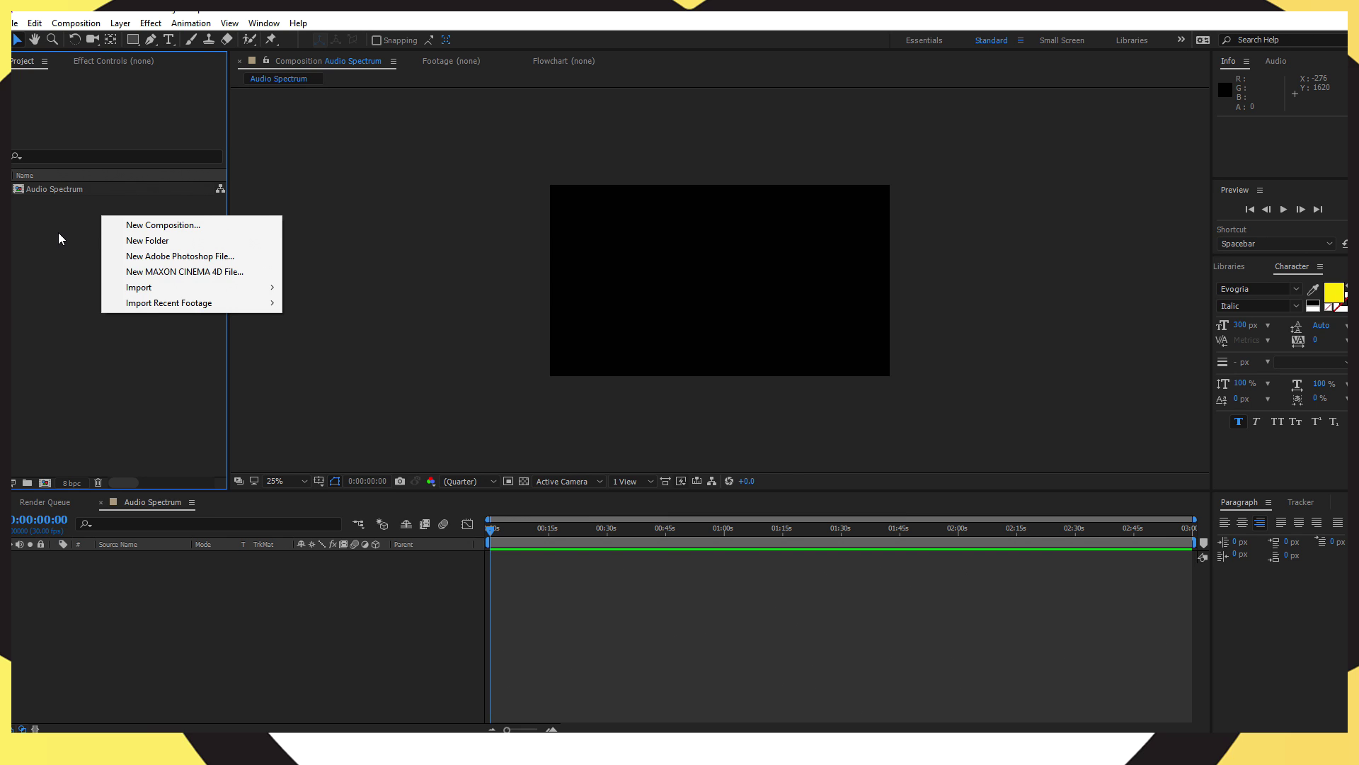
{"action": "mouse_move", "coordinate": [117, 287]}
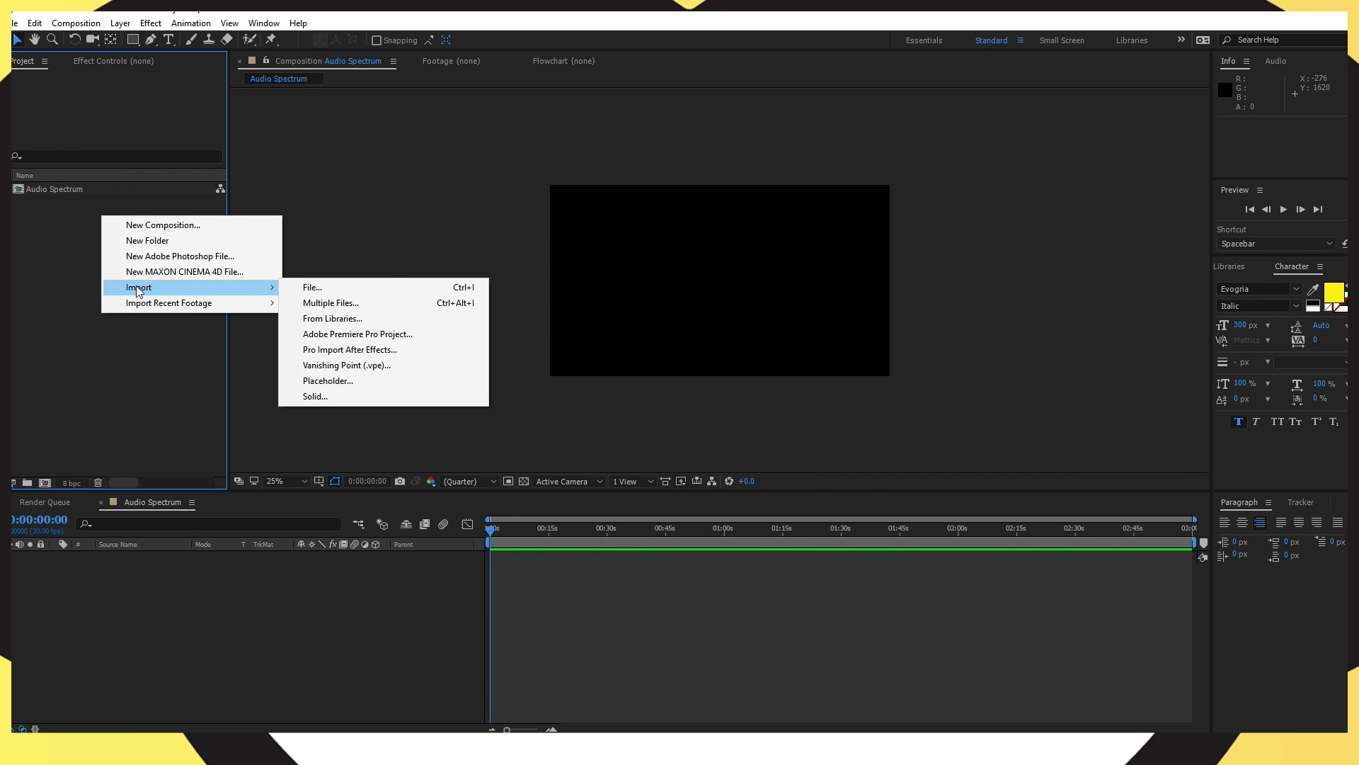
{"action": "left_click", "coordinate": [338, 287]}
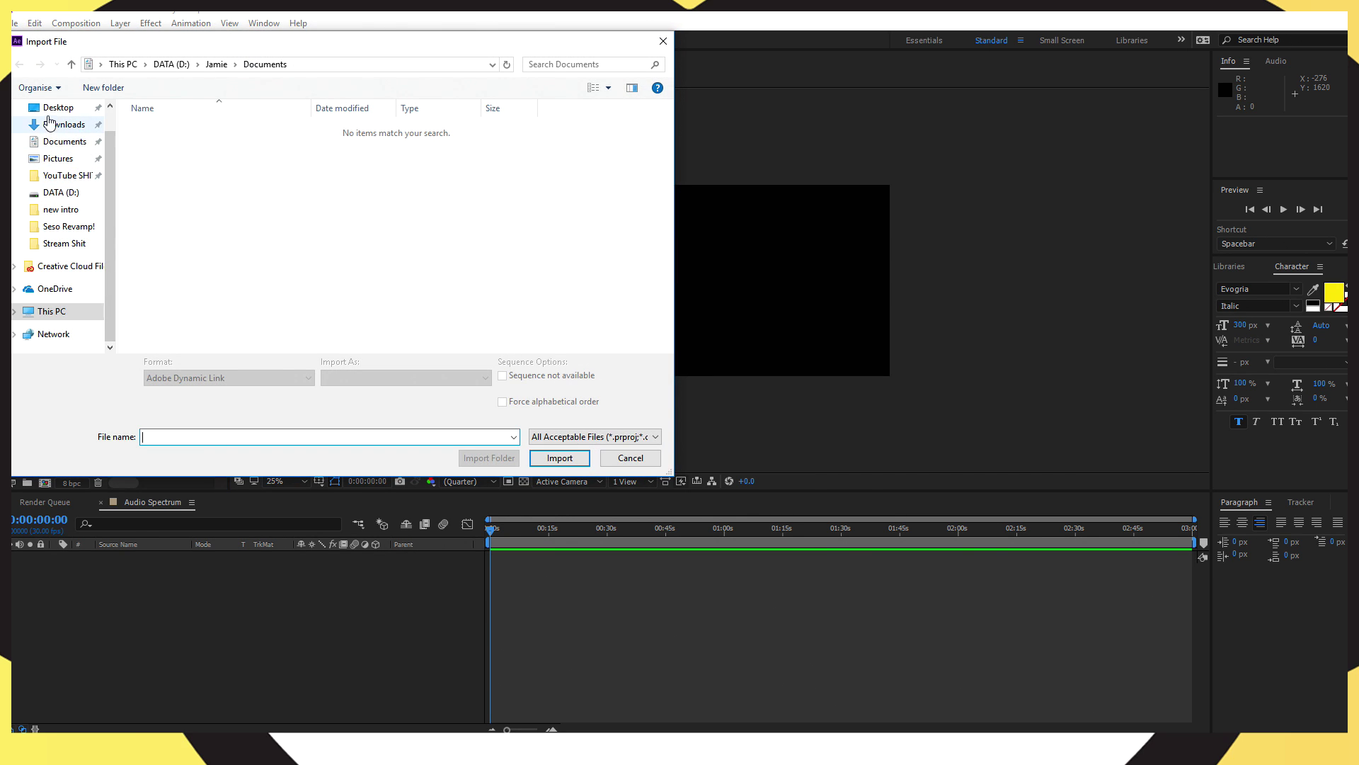
{"action": "left_click", "coordinate": [69, 226]}
{"action": "double_click", "coordinate": [173, 161]}
{"action": "left_click", "coordinate": [170, 129]}
{"action": "left_click", "coordinate": [177, 144], "text": "shift"}
{"action": "left_click", "coordinate": [551, 461]}
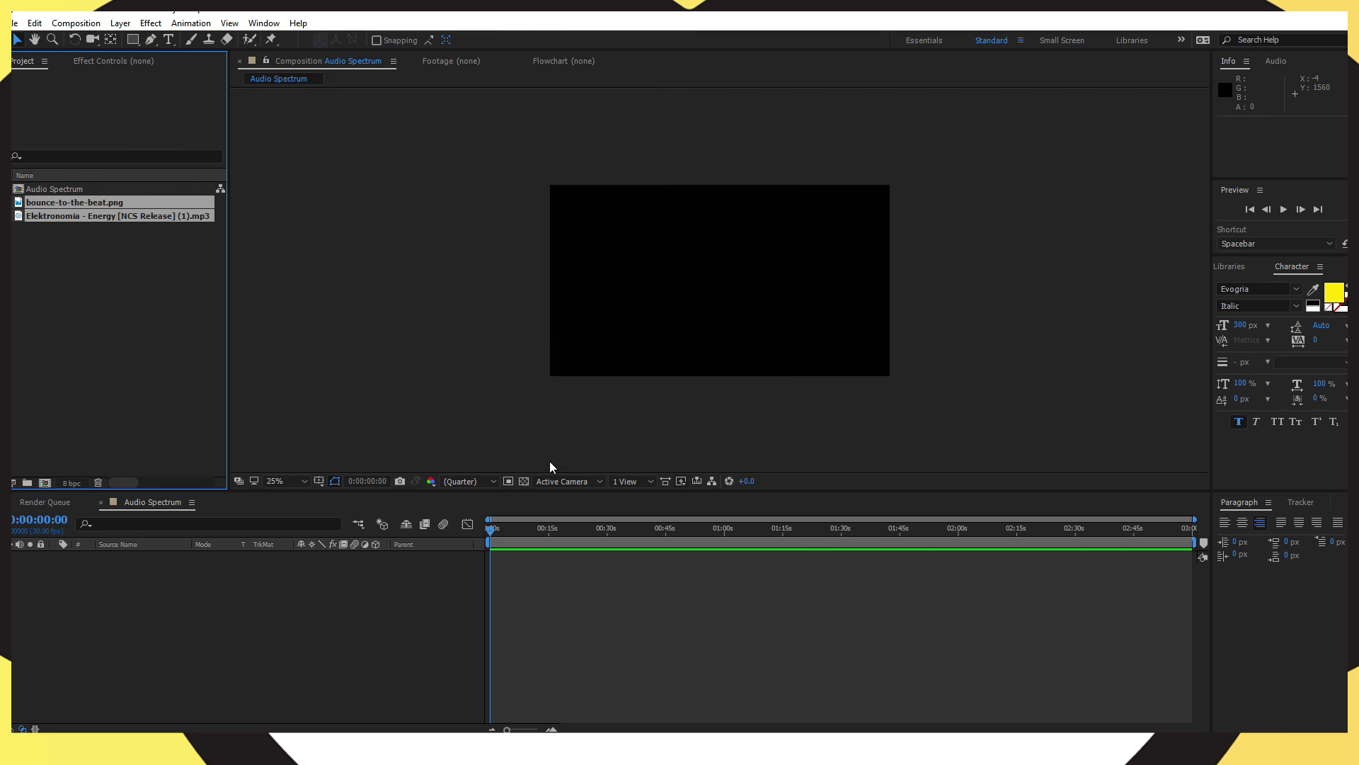
Step: Import the image Q0RW5yL.jpg from the Desktop folder into the project
{"action": "right_click", "coordinate": [113, 255]}
{"action": "mouse_move", "coordinate": [181, 326]}
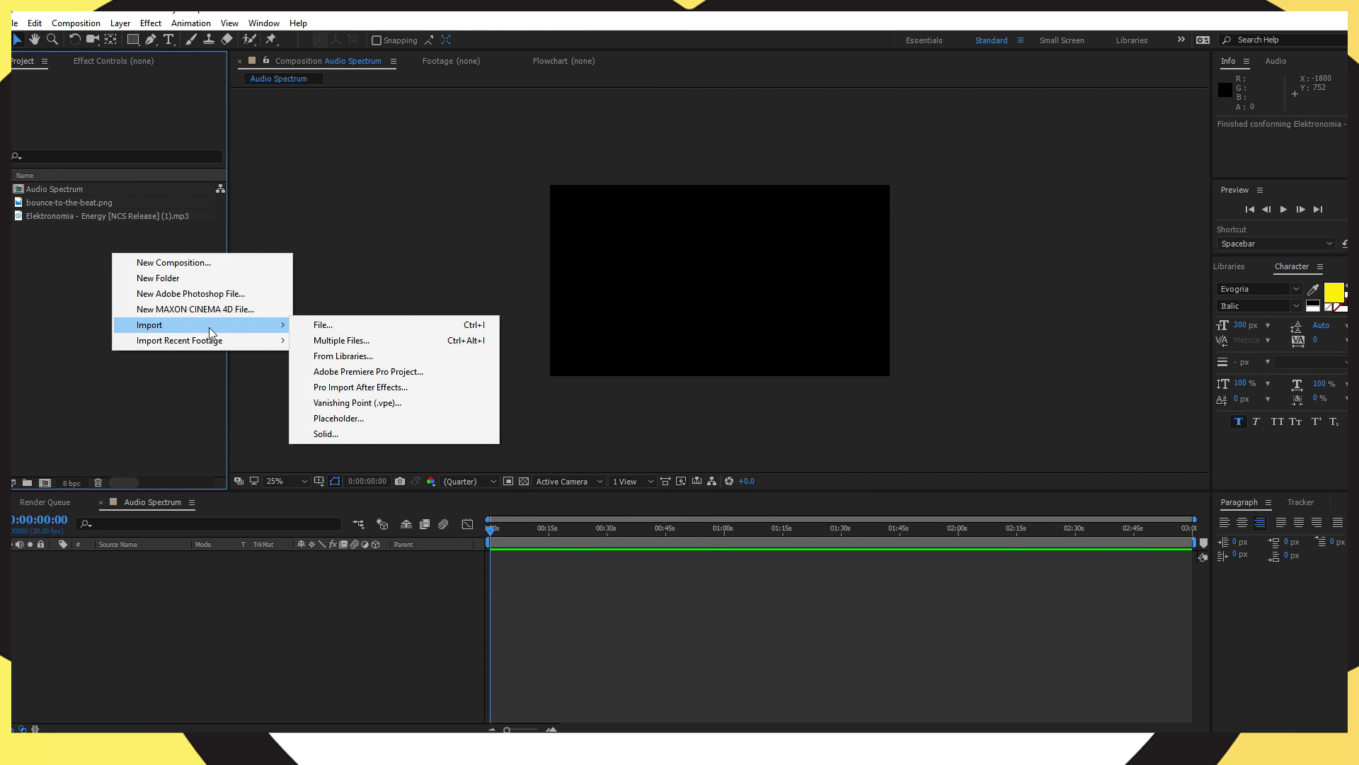
{"action": "left_click", "coordinate": [339, 330]}
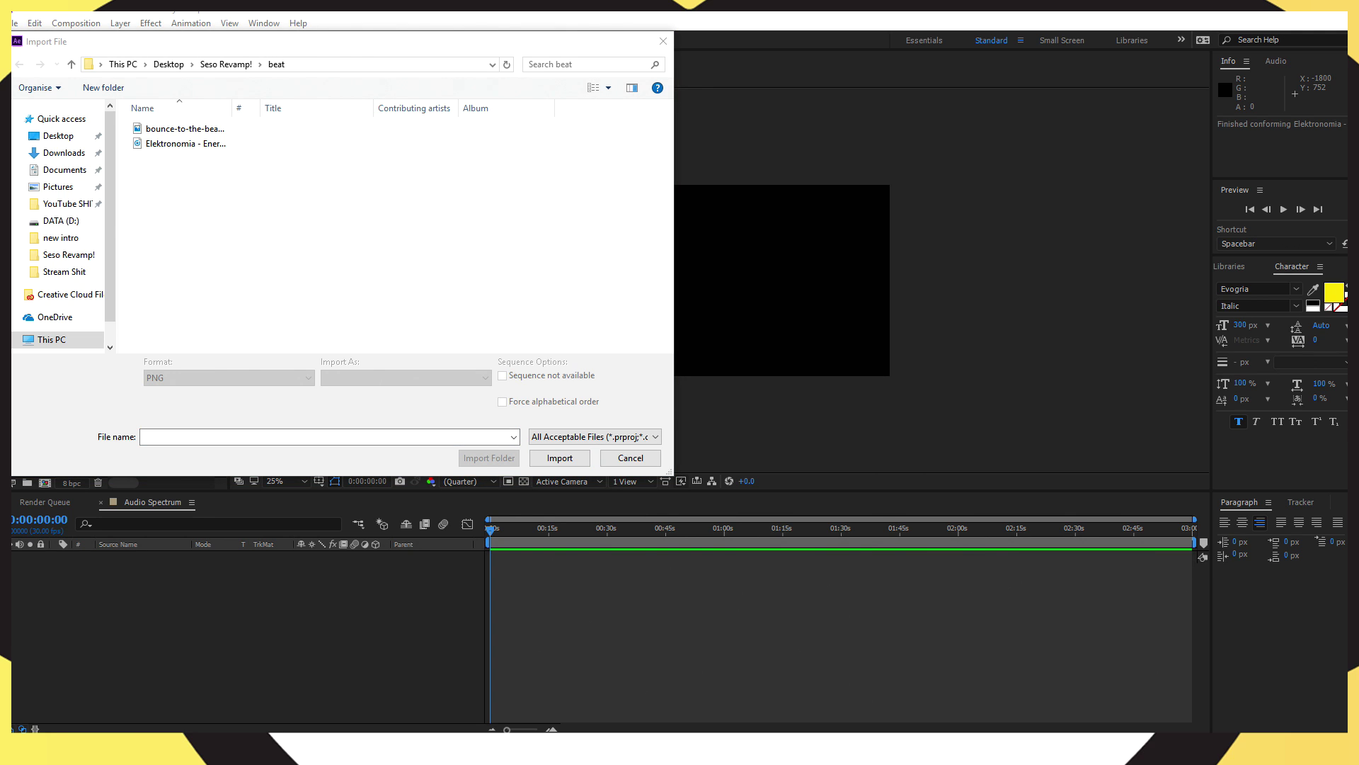
{"action": "left_click", "coordinate": [71, 65]}
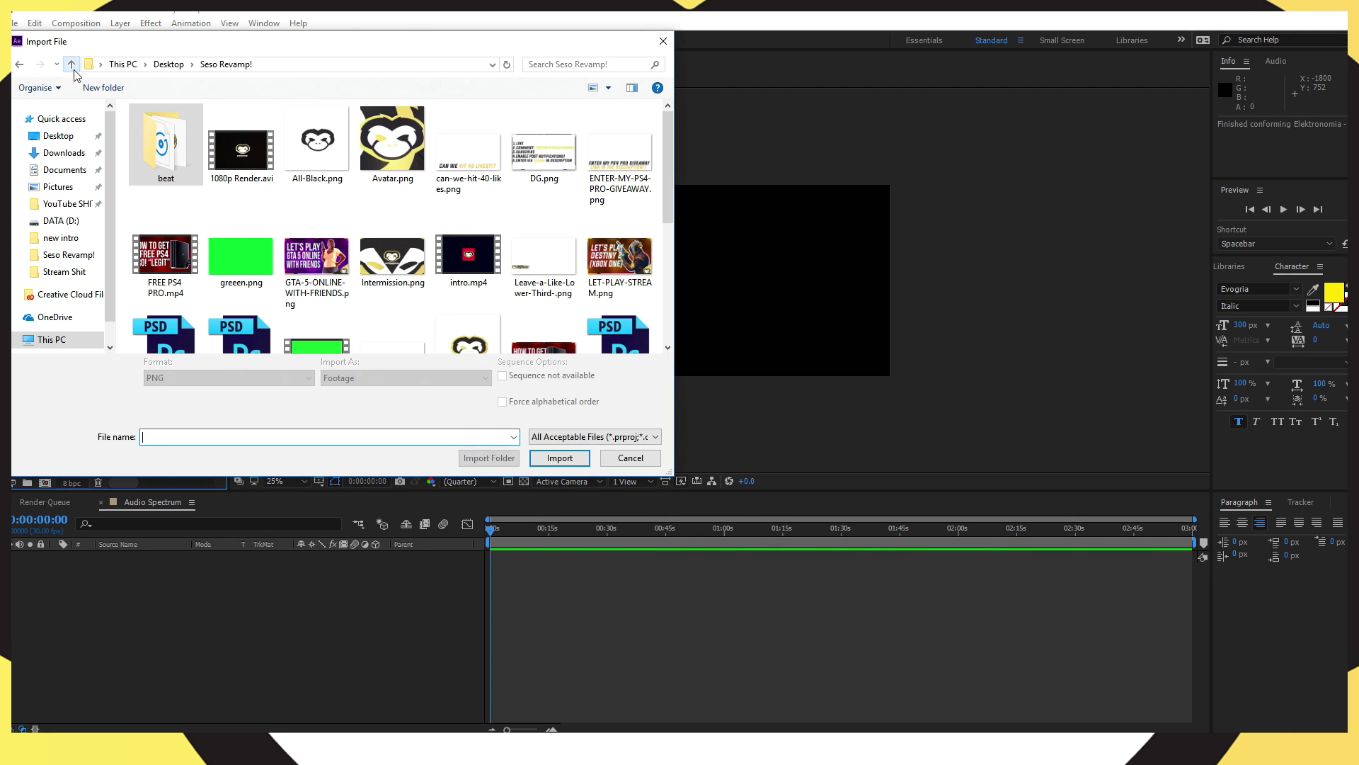
{"action": "scroll", "coordinate": [332, 244], "scroll_direction": "down", "scroll_amount": 1}
{"action": "scroll", "coordinate": [333, 245], "scroll_direction": "down", "scroll_amount": 2}
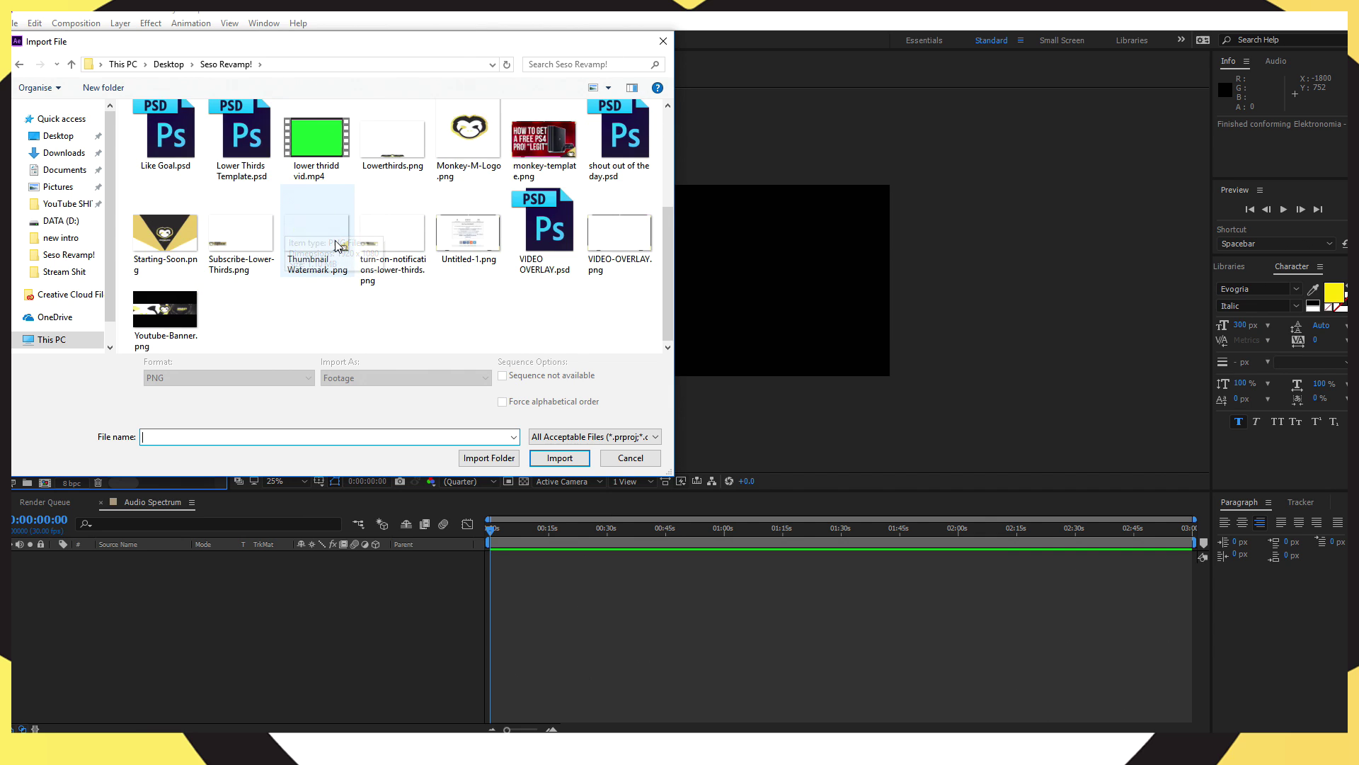
{"action": "scroll", "coordinate": [330, 262], "scroll_direction": "up", "scroll_amount": 1}
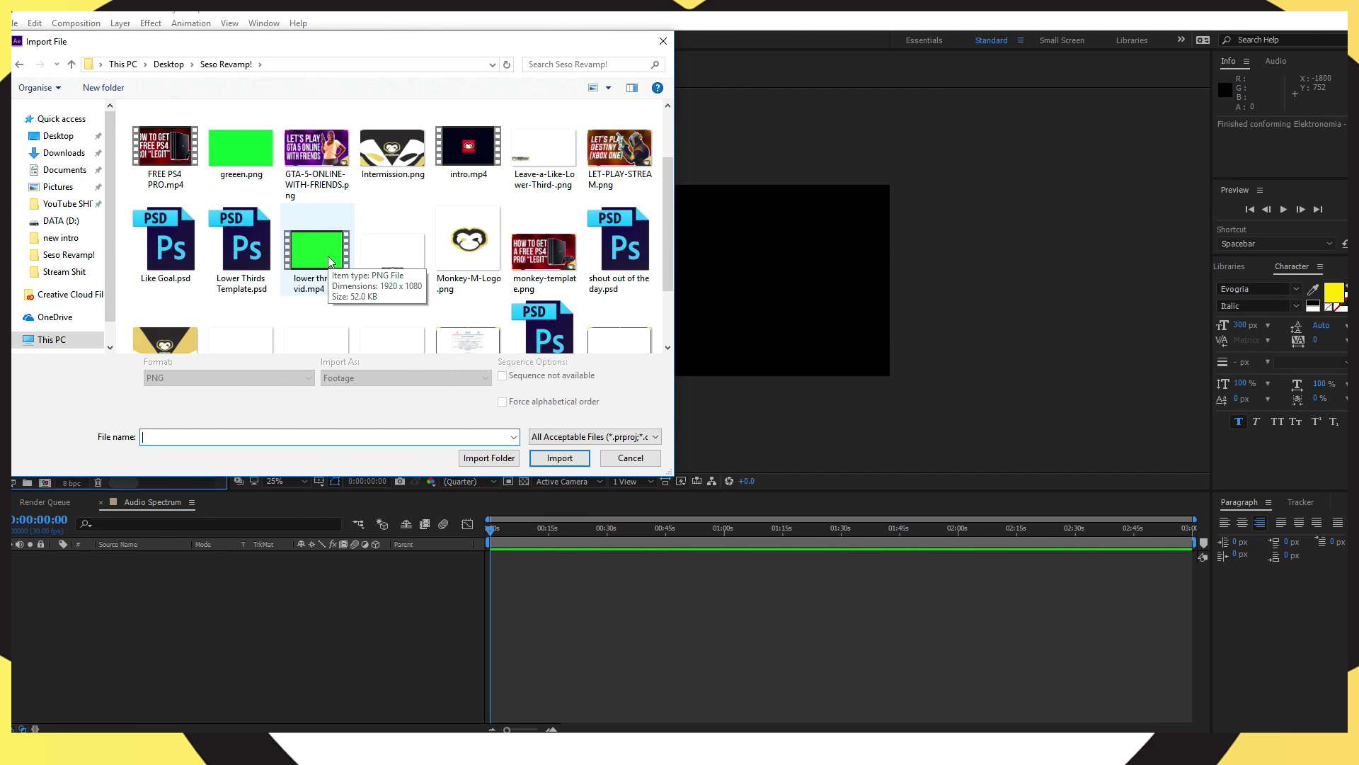
{"action": "left_click", "coordinate": [60, 136]}
{"action": "scroll", "coordinate": [397, 290], "scroll_direction": "down", "scroll_amount": 5}
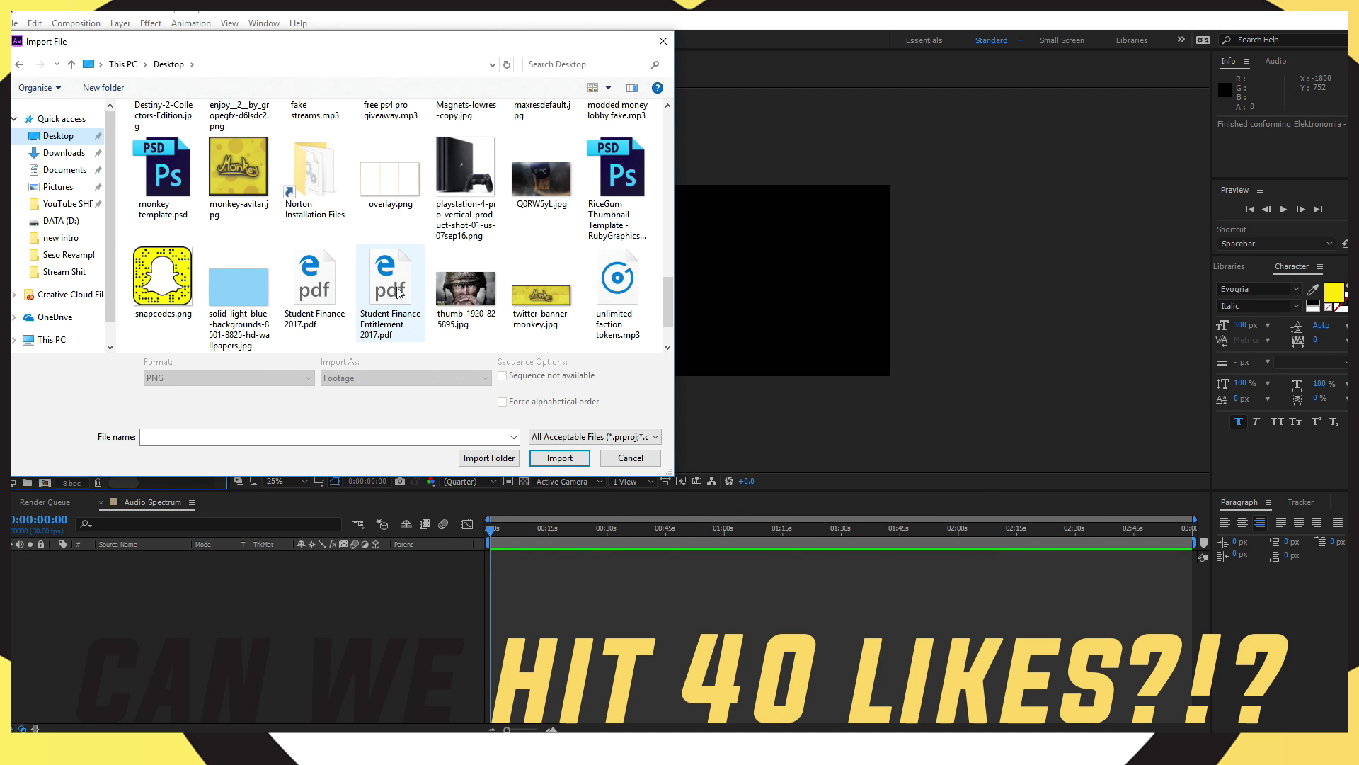
{"action": "scroll", "coordinate": [400, 293], "scroll_direction": "down", "scroll_amount": 1}
{"action": "scroll", "coordinate": [400, 293], "scroll_direction": "up", "scroll_amount": 2}
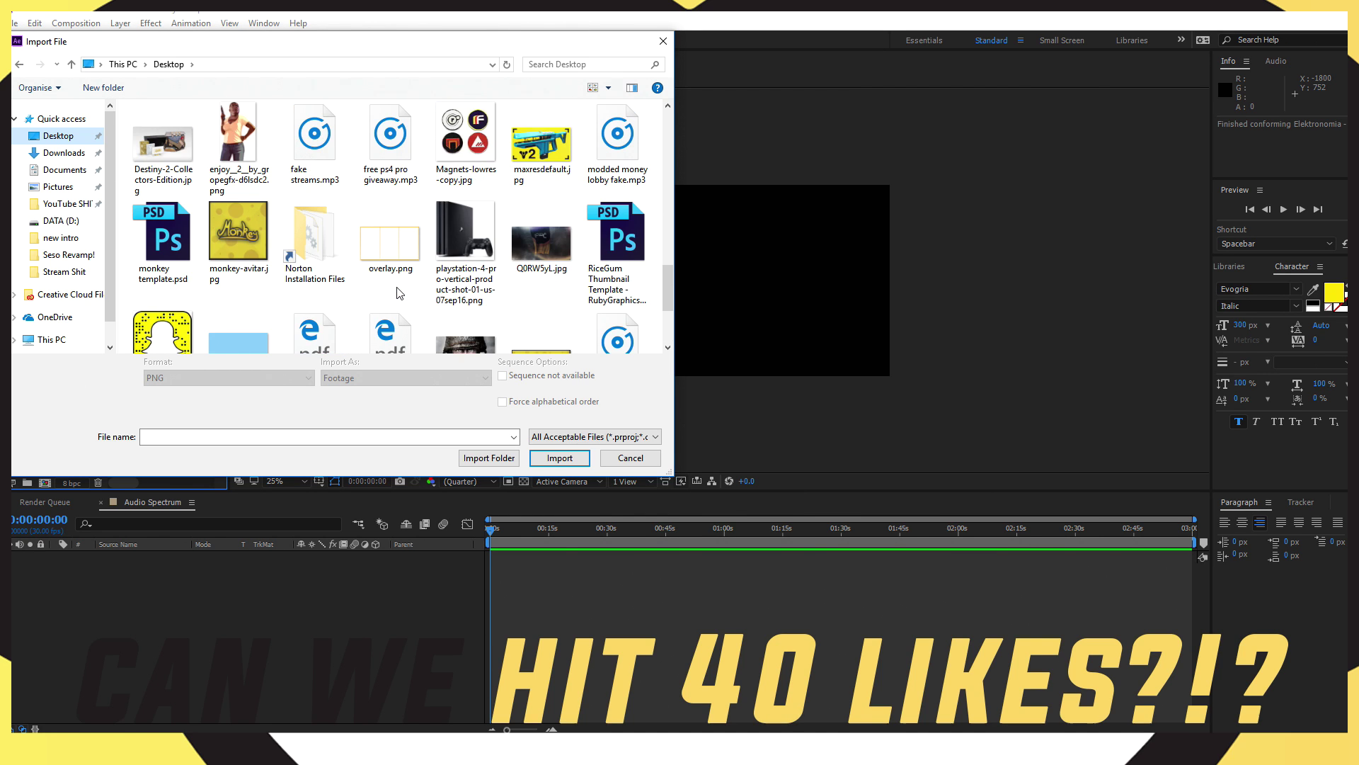
{"action": "left_click", "coordinate": [542, 241]}
{"action": "left_click", "coordinate": [569, 458]}
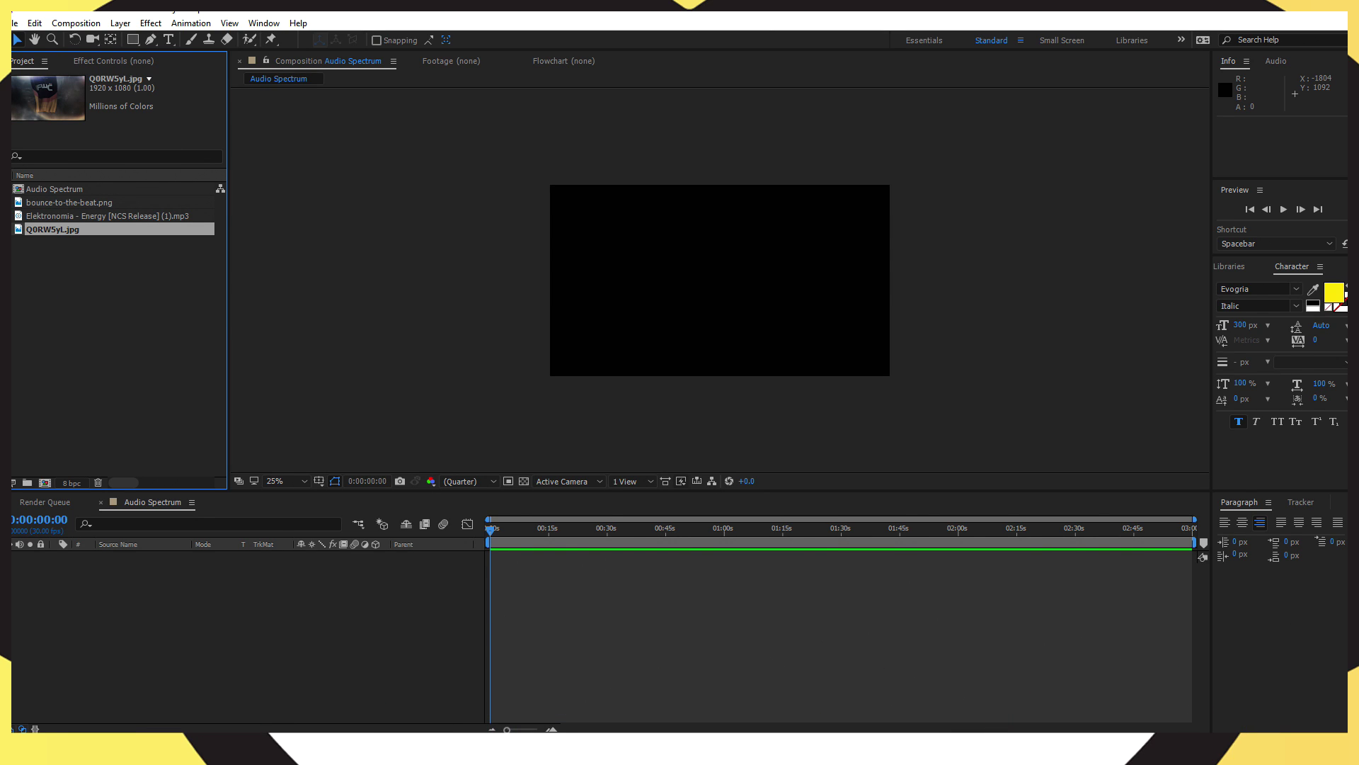
Step: Place Q0RW5yL.jpg in the Audio Spectrum timeline, scaled to about 101% wide, with the Elektronomia MP3 beneath it
{"action": "left_click", "coordinate": [132, 300]}
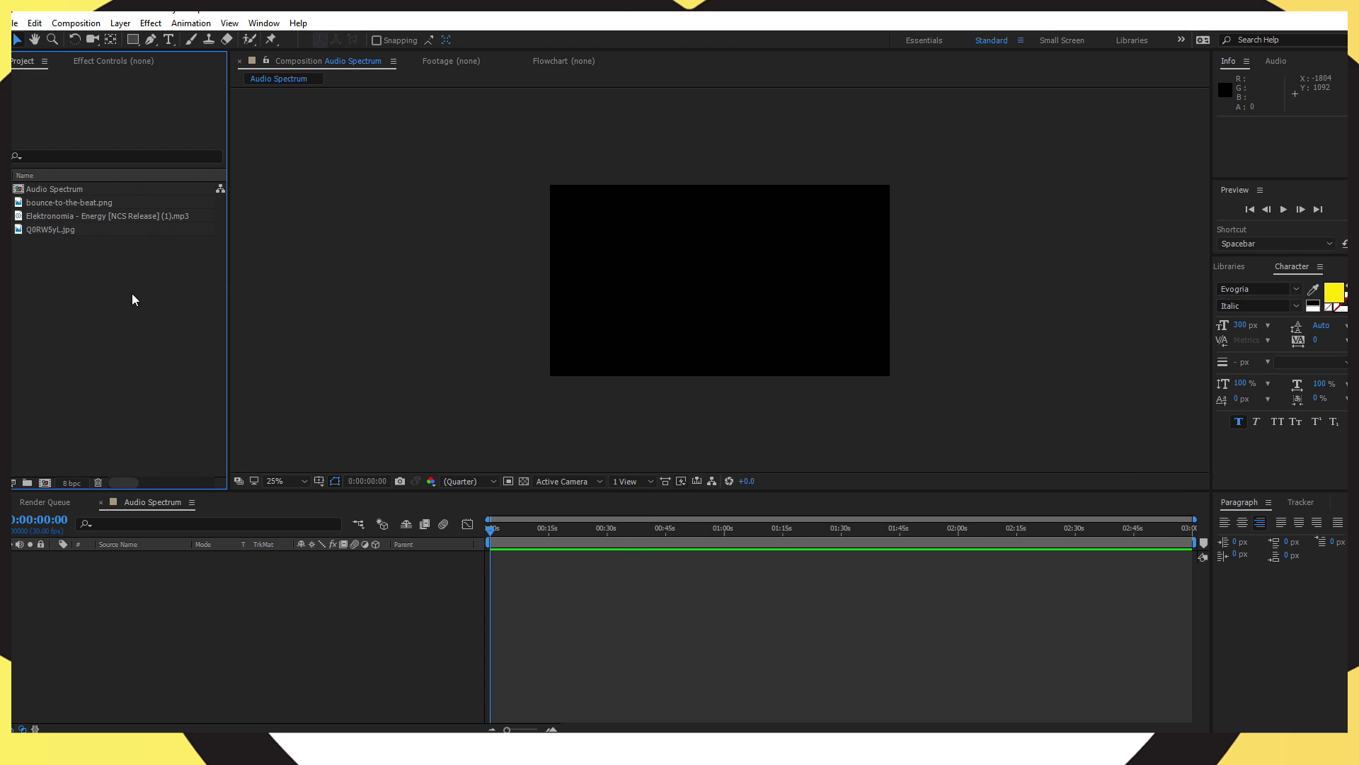
{"action": "left_click_drag", "start_coordinate": [65, 229], "coordinate": [91, 564]}
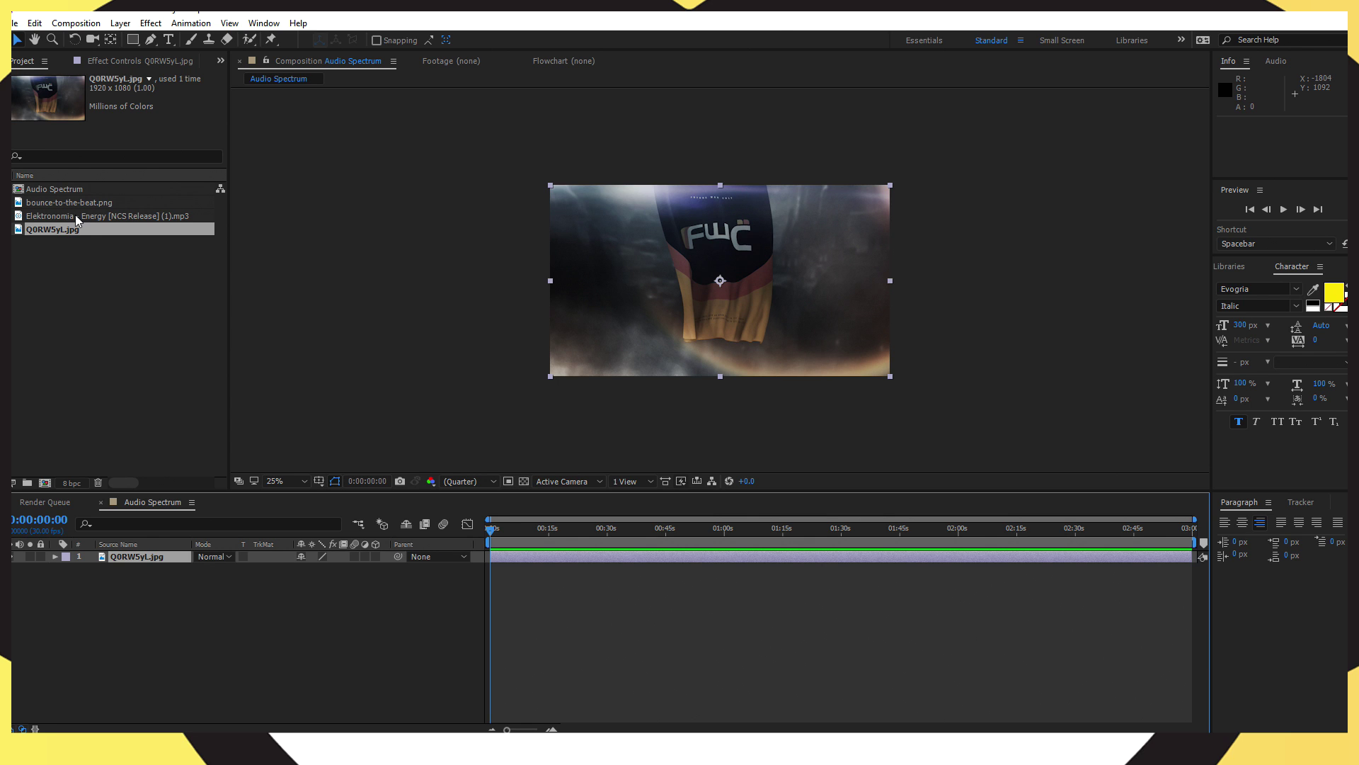
{"action": "mouse_move", "coordinate": [550, 376]}
{"action": "left_mouse_down"}
{"action": "mouse_move", "coordinate": [510, 424]}
{"action": "mouse_move", "coordinate": [419, 433]}
{"action": "mouse_move", "coordinate": [547, 382]}
{"action": "left_mouse_up"}
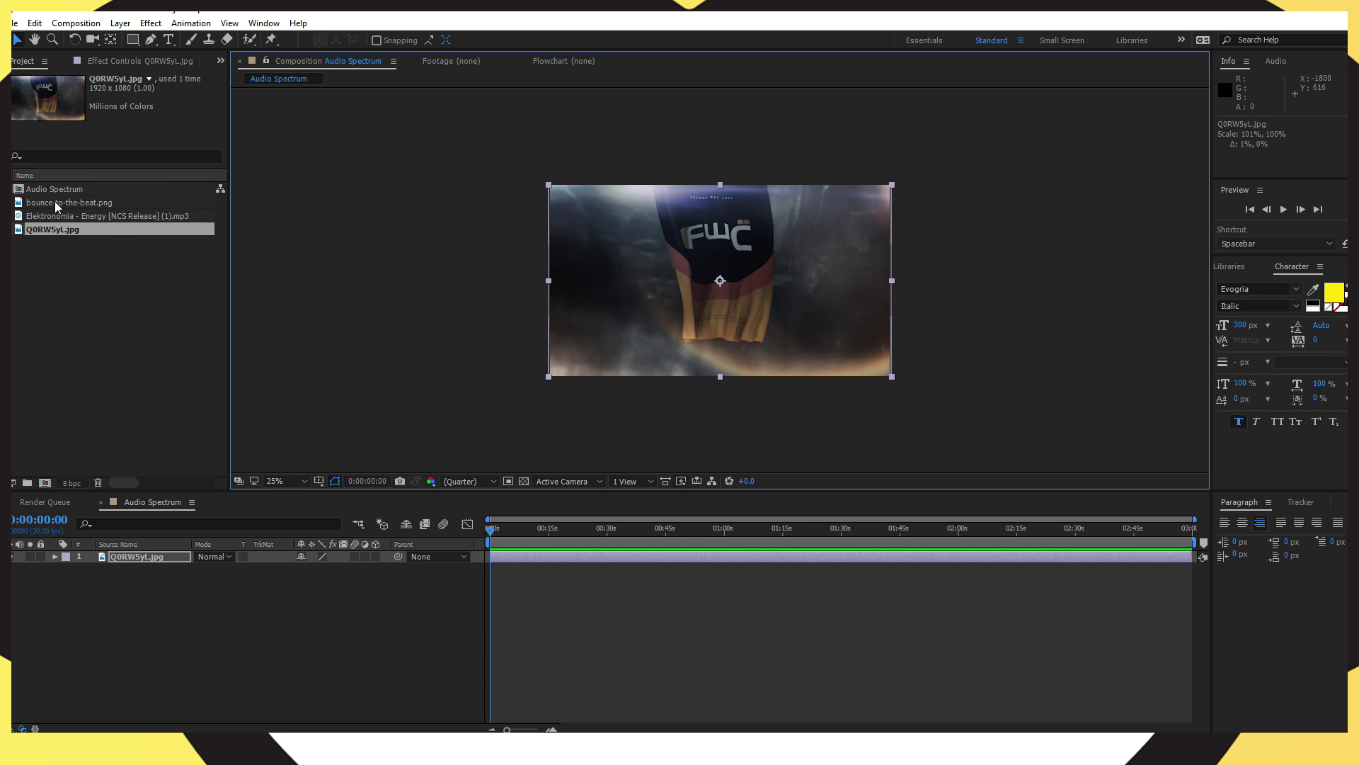
{"action": "left_click_drag", "start_coordinate": [57, 216], "coordinate": [97, 575]}
{"action": "key", "text": "period"}
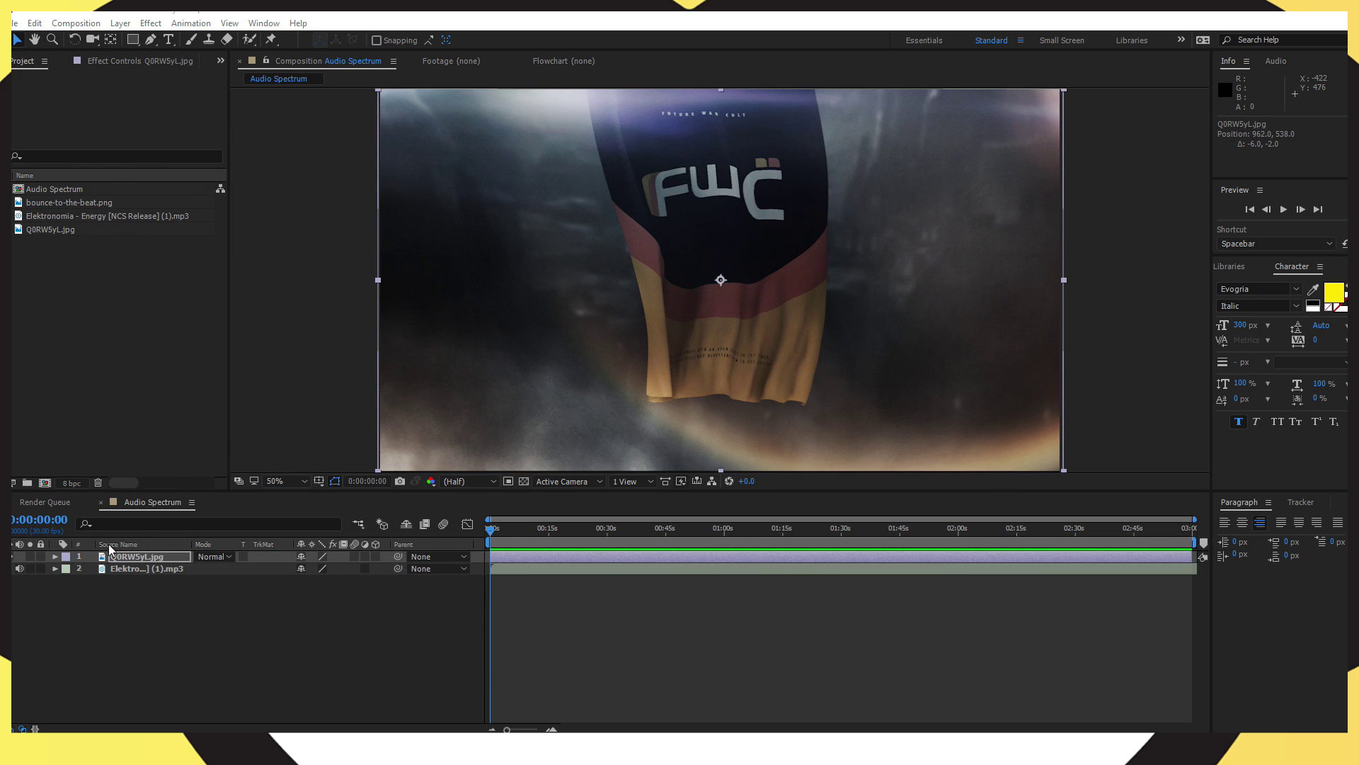
Step: Create a black 1920 x 1080 px solid layer named audio spectrum
{"action": "right_click", "coordinate": [143, 600]}
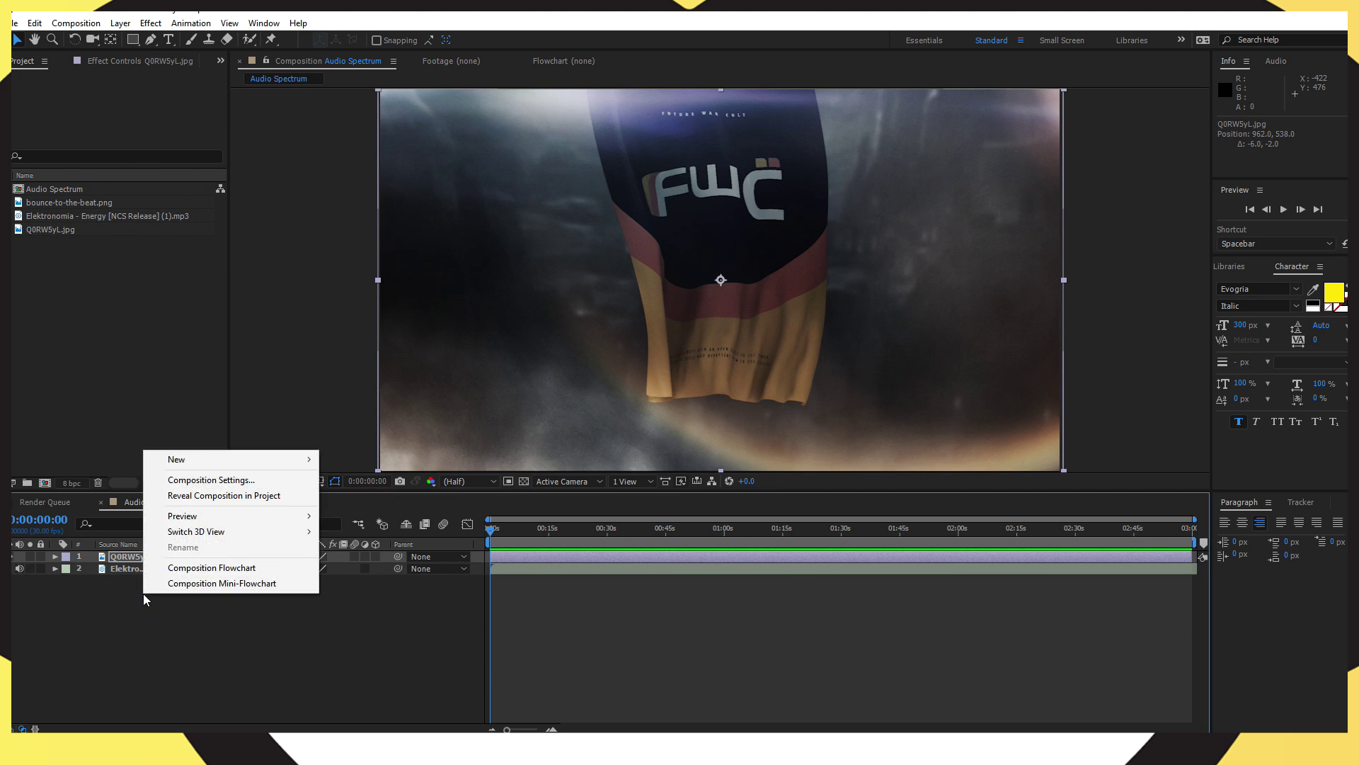
{"action": "mouse_move", "coordinate": [205, 460]}
{"action": "left_click", "coordinate": [382, 496]}
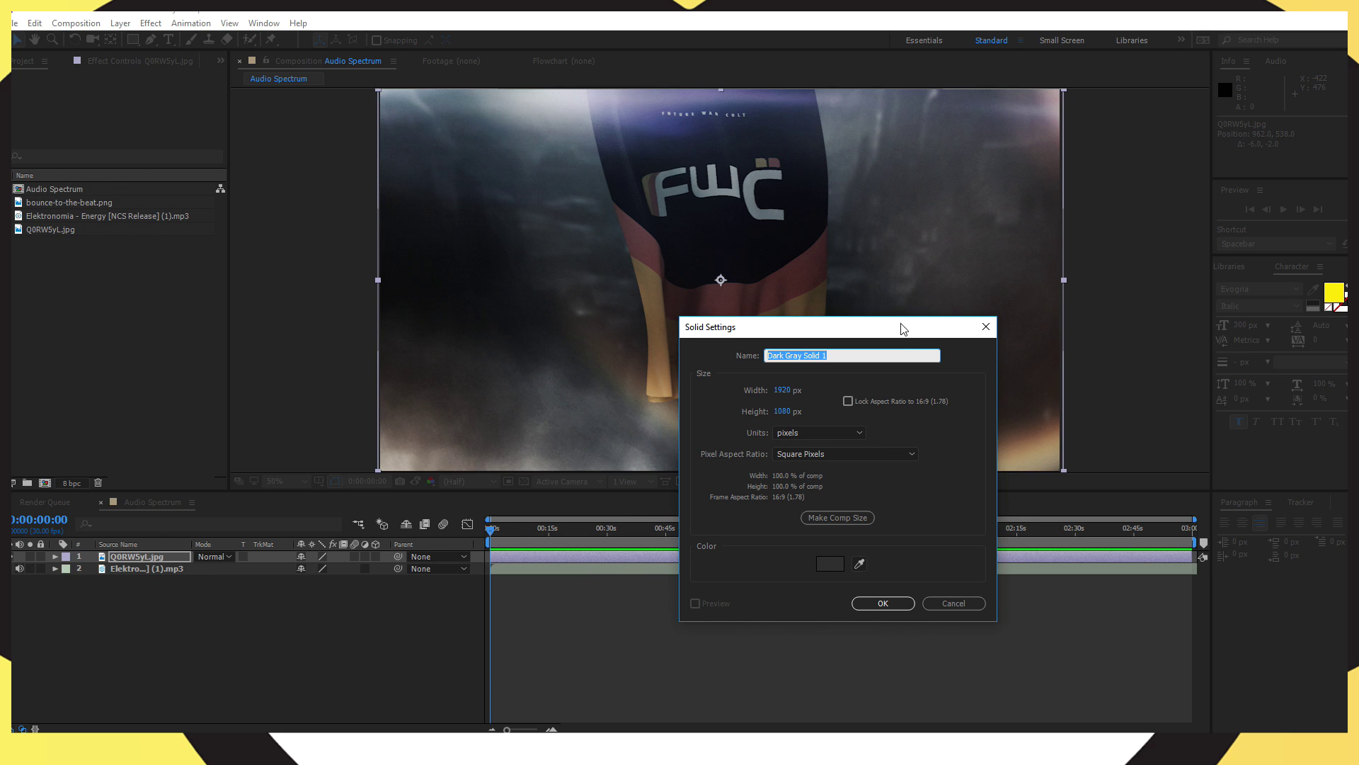
{"action": "type", "text": "audio spectrum"}
{"action": "left_click", "coordinate": [830, 566]}
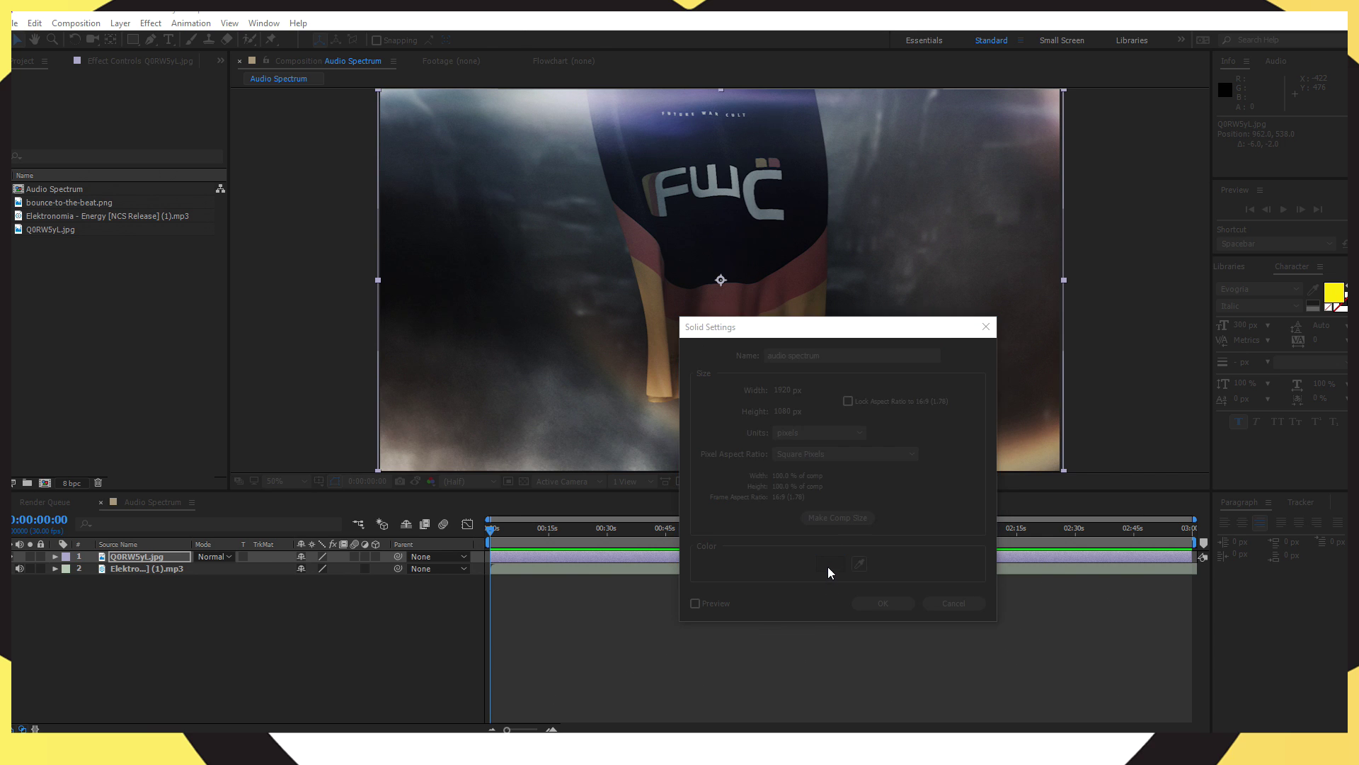
{"action": "left_click_drag", "start_coordinate": [538, 394], "coordinate": [466, 428]}
{"action": "left_click", "coordinate": [789, 261]}
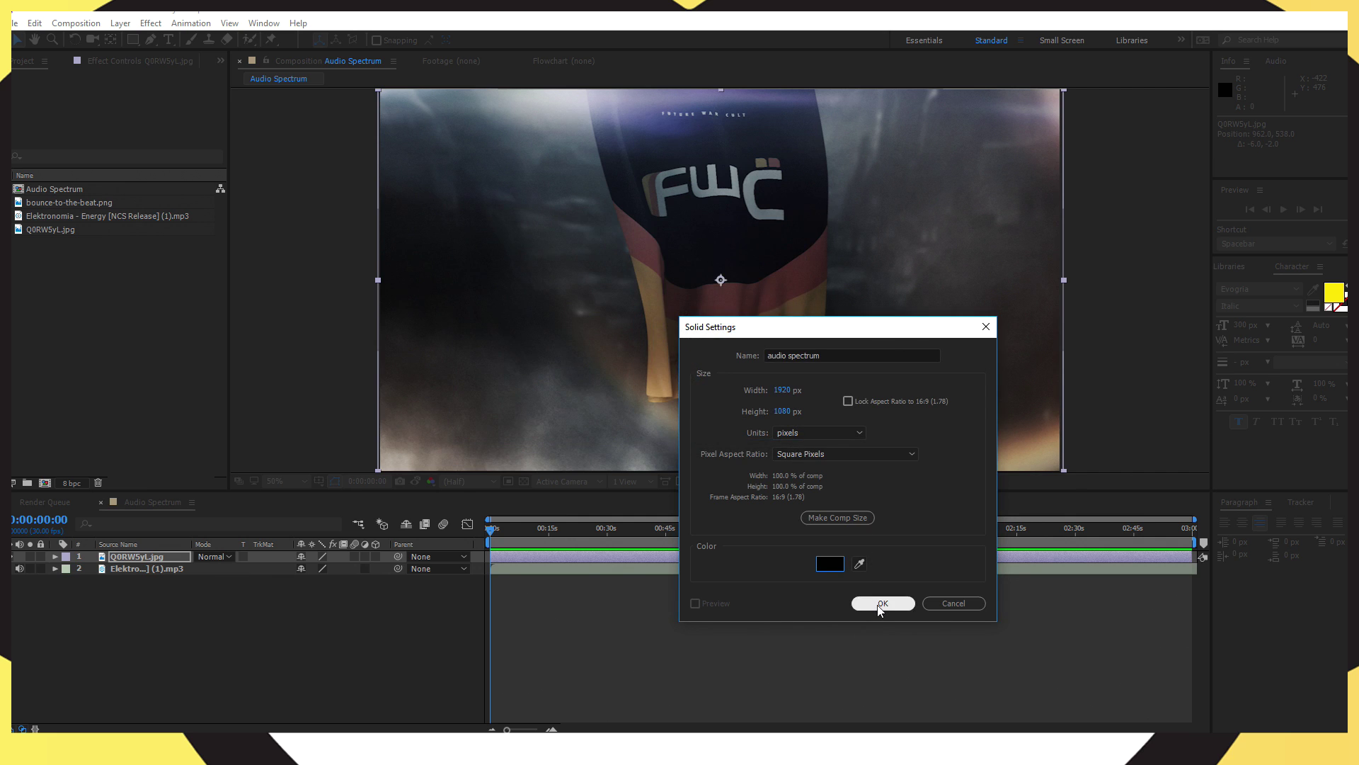
{"action": "left_click", "coordinate": [883, 603]}
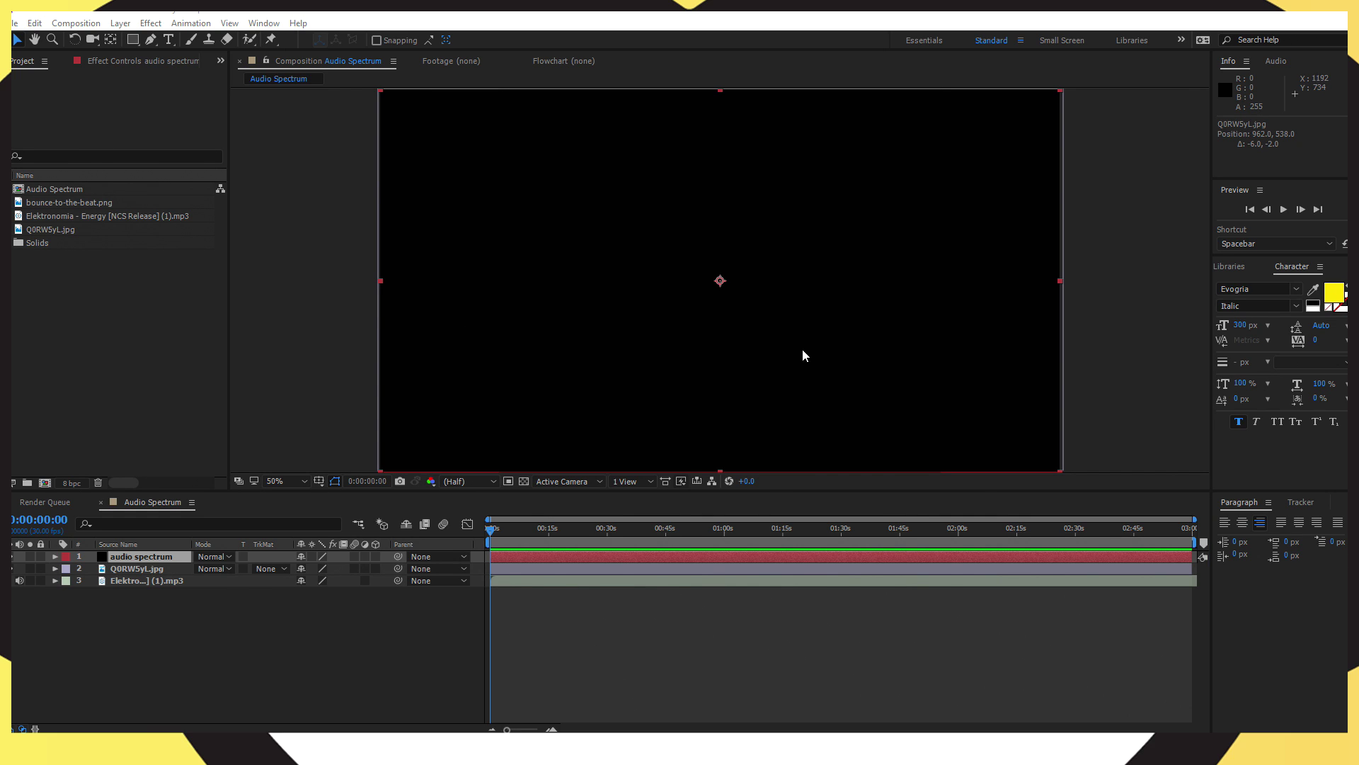
Step: Switch to the Effects workspace
{"action": "left_click_drag", "start_coordinate": [1264, 195], "coordinate": [1181, 43]}
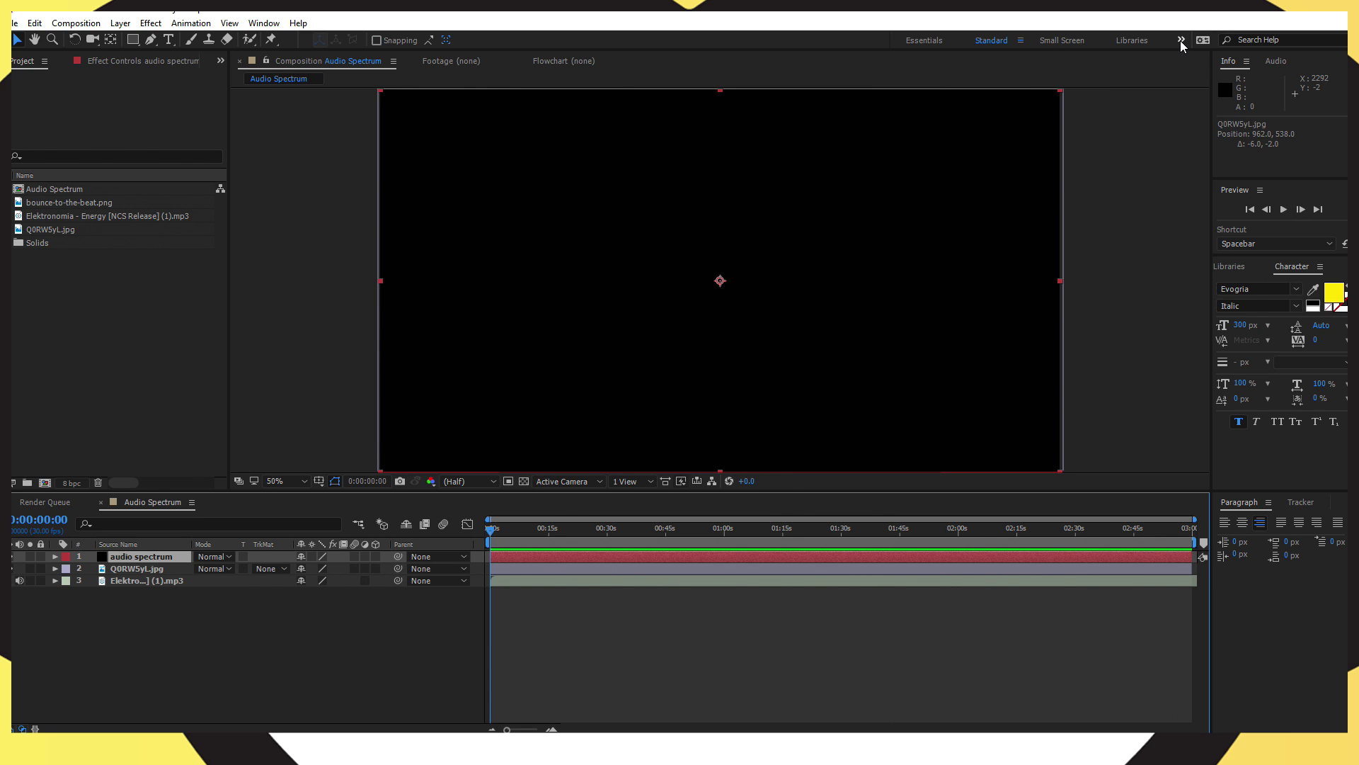
{"action": "left_click", "coordinate": [1181, 41]}
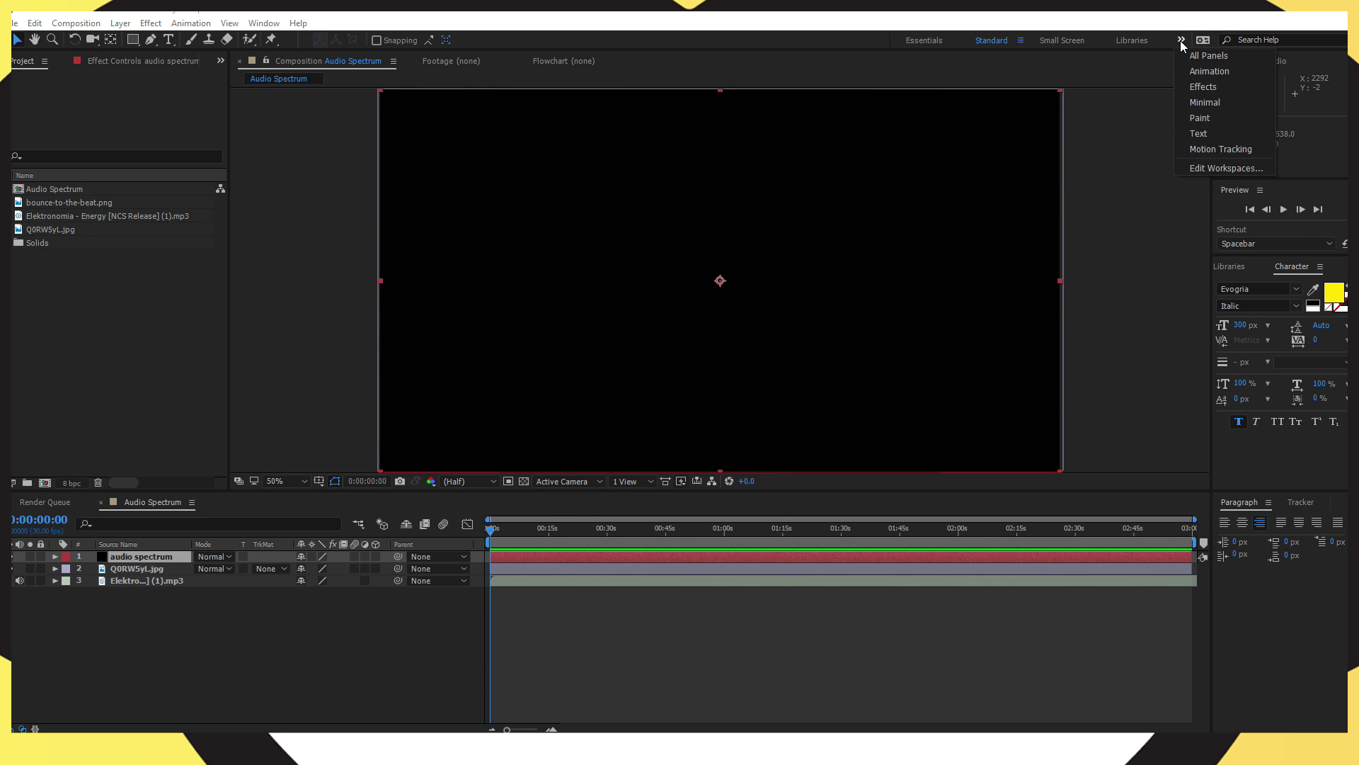
{"action": "left_click", "coordinate": [1204, 86]}
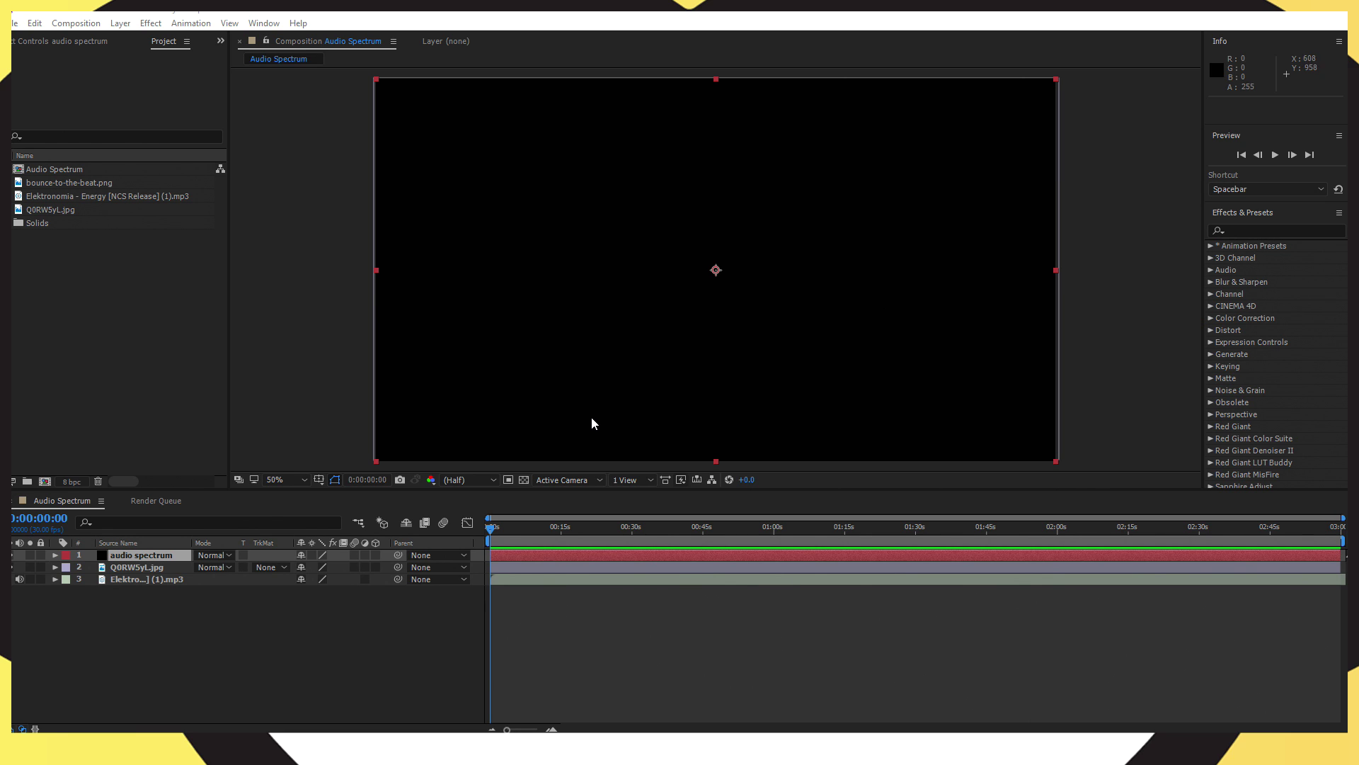
Step: Search the effects for "audio s" and apply Audio Spectrum to the audio spectrum solid
{"action": "left_click", "coordinate": [1247, 232]}
{"action": "type", "text": "a"}
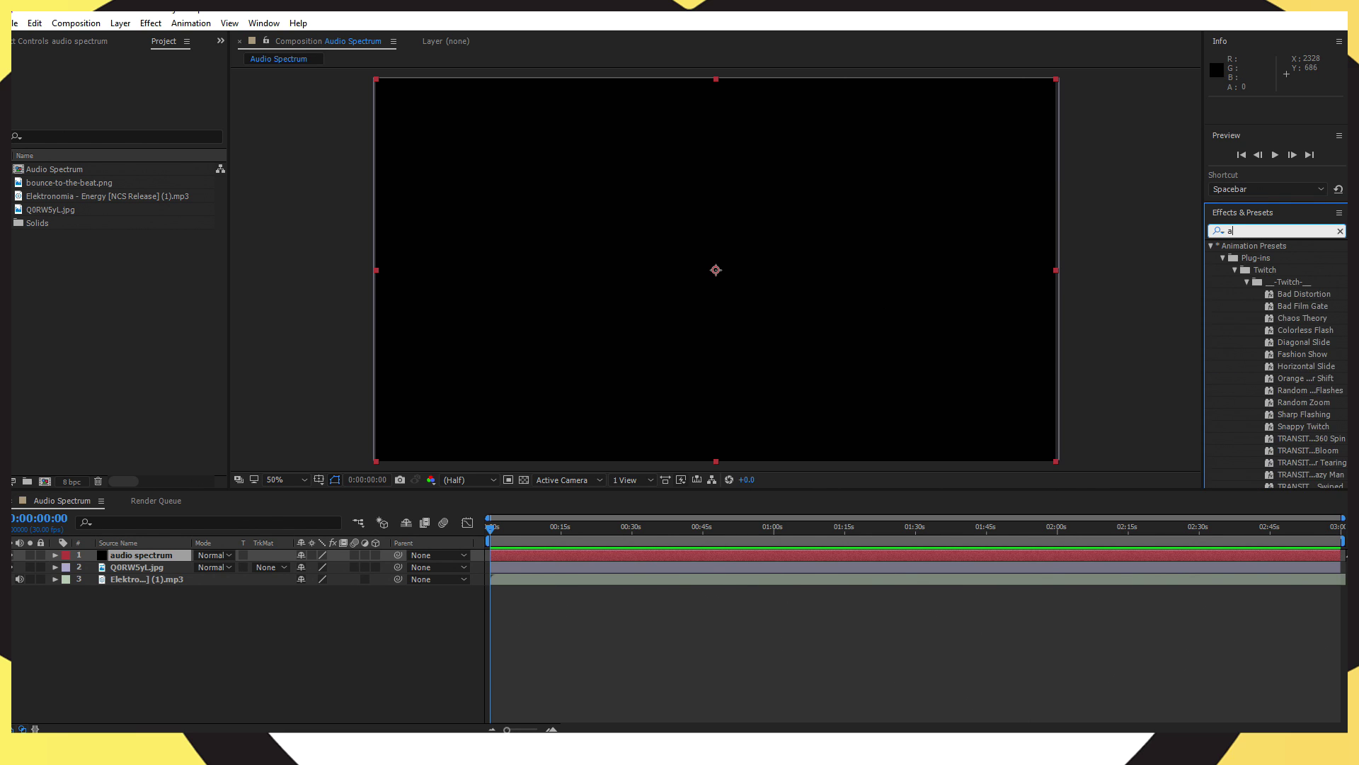
{"action": "type", "text": "udio s"}
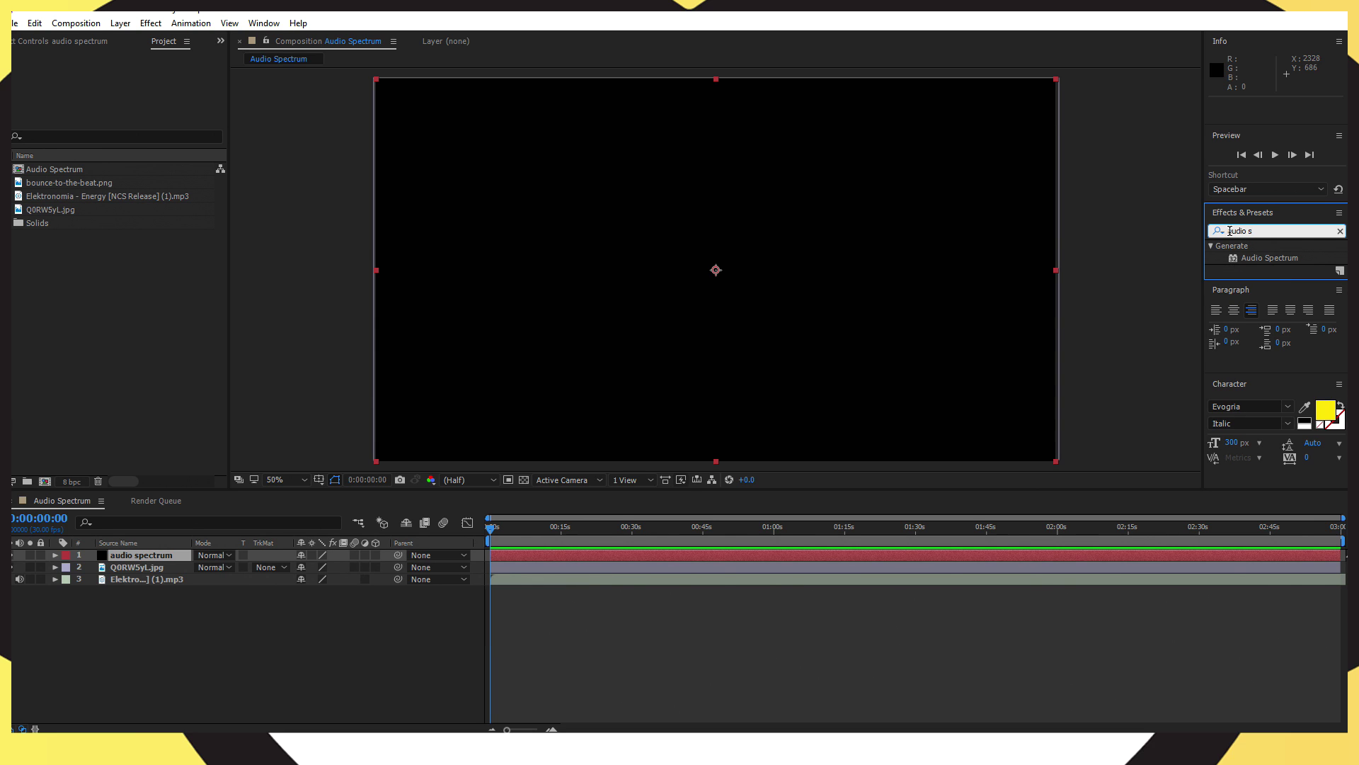
{"action": "left_click_drag", "start_coordinate": [1267, 259], "coordinate": [140, 559]}
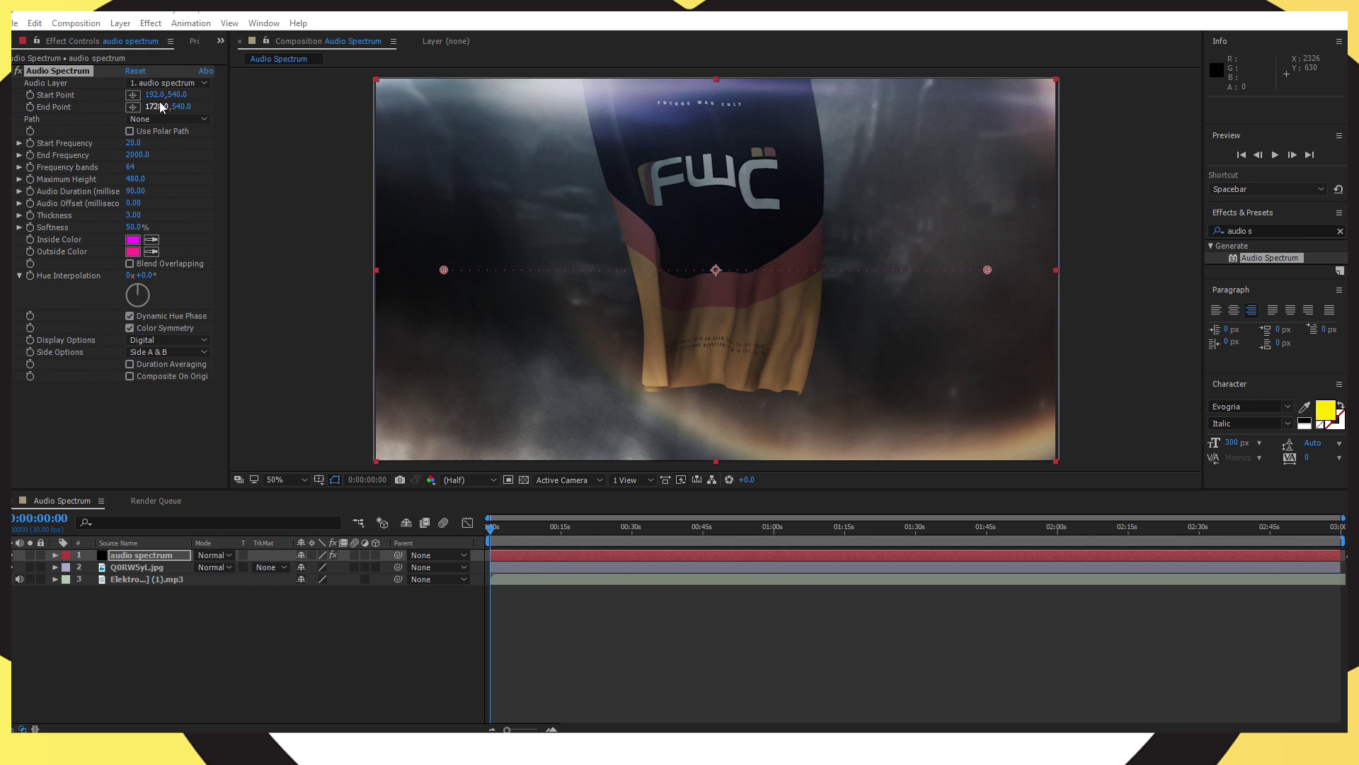
Step: Set the effect's Audio Layer to the Elektronomia MP3 and scrub the timeline to 0:00:19:14 to preview the spectrum
{"action": "left_click", "coordinate": [170, 83]}
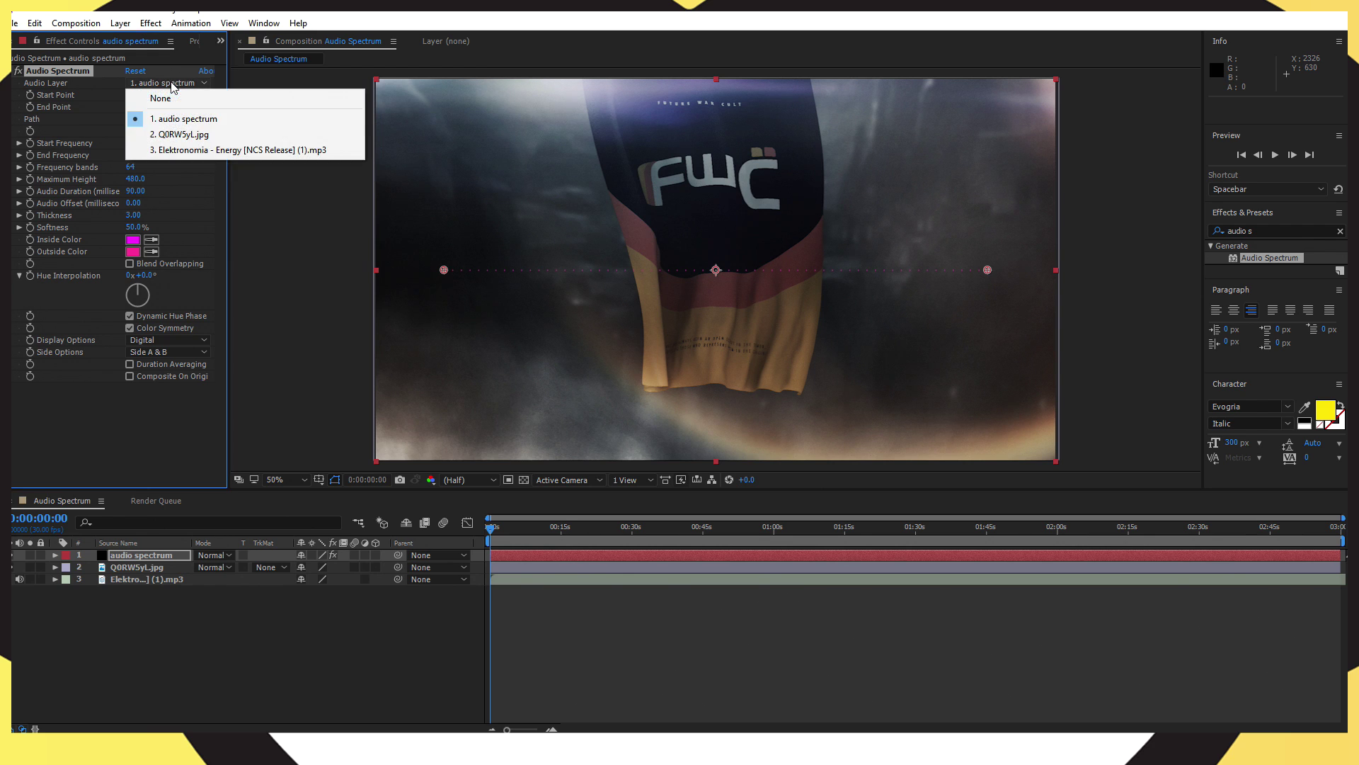
{"action": "left_click", "coordinate": [183, 150]}
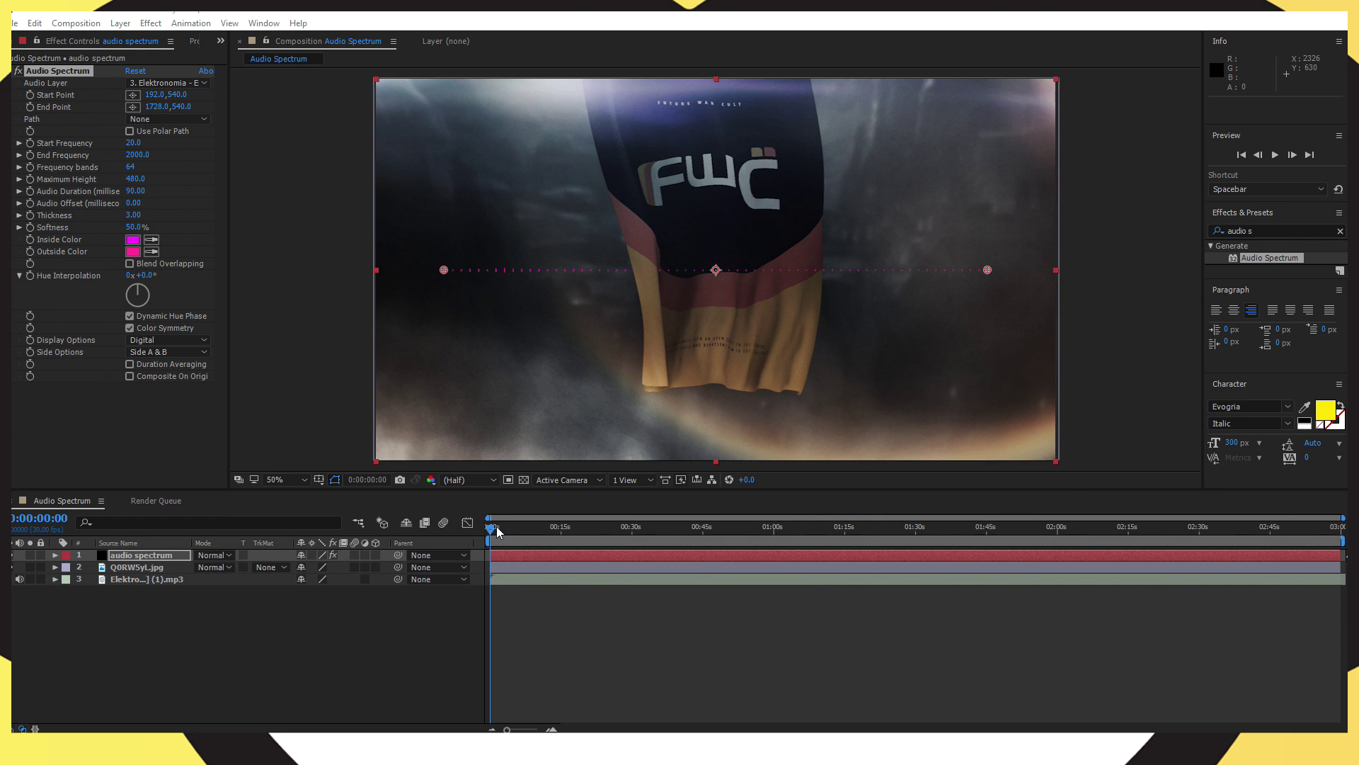
{"action": "left_click_drag", "start_coordinate": [490, 528], "coordinate": [583, 528]}
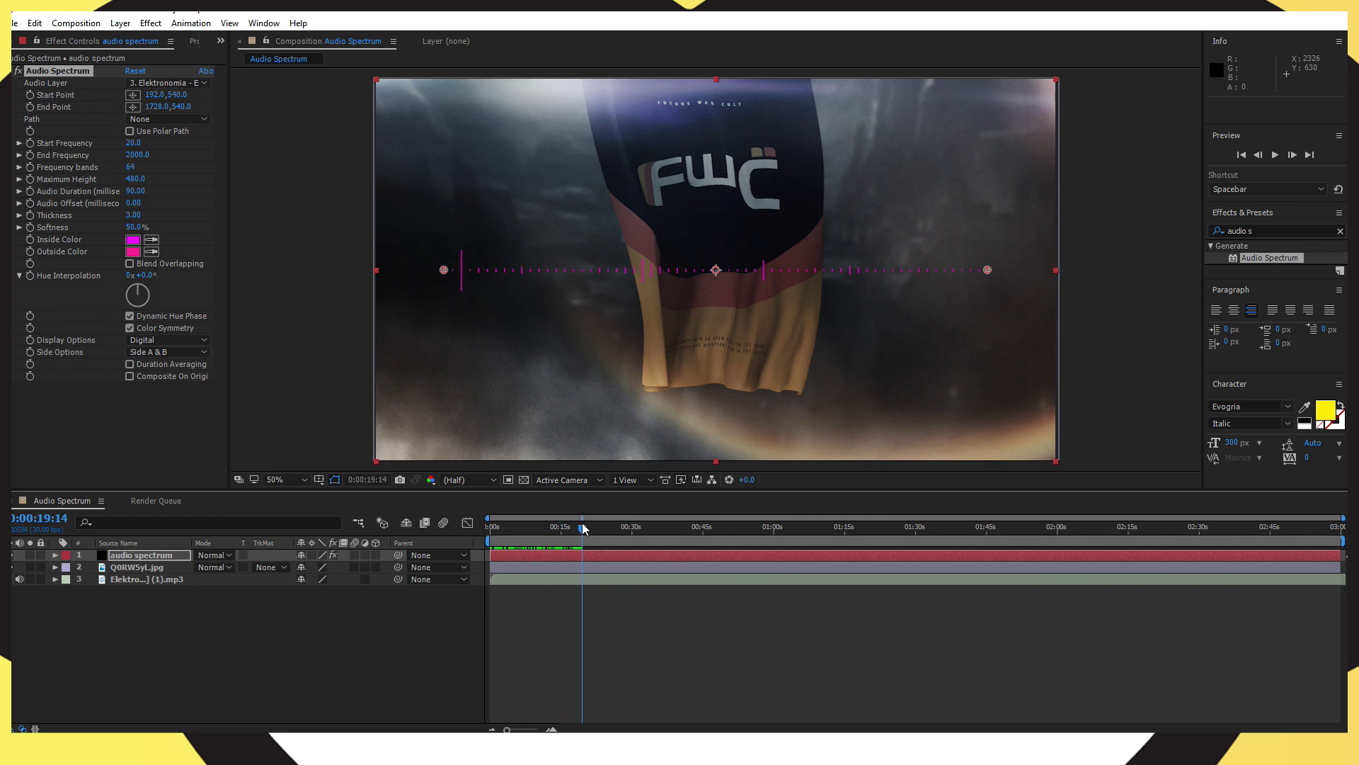
Step: Play back and stop the spectrum preview, and set the Audio Spectrum's Start Point X to 0 and End Point X to 960
{"action": "left_click", "coordinate": [1277, 155]}
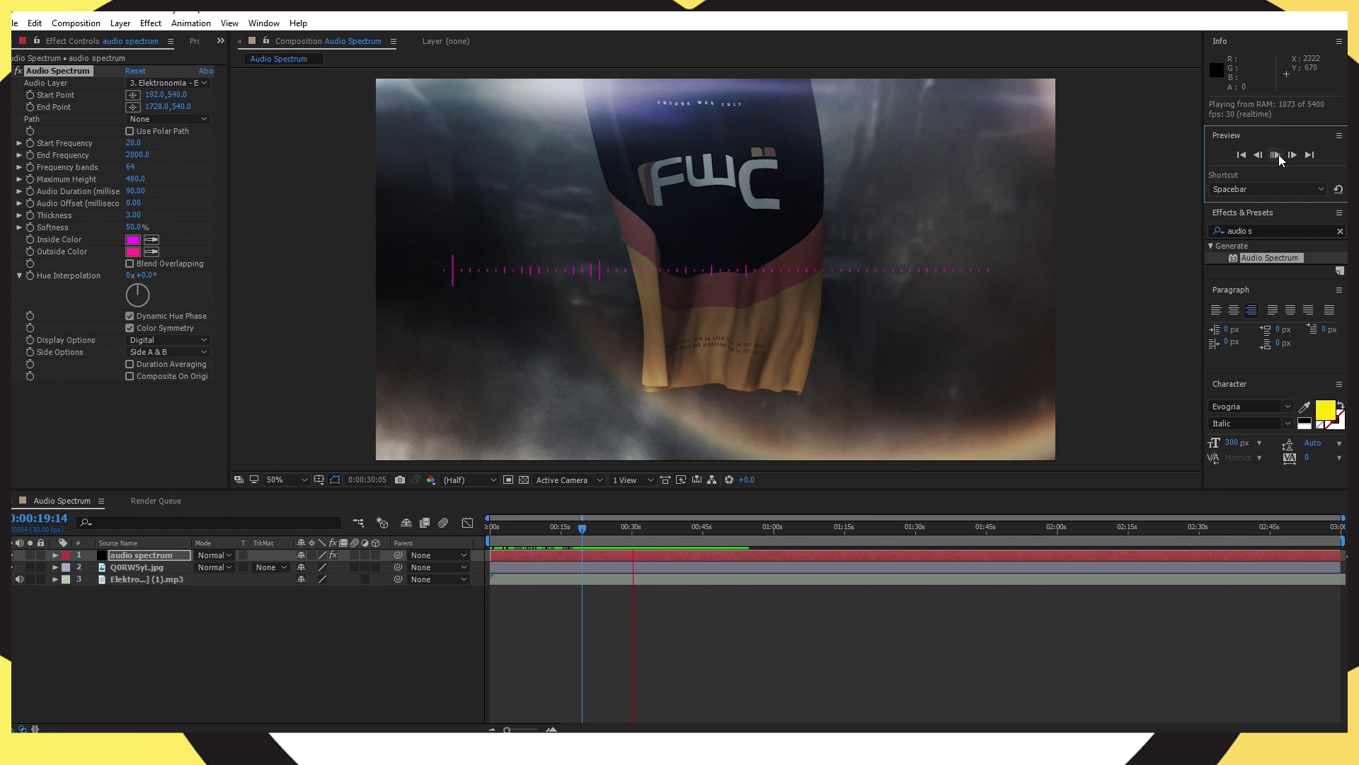
{"action": "left_click", "coordinate": [1277, 155]}
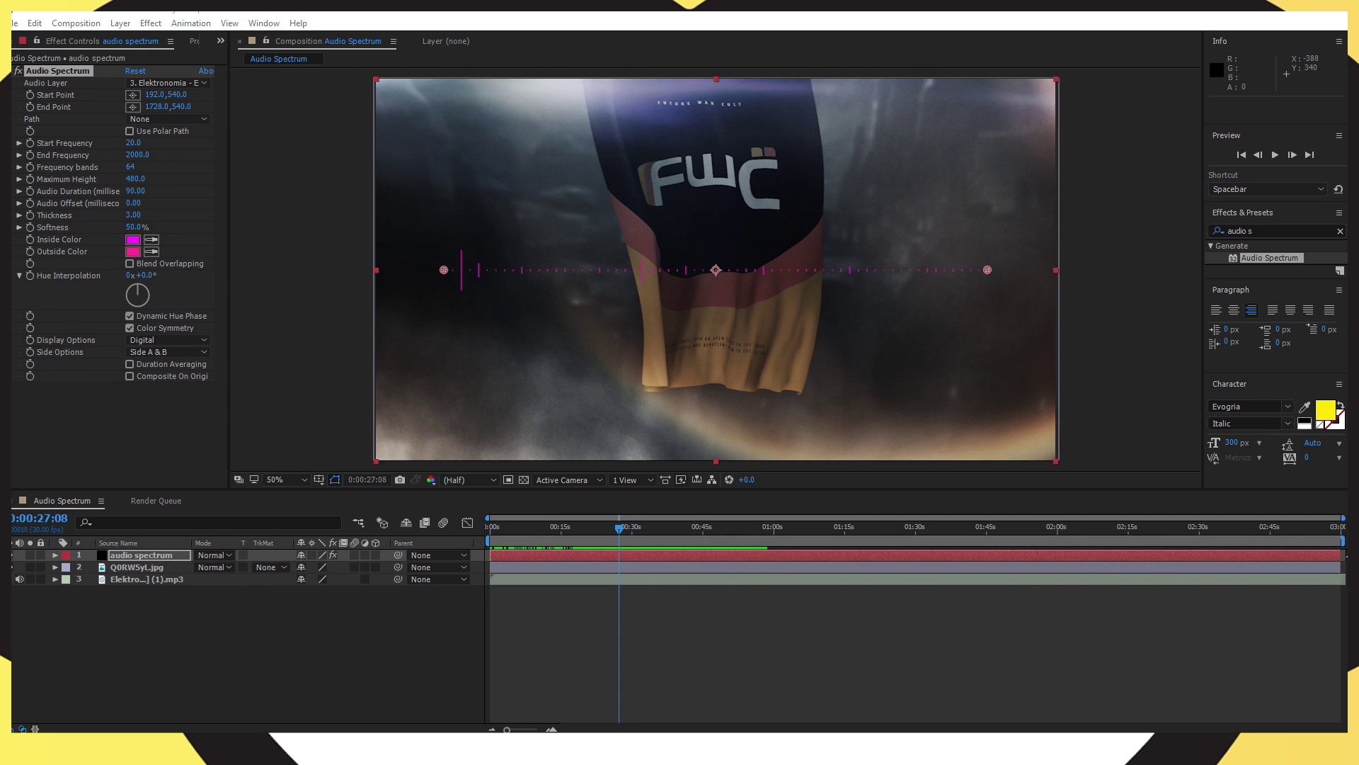
{"action": "left_click", "coordinate": [153, 97]}
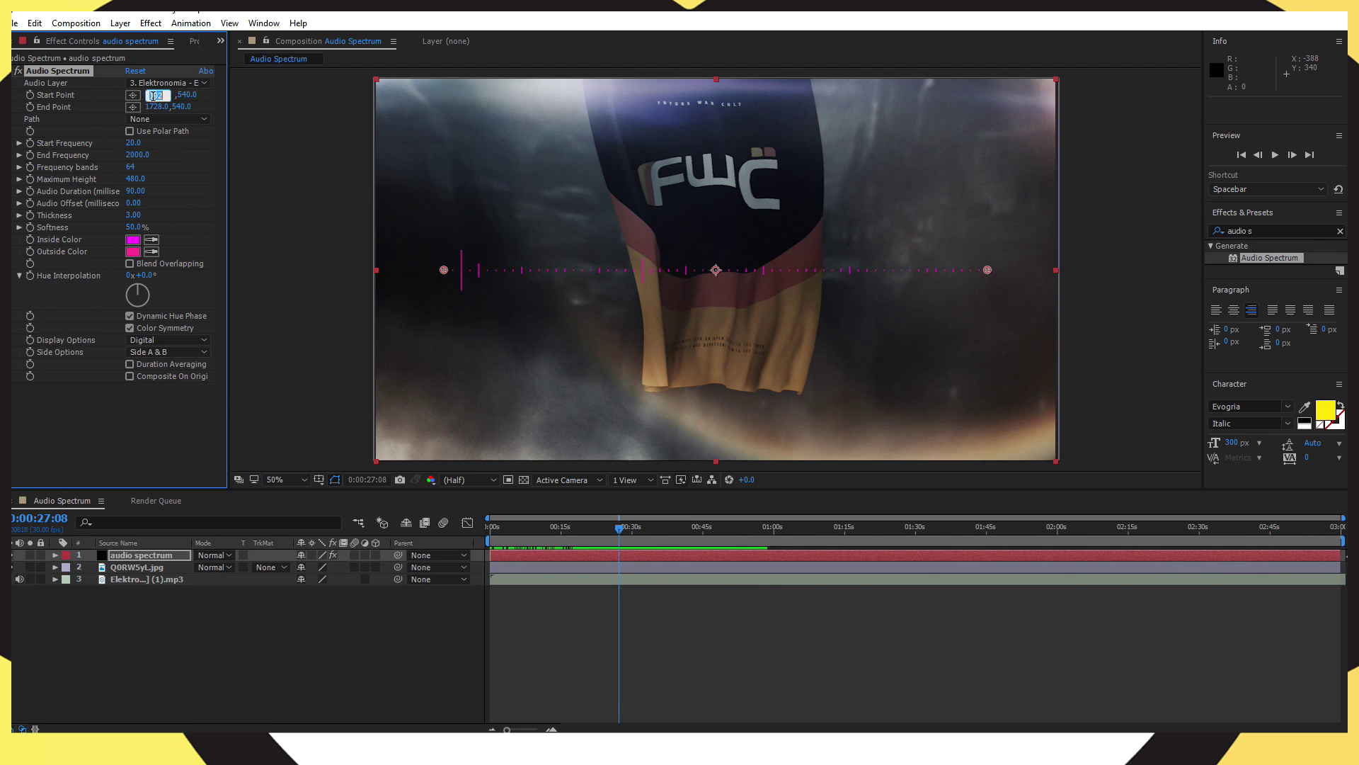
{"action": "type", "text": "0"}
{"action": "left_click", "coordinate": [154, 104]}
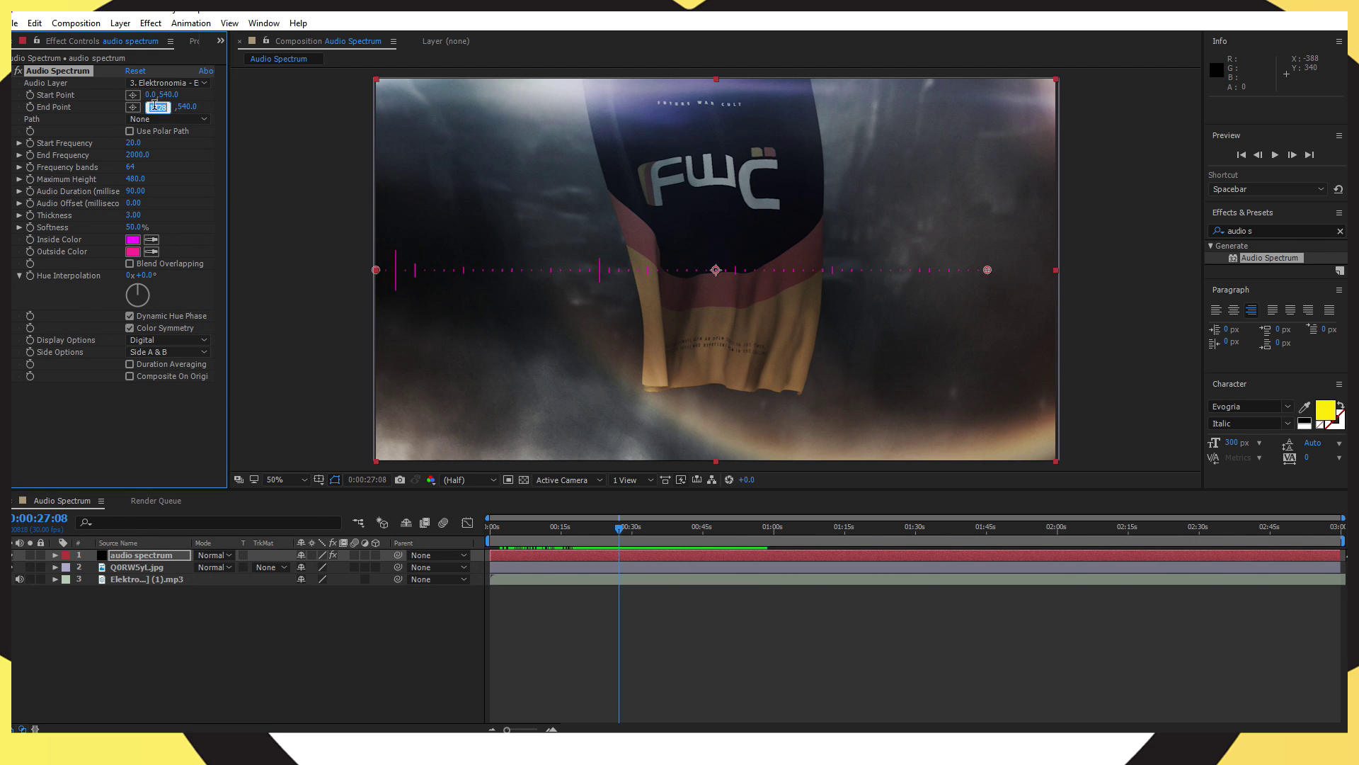
{"action": "type", "text": "960.0"}
{"action": "left_click", "coordinate": [155, 434]}
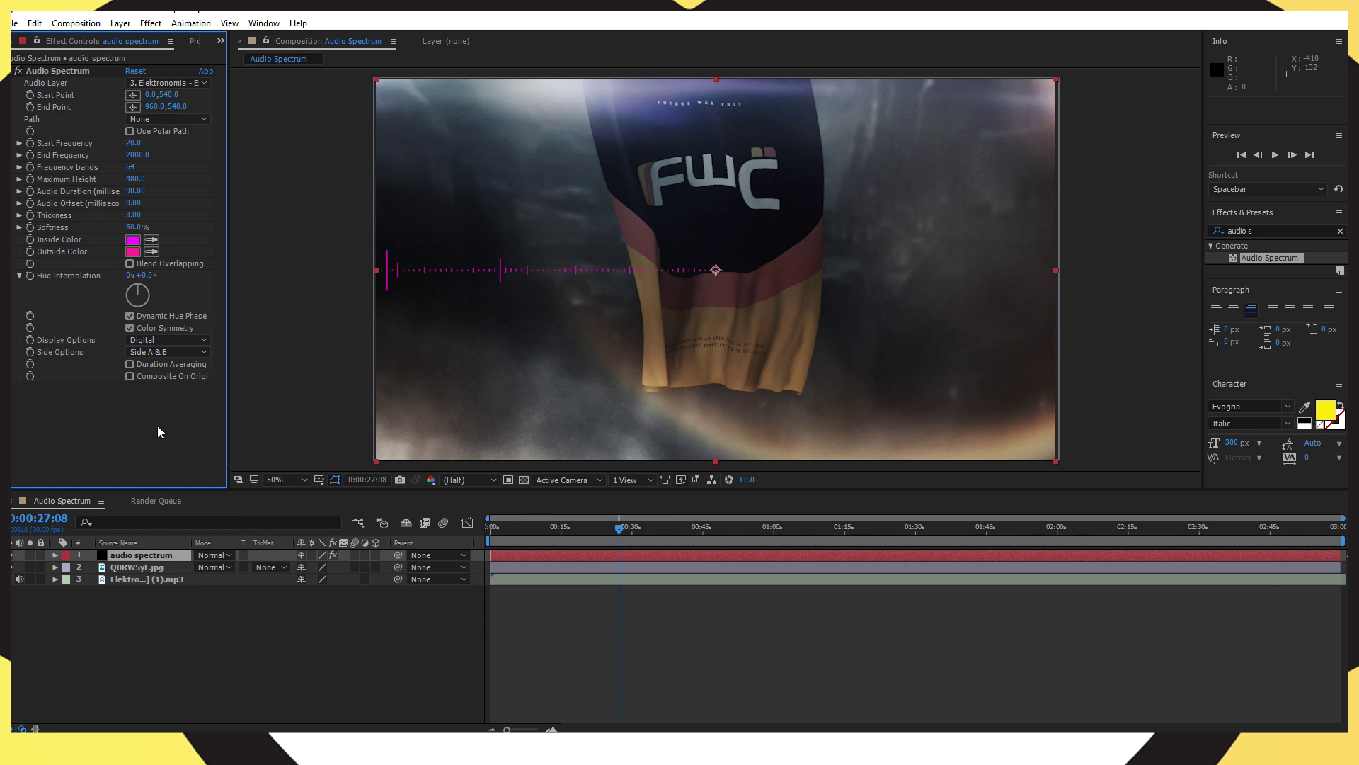
Step: Set the Audio Spectrum's End Frequency to 130 and Frequency bands to 2000
{"action": "left_click", "coordinate": [137, 154]}
{"action": "type", "text": "130"}
{"action": "key", "text": "Tab"}
{"action": "type", "text": "2000"}
{"action": "key", "text": "Tab"}
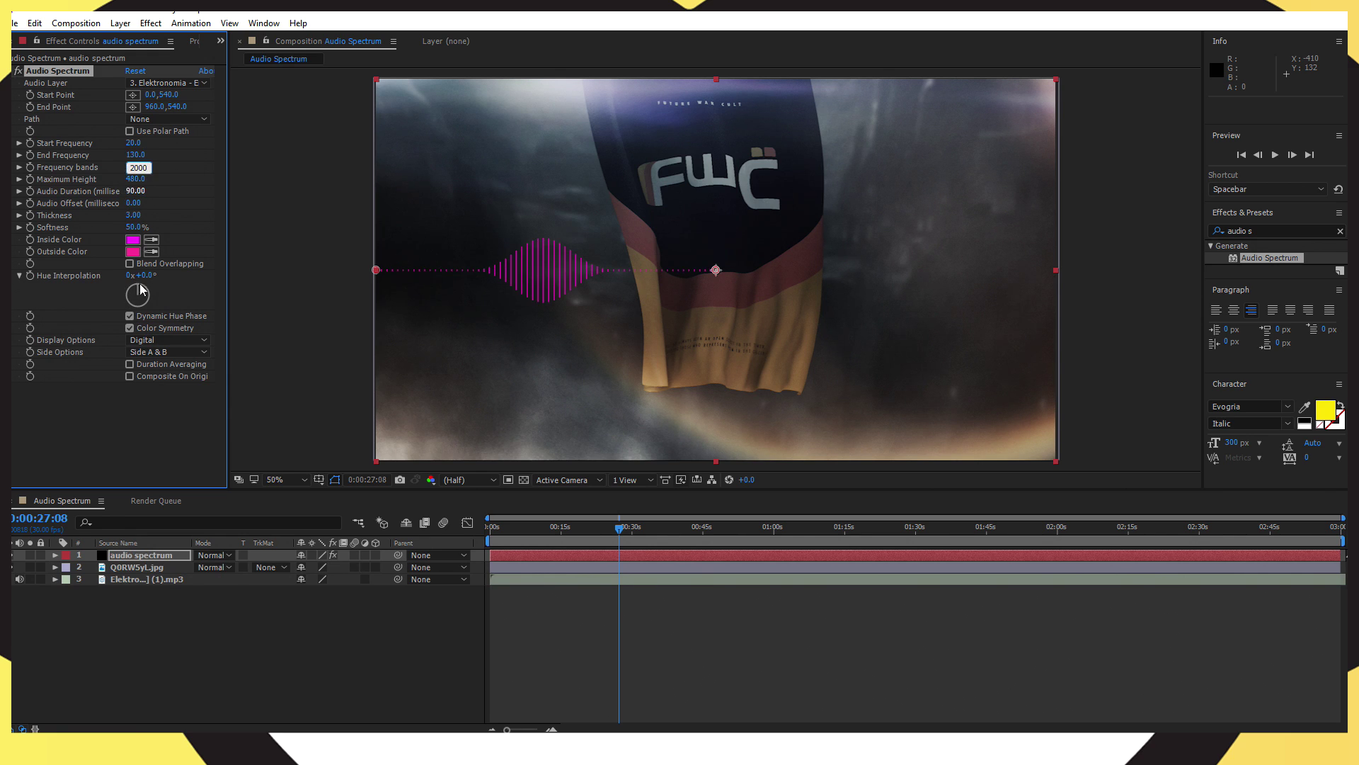
Step: Set the Audio Spectrum's Maximum Height to 1000, Audio Duration to 180 and Audio Offset to -20 milliseconds
{"action": "type", "text": "1000"}
{"action": "key", "text": "Tab"}
{"action": "type", "text": "1"}
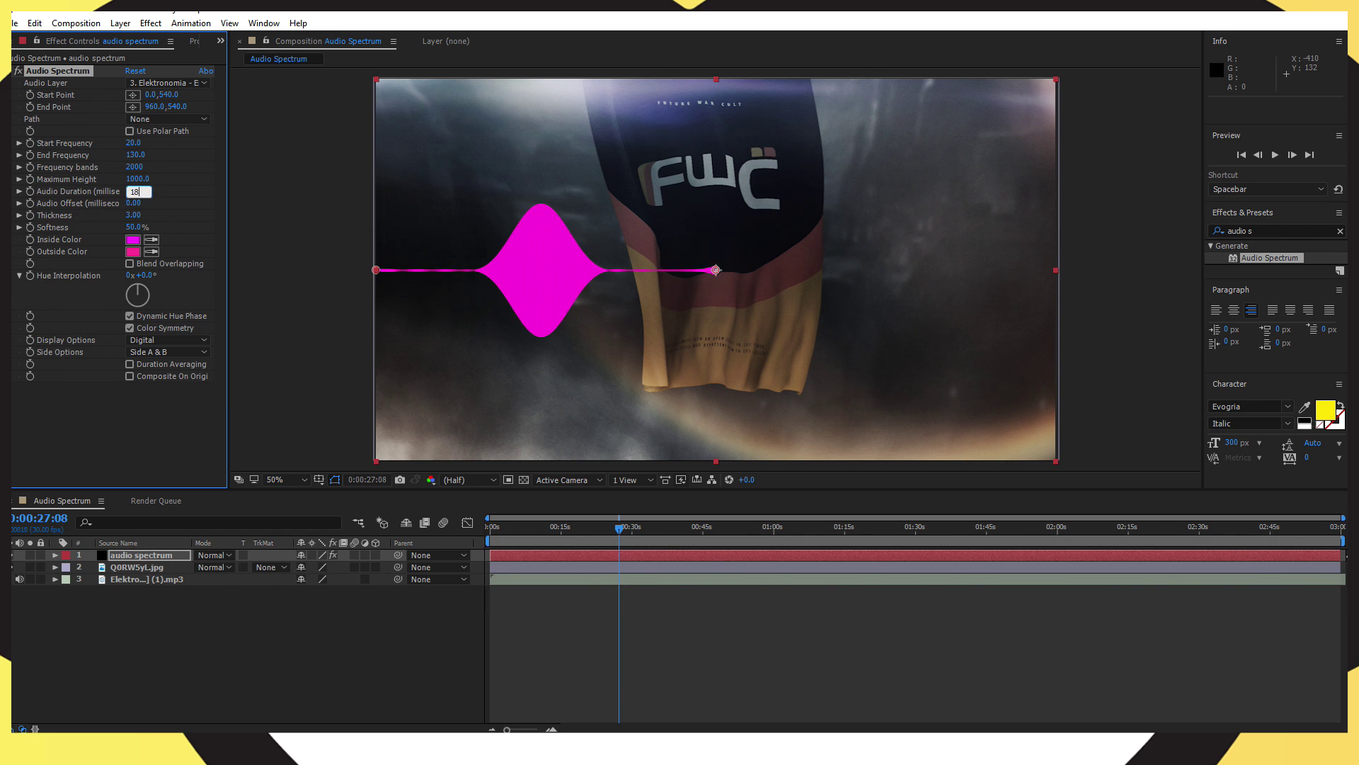
{"action": "left_click", "coordinate": [134, 204]}
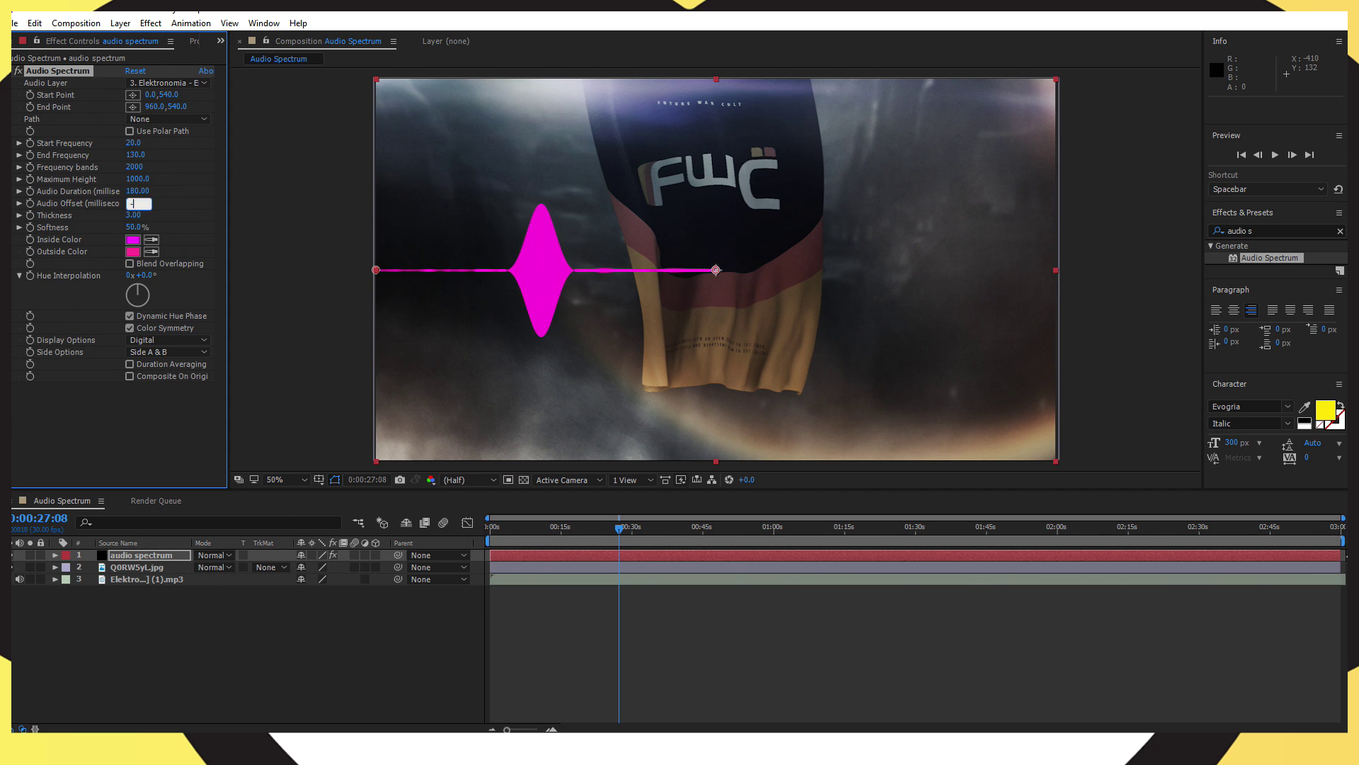
{"action": "left_click", "coordinate": [156, 405]}
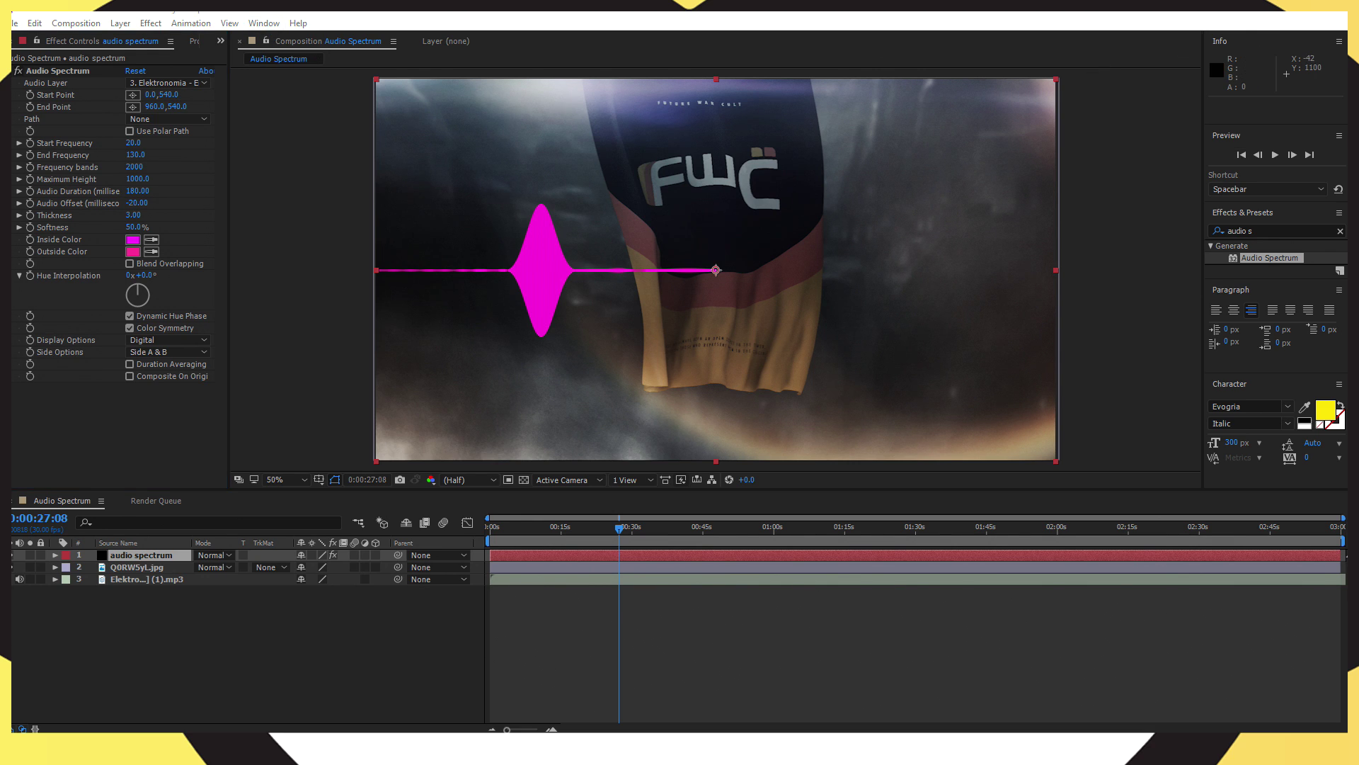
Step: Find Polar Coordinates, apply it to the audio spectrum layer and set its Type of Conversion to Rect to Polar
{"action": "left_click", "coordinate": [1275, 233]}
{"action": "key", "text": "BackSpace"}
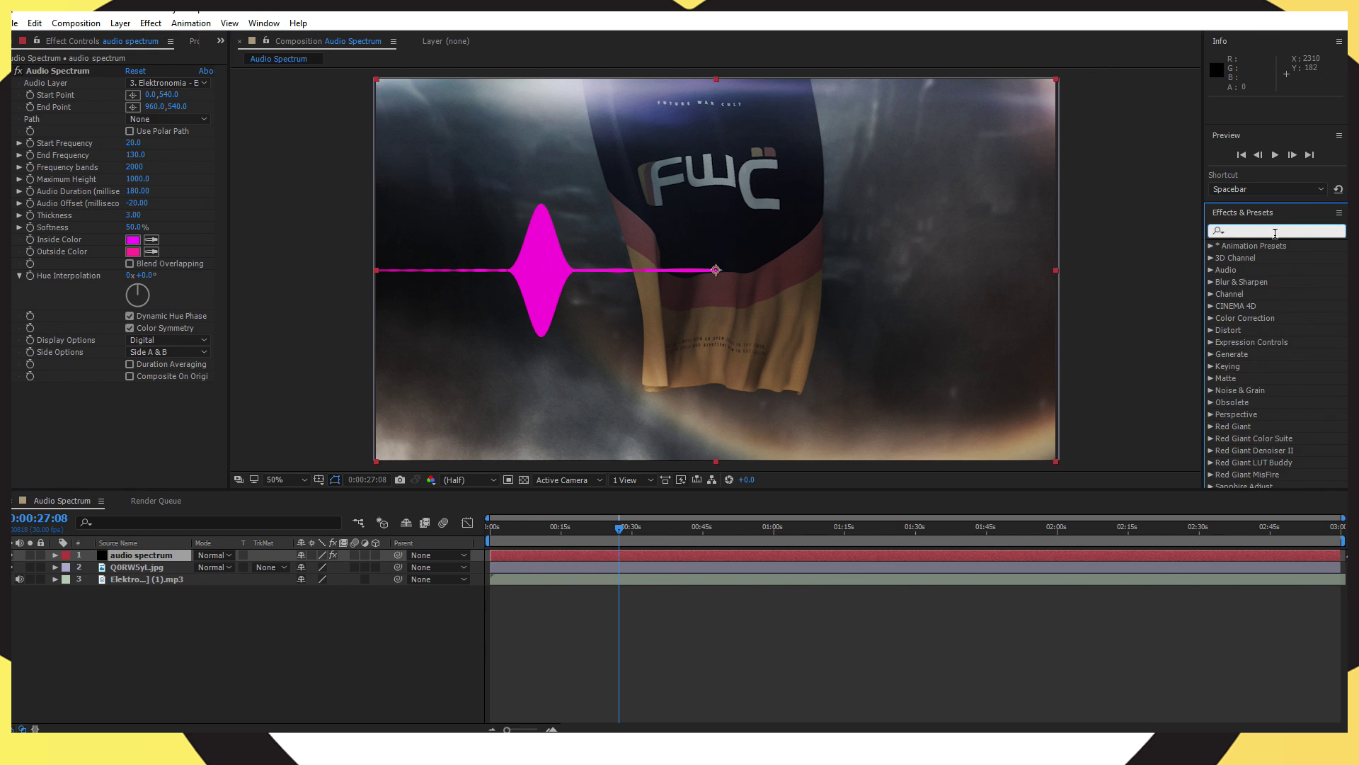
{"action": "type", "text": "polar"}
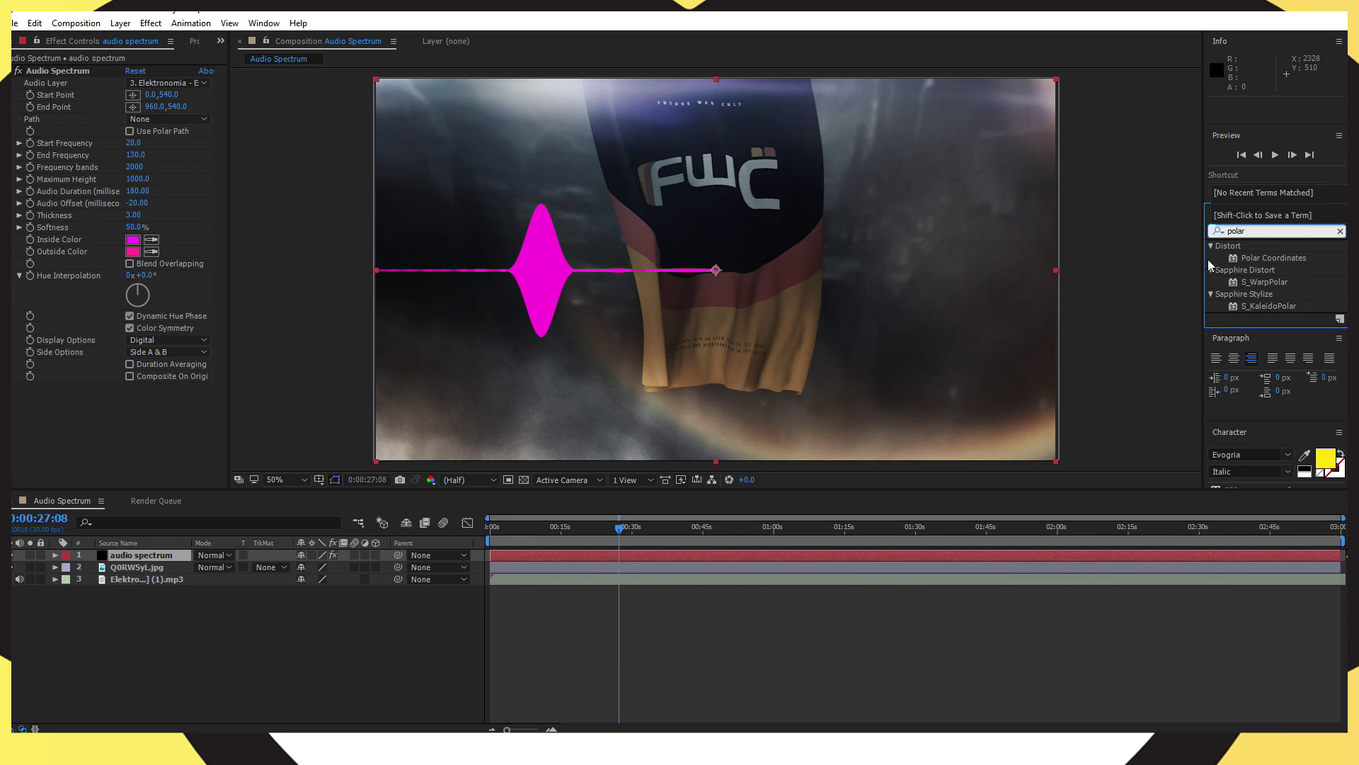
{"action": "left_click_drag", "start_coordinate": [1274, 257], "coordinate": [156, 561]}
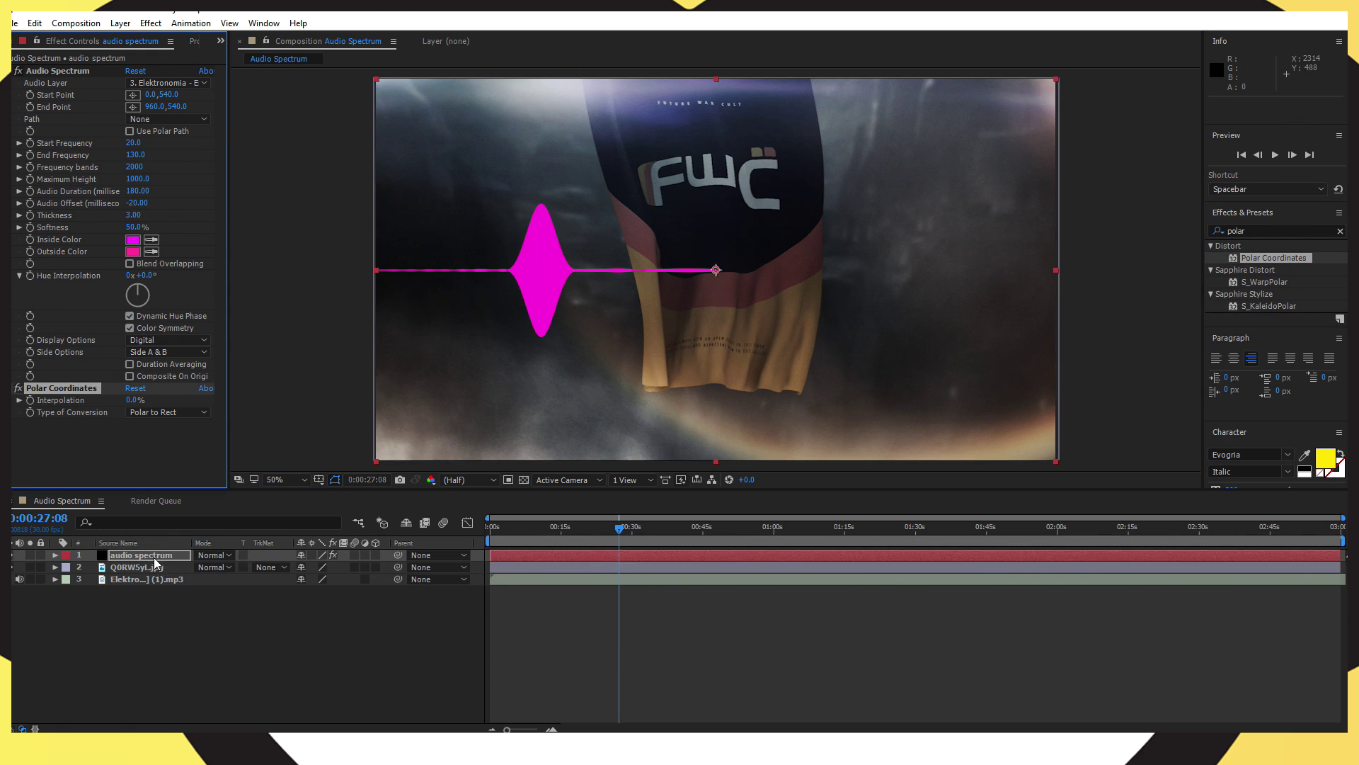
{"action": "left_click", "coordinate": [179, 412]}
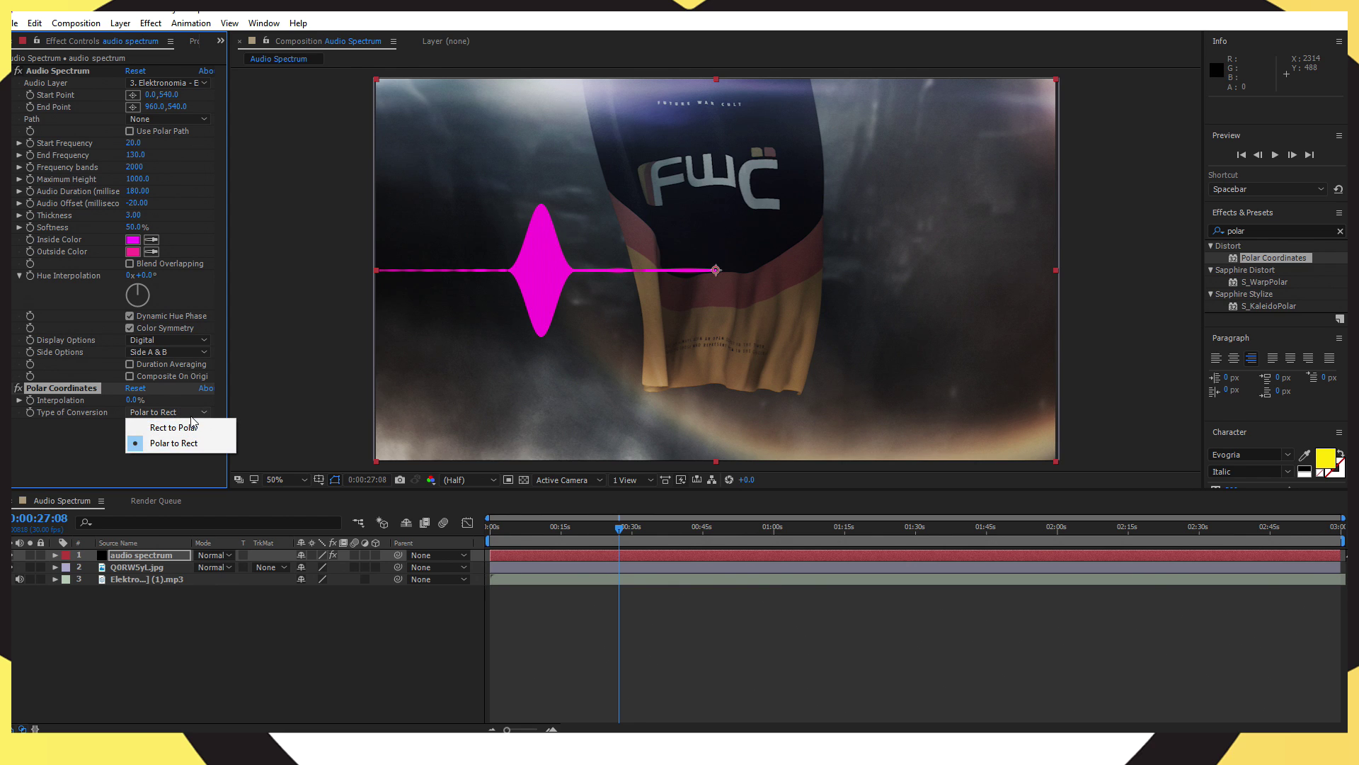
{"action": "key", "text": "Escape"}
{"action": "left_click", "coordinate": [179, 412]}
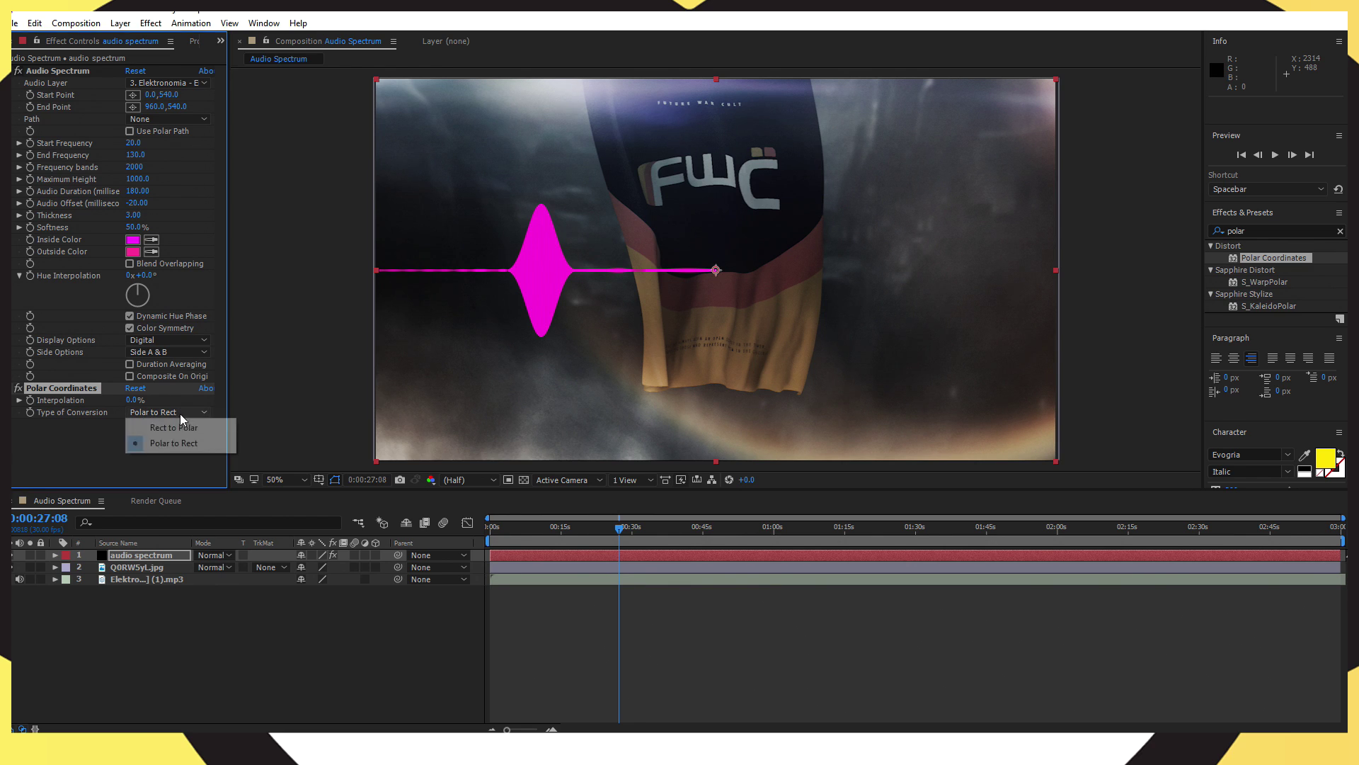
{"action": "left_click", "coordinate": [177, 429]}
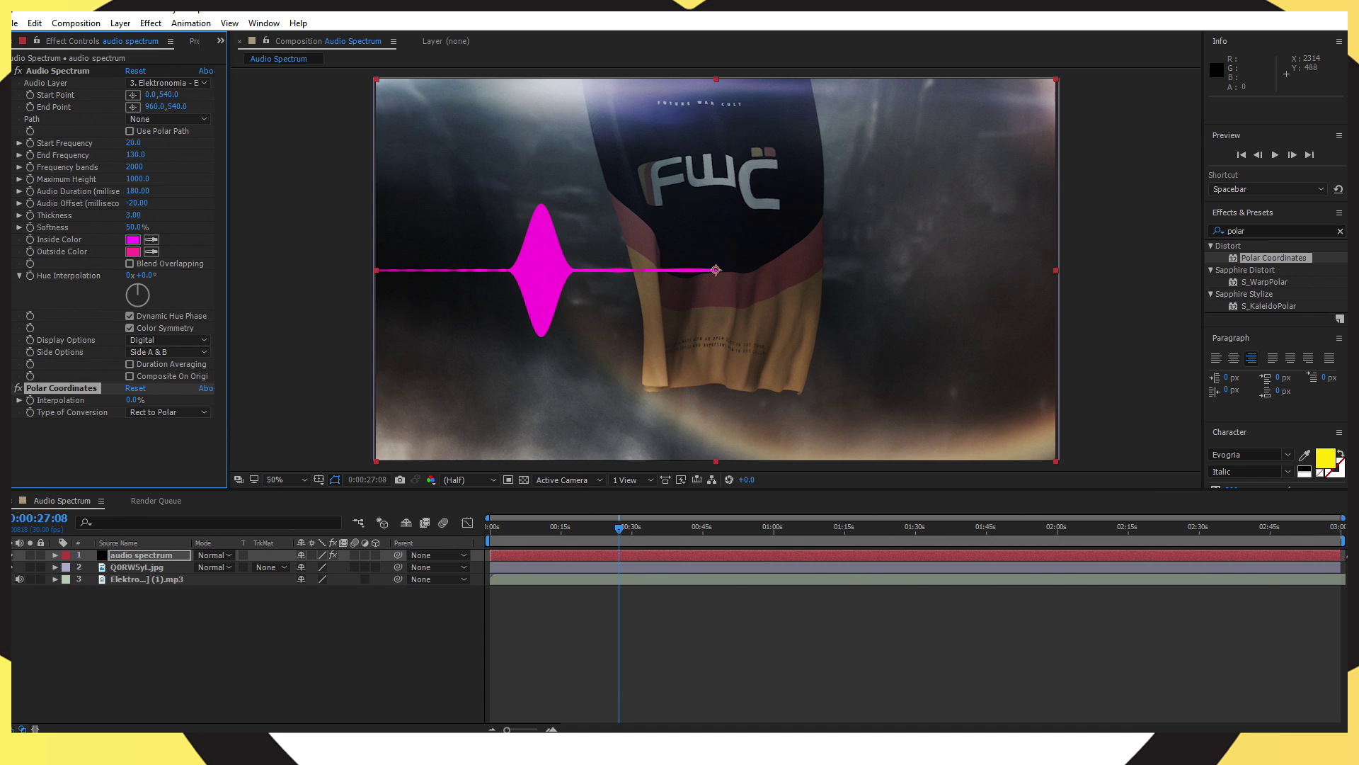
Step: Set the Polar Coordinates interpolation to 100% and the Audio Spectrum's Side Options to Side B
{"action": "left_click", "coordinate": [133, 400]}
{"action": "type", "text": "100"}
{"action": "left_click", "coordinate": [156, 452]}
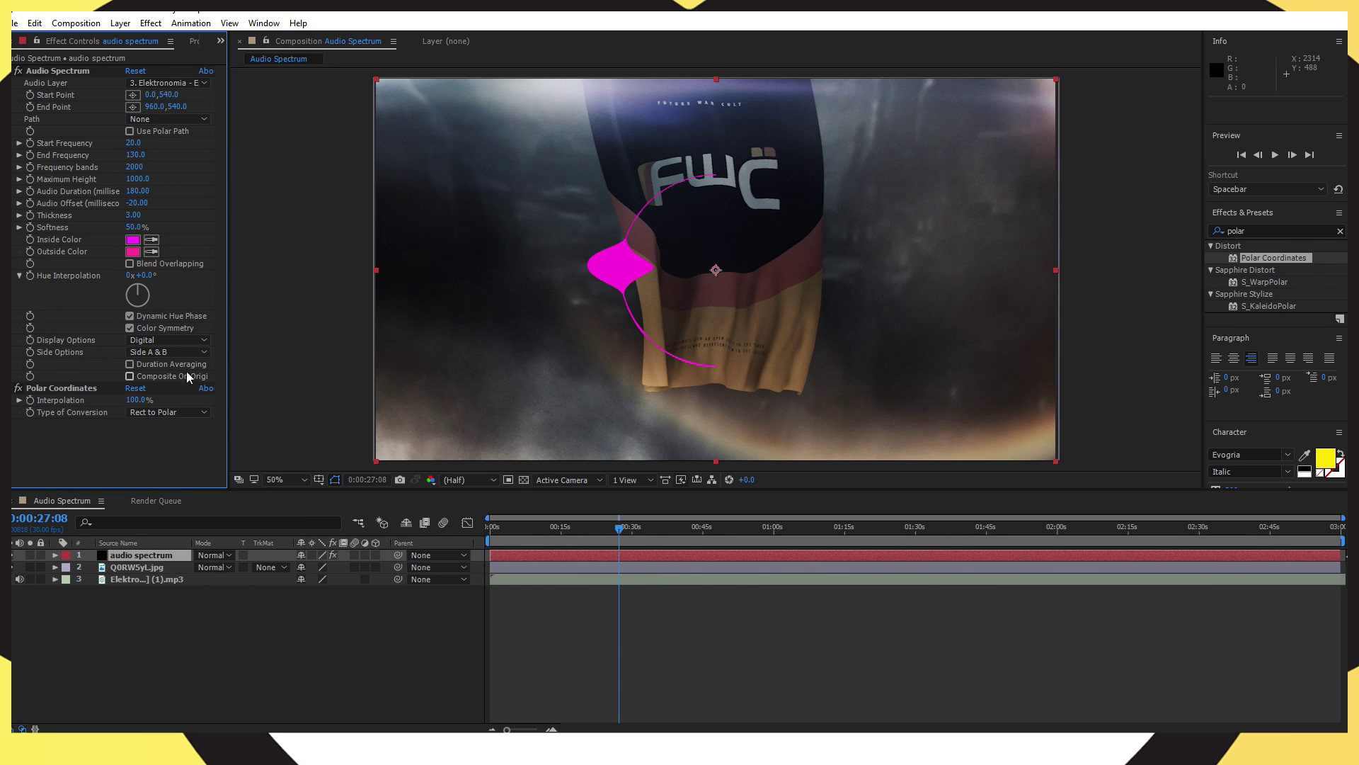
{"action": "left_click", "coordinate": [188, 352]}
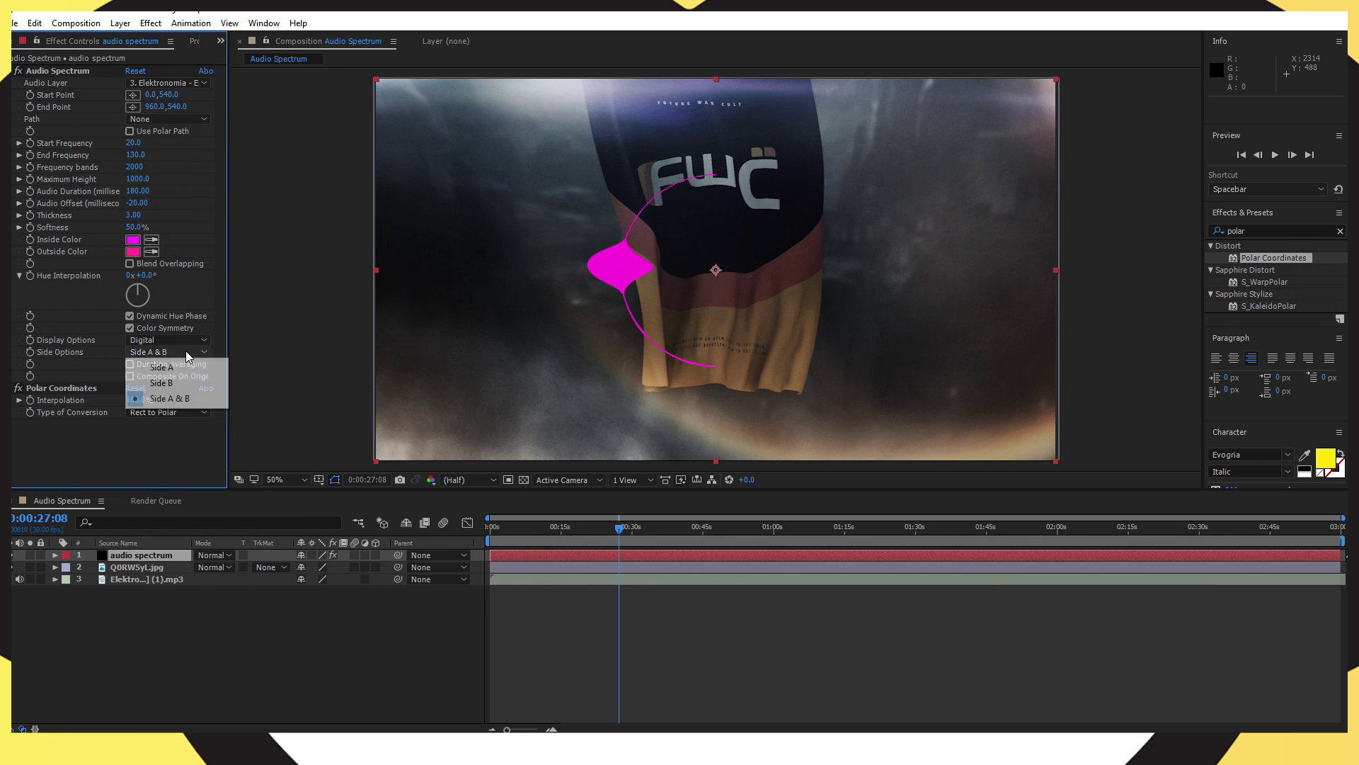
{"action": "left_click", "coordinate": [161, 383]}
Step: Find the Mirror effect, apply it to the audio spectrum layer and set its Reflection Center X to 960
{"action": "left_click", "coordinate": [1340, 231]}
{"action": "left_click", "coordinate": [1317, 231]}
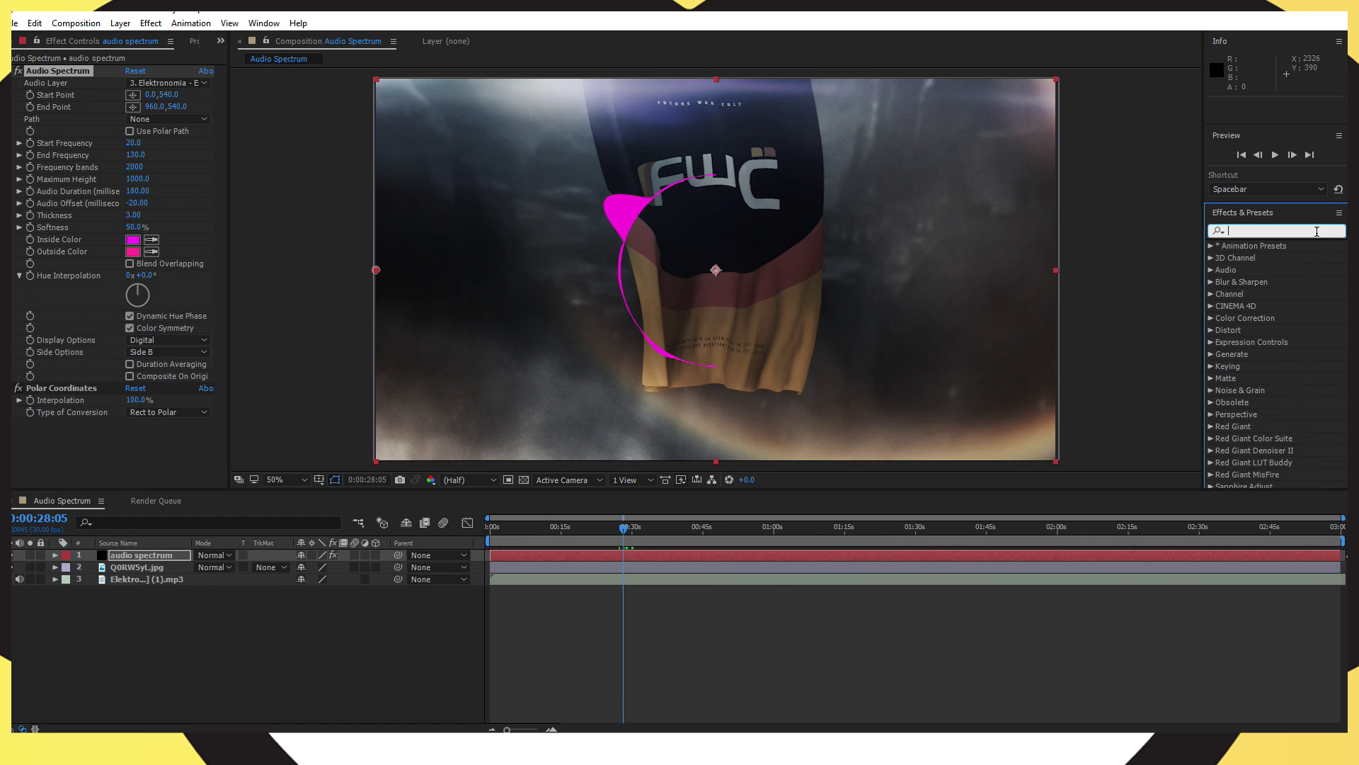
{"action": "type", "text": "mi"}
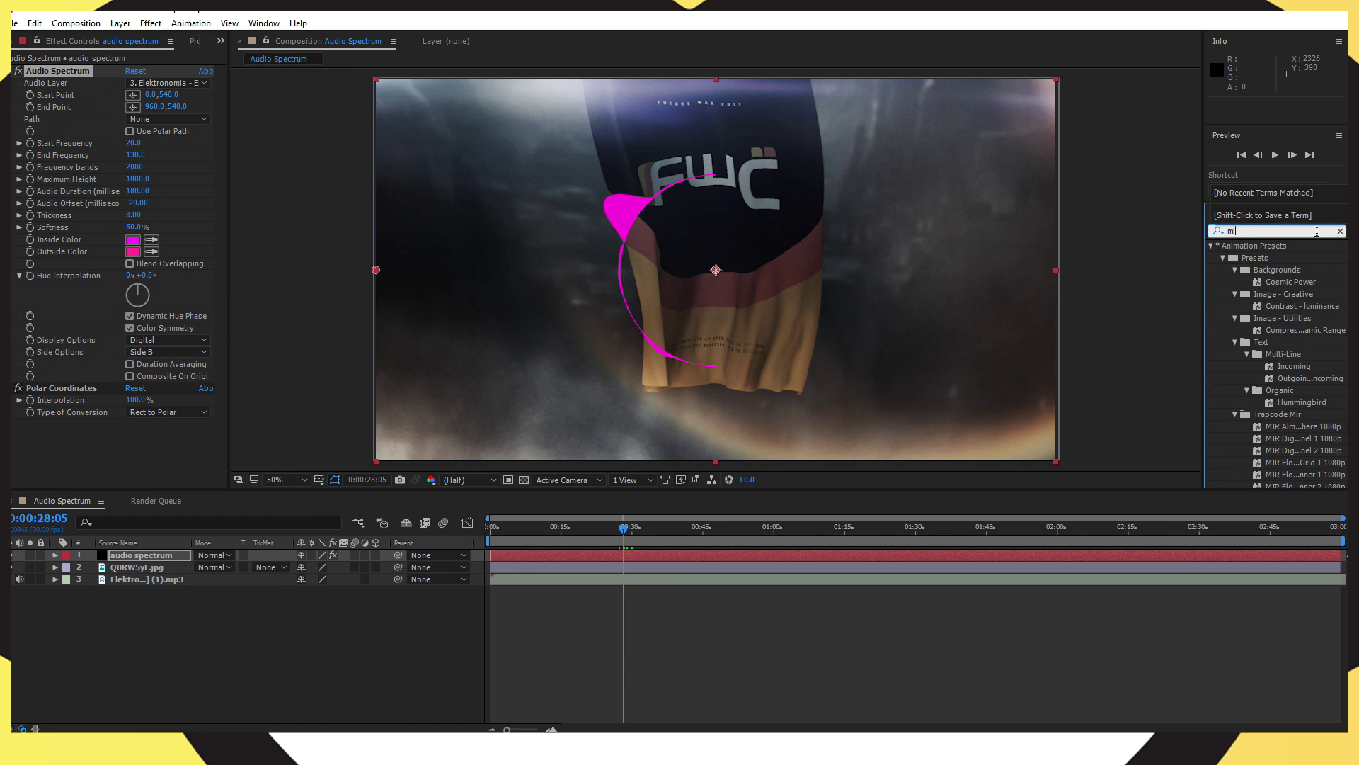
{"action": "type", "text": "rror"}
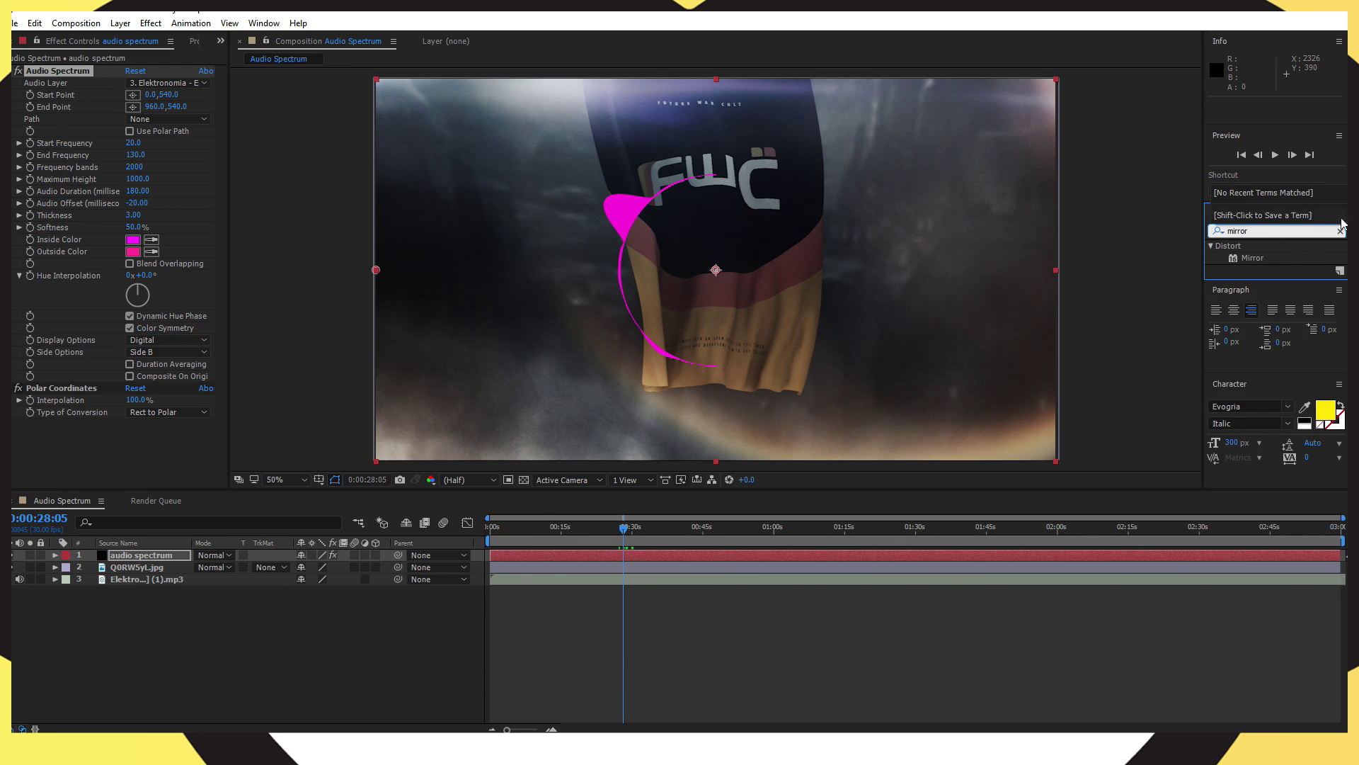
{"action": "left_click_drag", "start_coordinate": [1252, 258], "coordinate": [139, 561]}
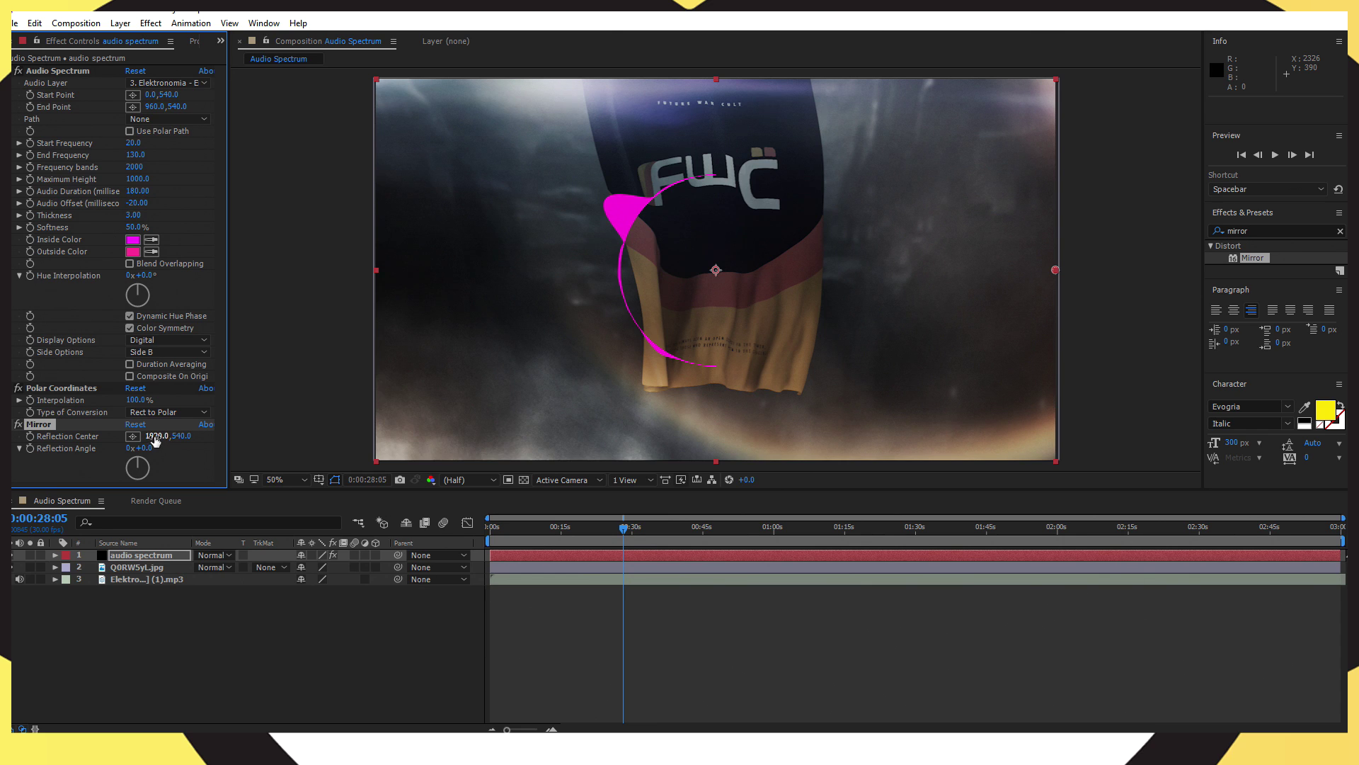
{"action": "left_click", "coordinate": [155, 435]}
{"action": "type", "text": "960"}
{"action": "left_click", "coordinate": [99, 479]}
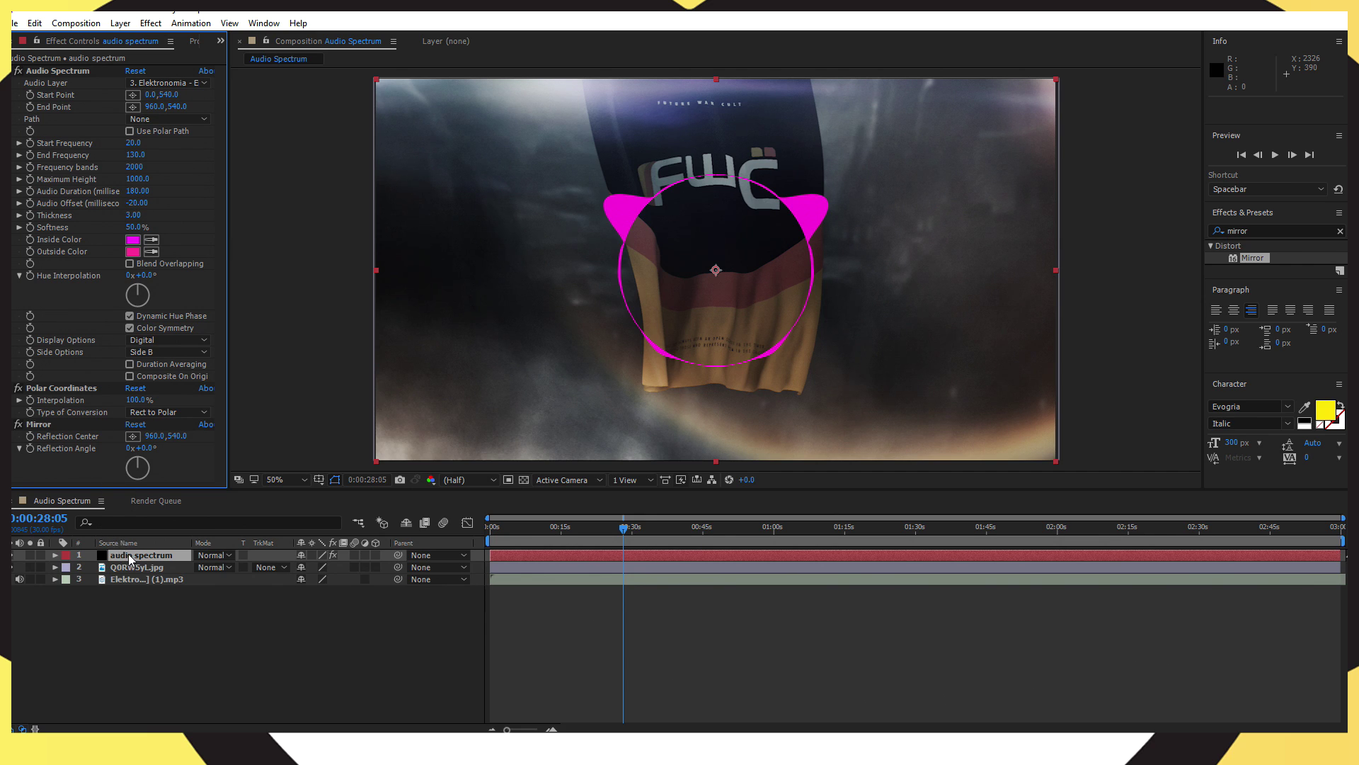
Step: Apply the 4-Color Gradient effect from the Generate category to the audio spectrum layer
{"action": "left_click", "coordinate": [151, 23]}
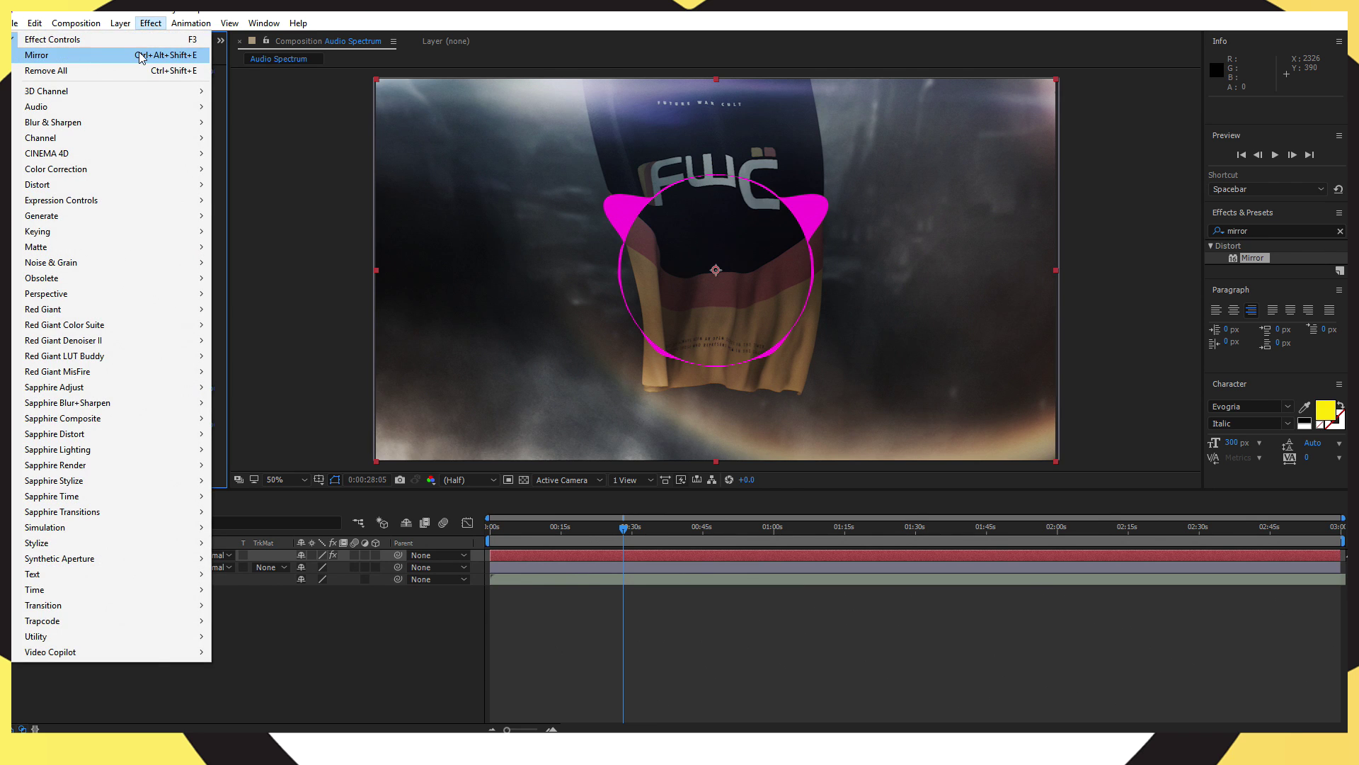
{"action": "left_click", "coordinate": [123, 54]}
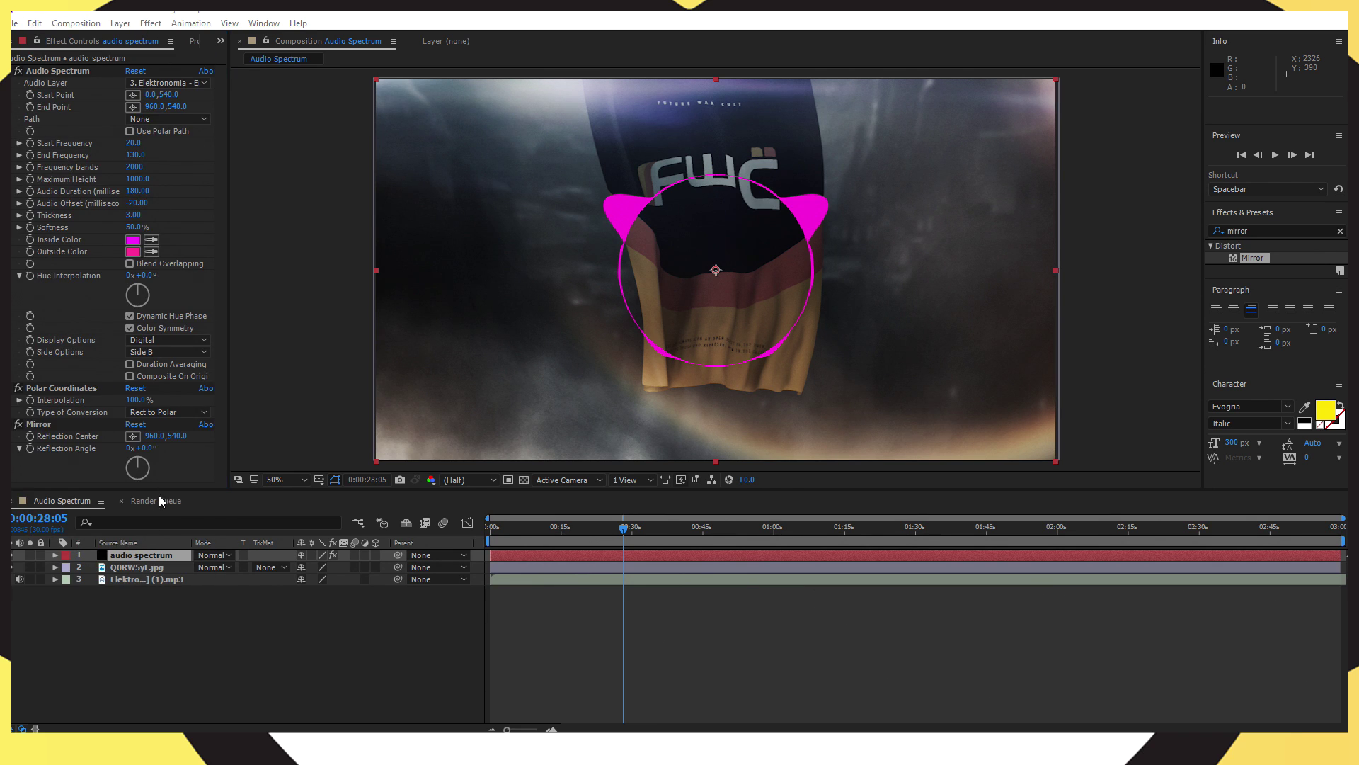
{"action": "left_click", "coordinate": [149, 24]}
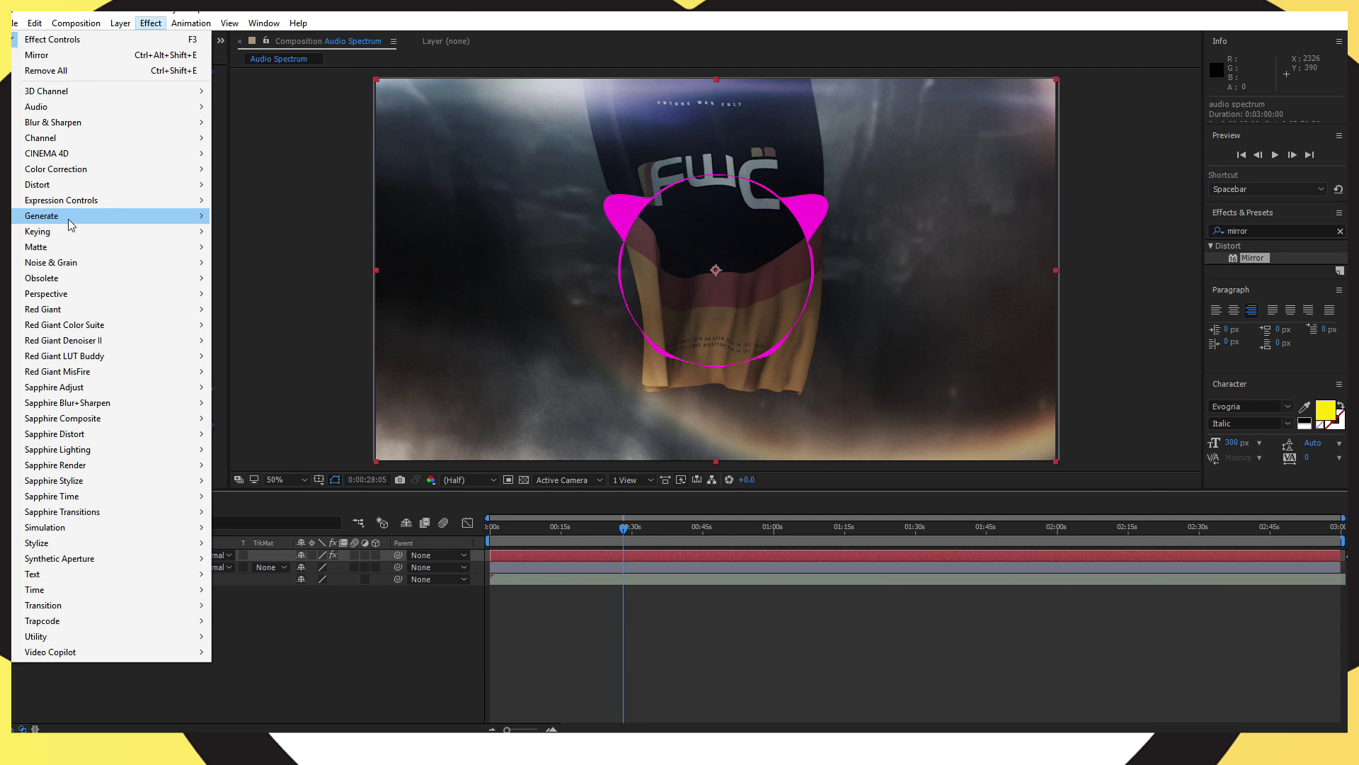
{"action": "mouse_move", "coordinate": [71, 225]}
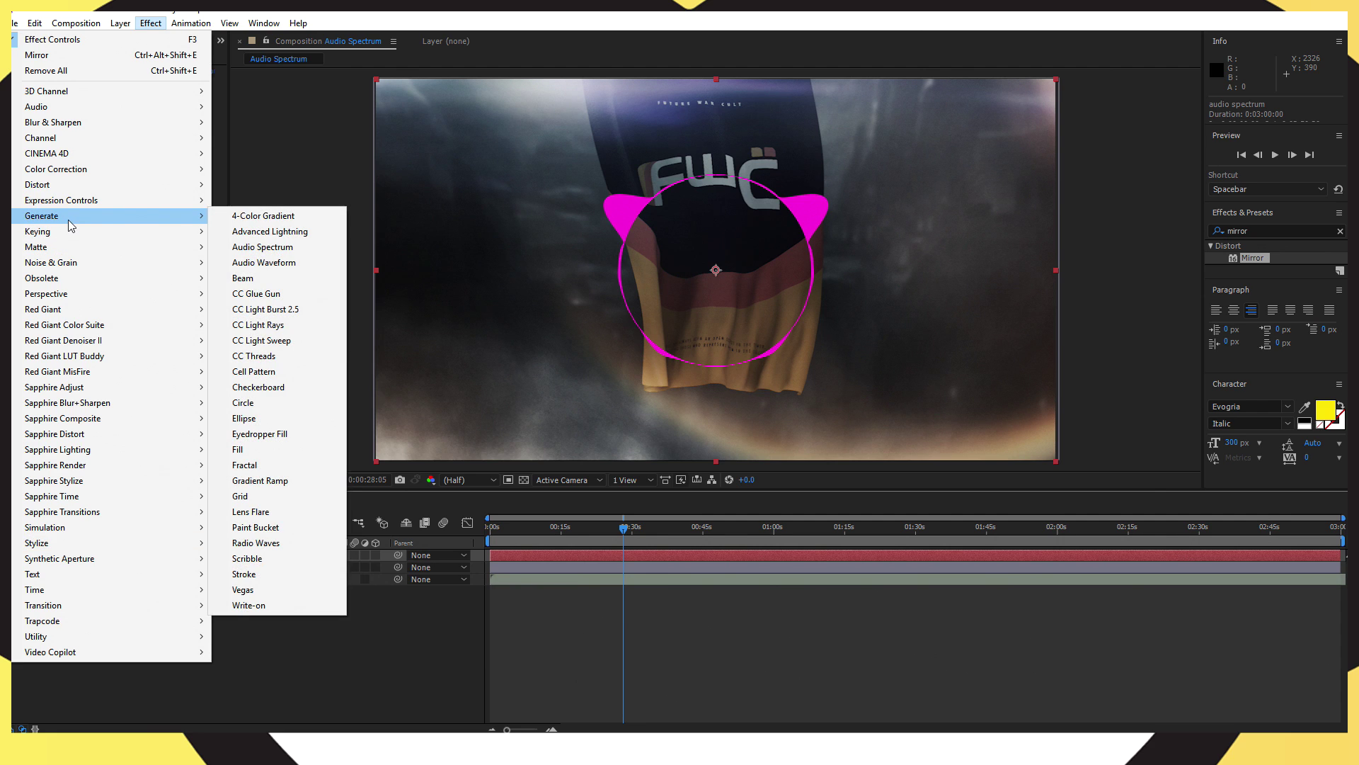
{"action": "left_click", "coordinate": [264, 216]}
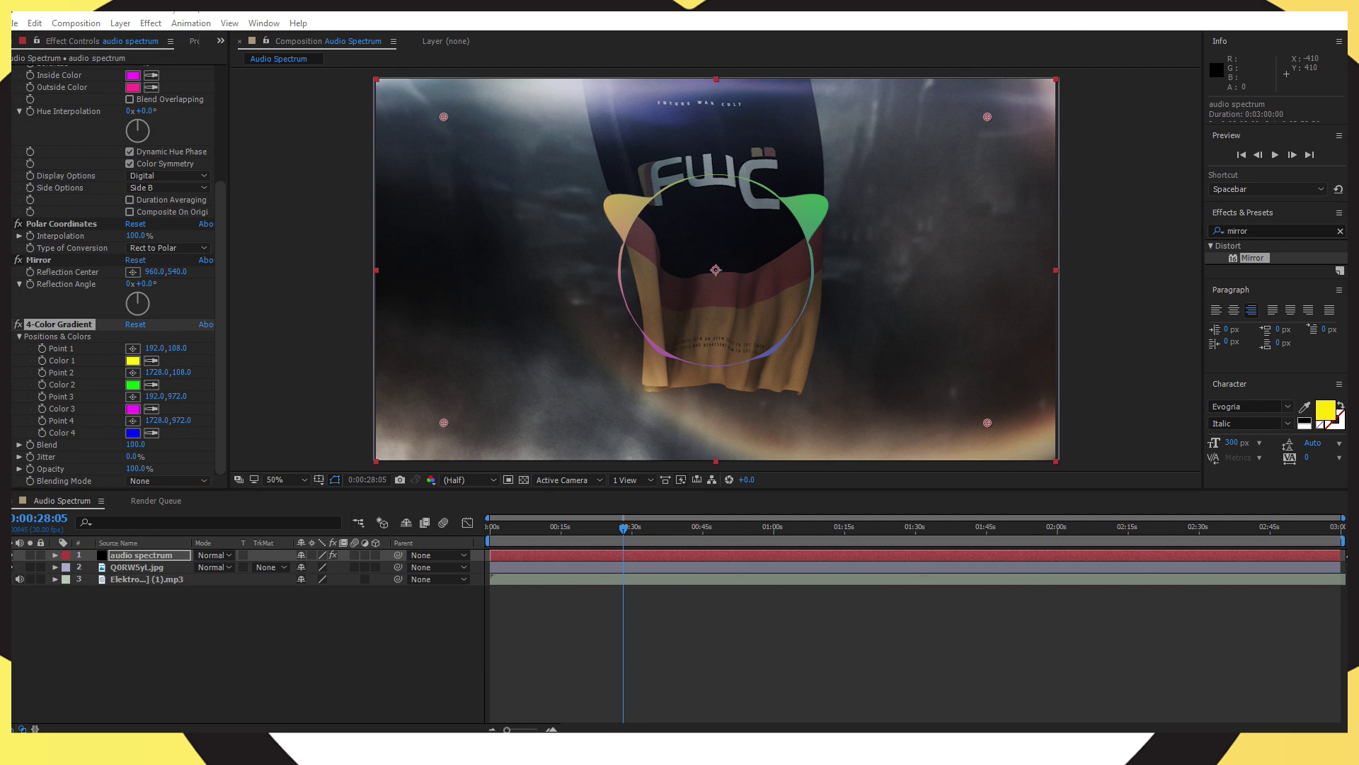
Step: Set the gradient's Color 1 to a softer yellow and Color 2 to cyan
{"action": "left_click", "coordinate": [132, 362]}
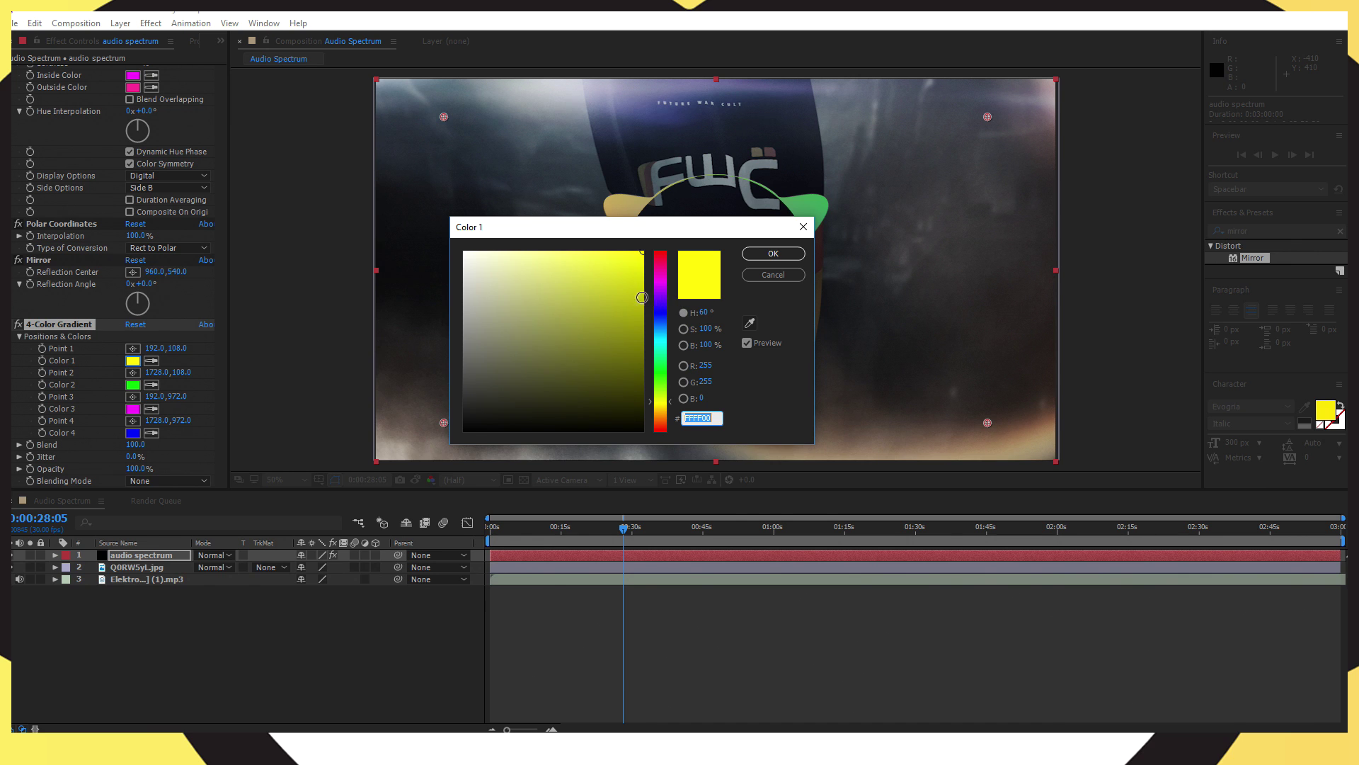
{"action": "left_click", "coordinate": [752, 255]}
{"action": "left_click", "coordinate": [132, 384]}
{"action": "left_click", "coordinate": [660, 341]}
{"action": "left_click", "coordinate": [746, 255]}
Step: Set the gradient's Color 3 to a soft red and Color 4 to orange
{"action": "left_click", "coordinate": [132, 409]}
{"action": "left_click", "coordinate": [660, 257]}
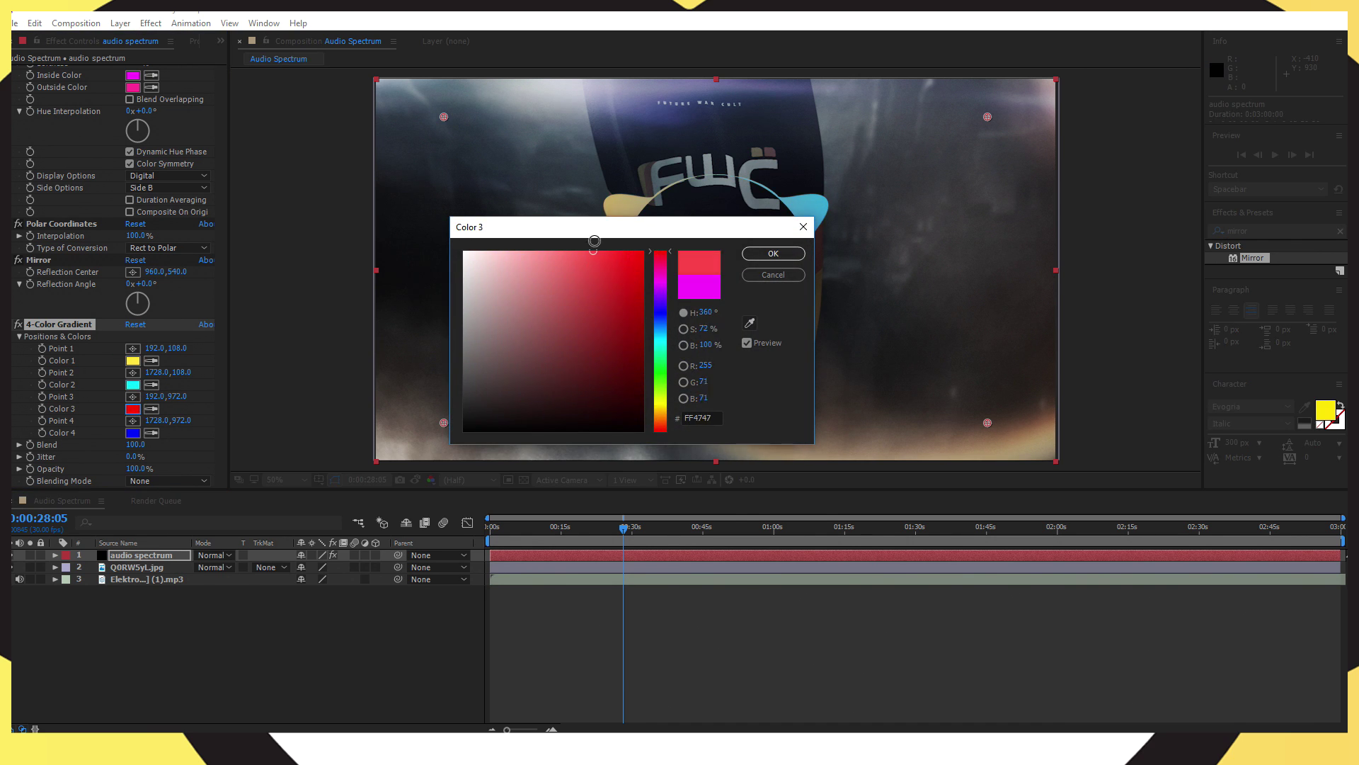
{"action": "left_click", "coordinate": [773, 253]}
{"action": "left_click", "coordinate": [132, 432]}
{"action": "left_click", "coordinate": [660, 412]}
{"action": "left_click", "coordinate": [773, 254]}
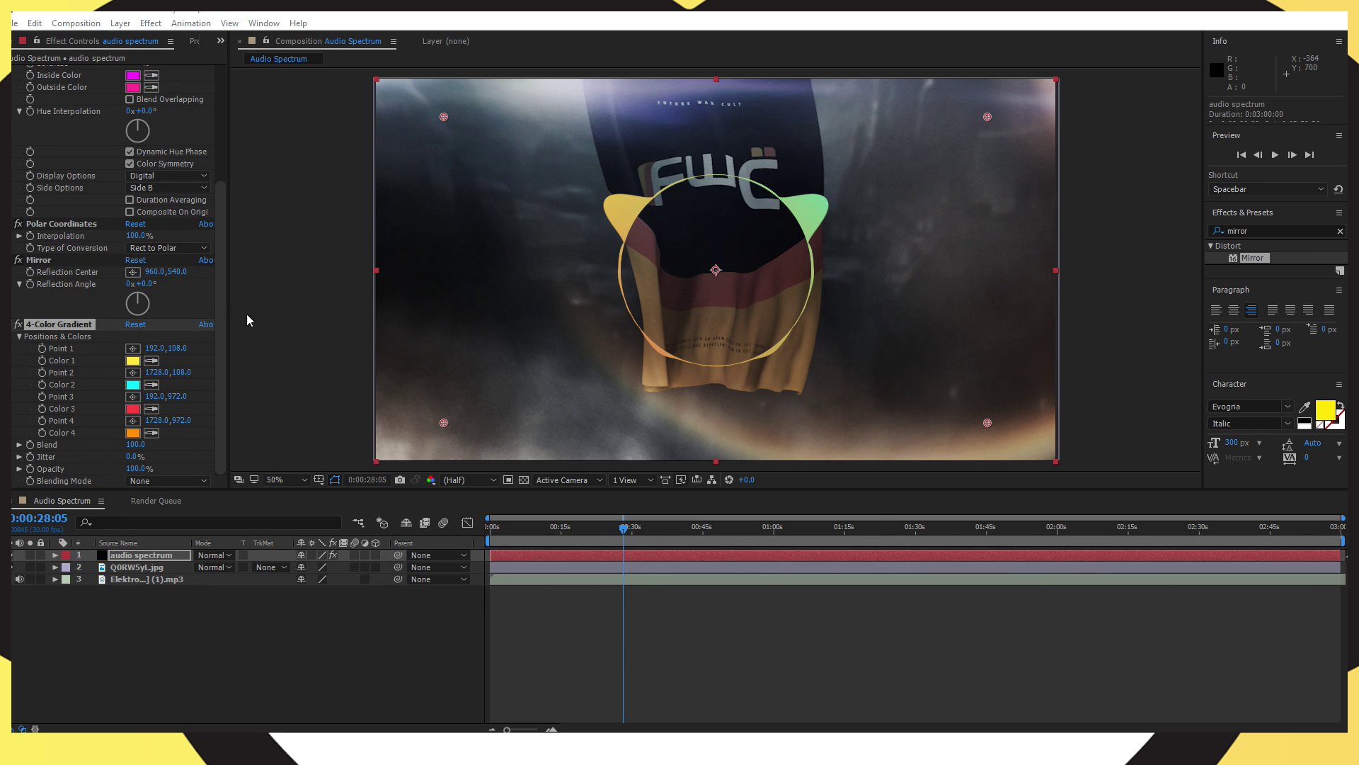
Step: Move the gradient points closer to the ring: Point 1 about 586,332, Point 2 about 1558,274, Point 3 about 670,790 and Point 4 about 1638,888
{"action": "left_click_drag", "start_coordinate": [447, 115], "coordinate": [572, 192]}
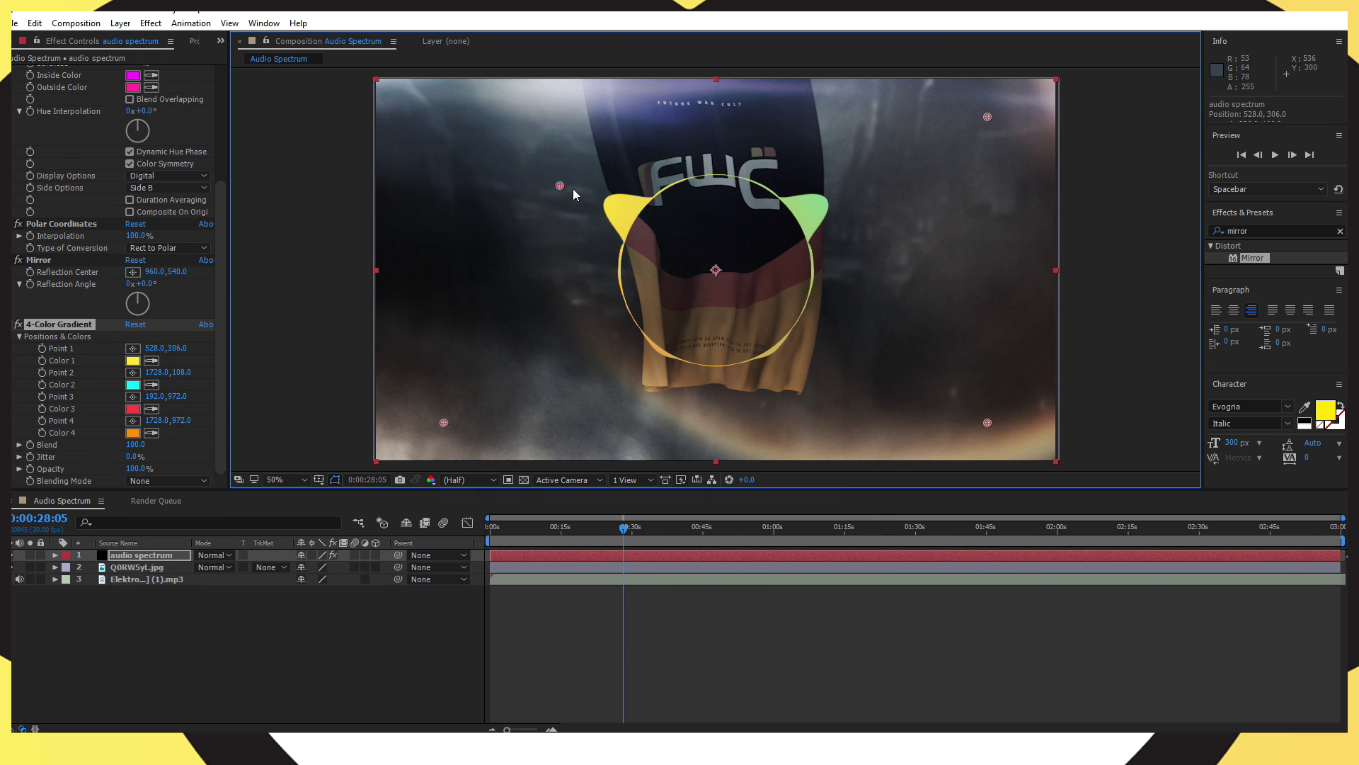
{"action": "left_click_drag", "start_coordinate": [443, 422], "coordinate": [615, 364]}
{"action": "left_click_drag", "start_coordinate": [989, 425], "coordinate": [956, 393]}
{"action": "left_click_drag", "start_coordinate": [988, 117], "coordinate": [952, 145]}
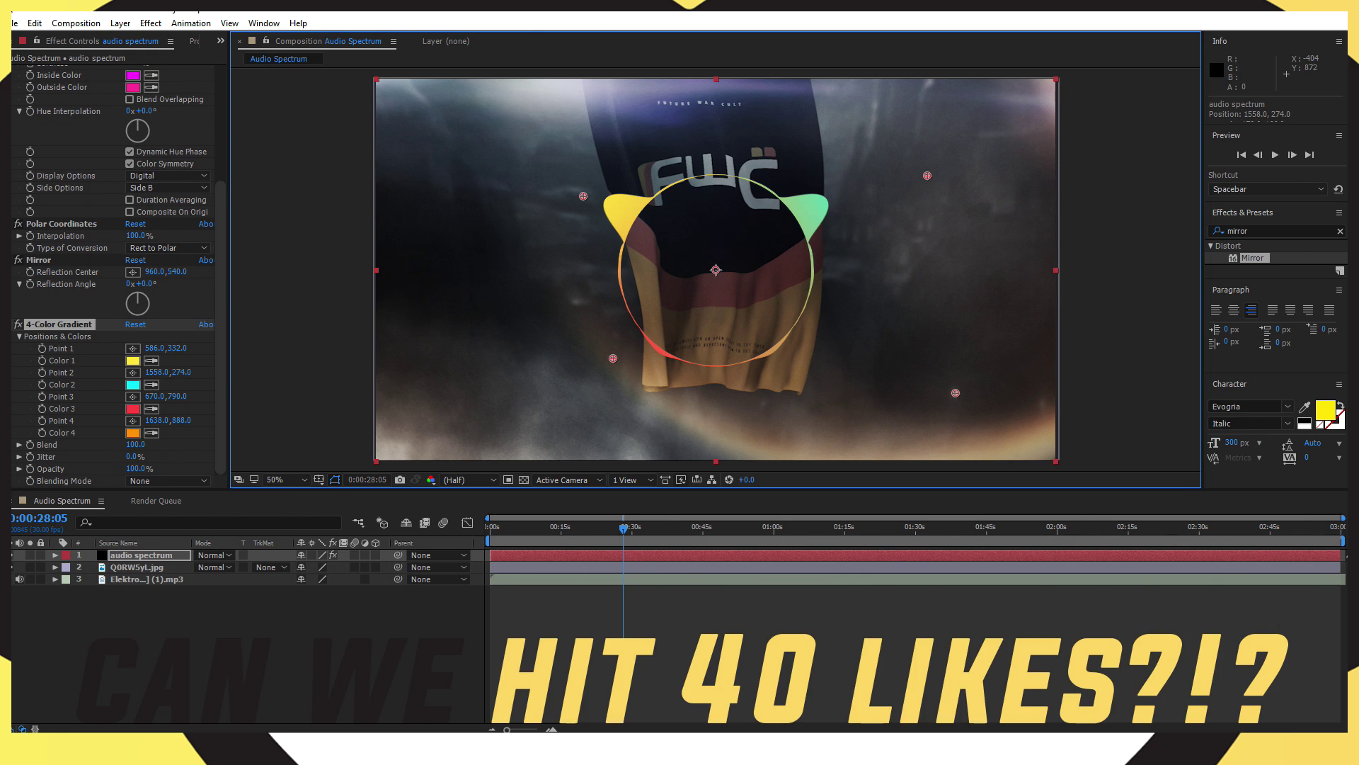
Step: Duplicate the audio spectrum layer and set the copy's frequency bands to 150, maximum height to 990, audio duration to 142 and thickness to 1.7
{"action": "left_click", "coordinate": [129, 556]}
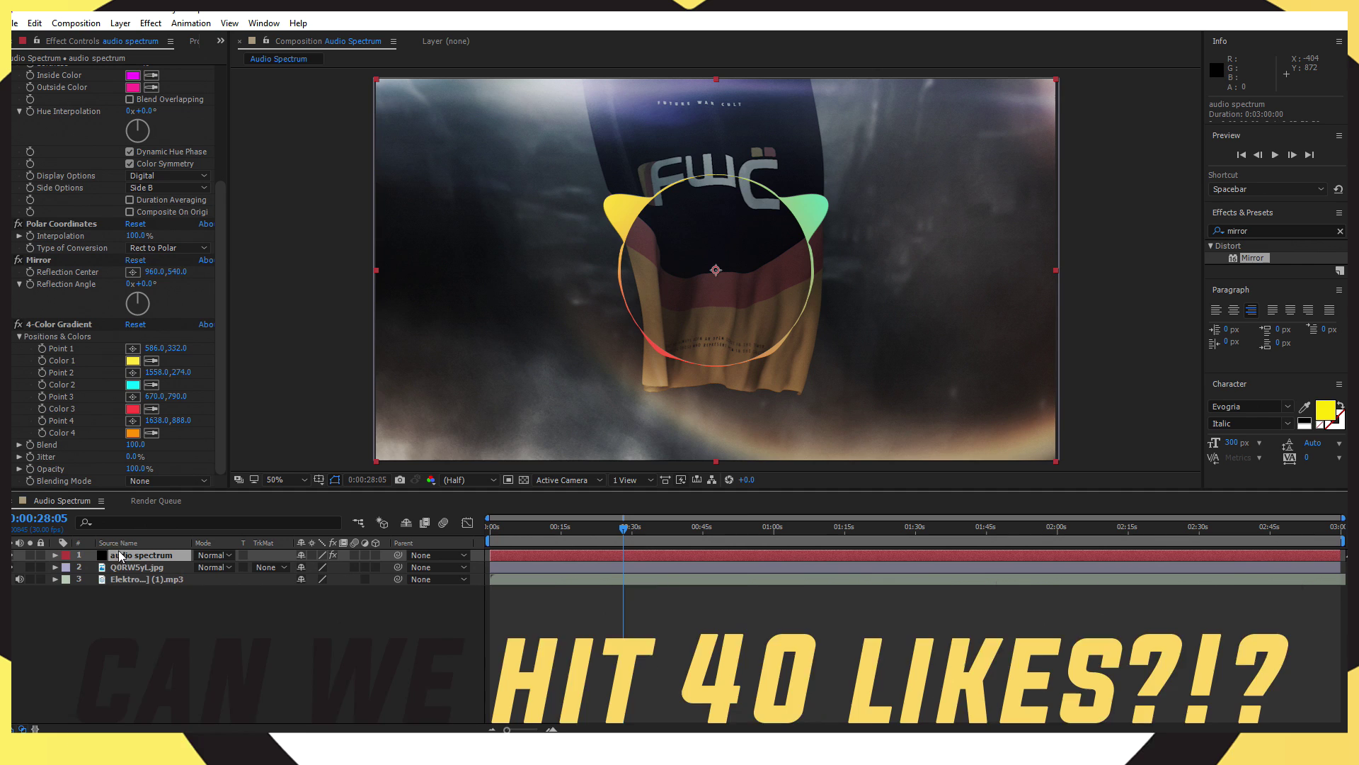
{"action": "key", "text": "ctrl+d"}
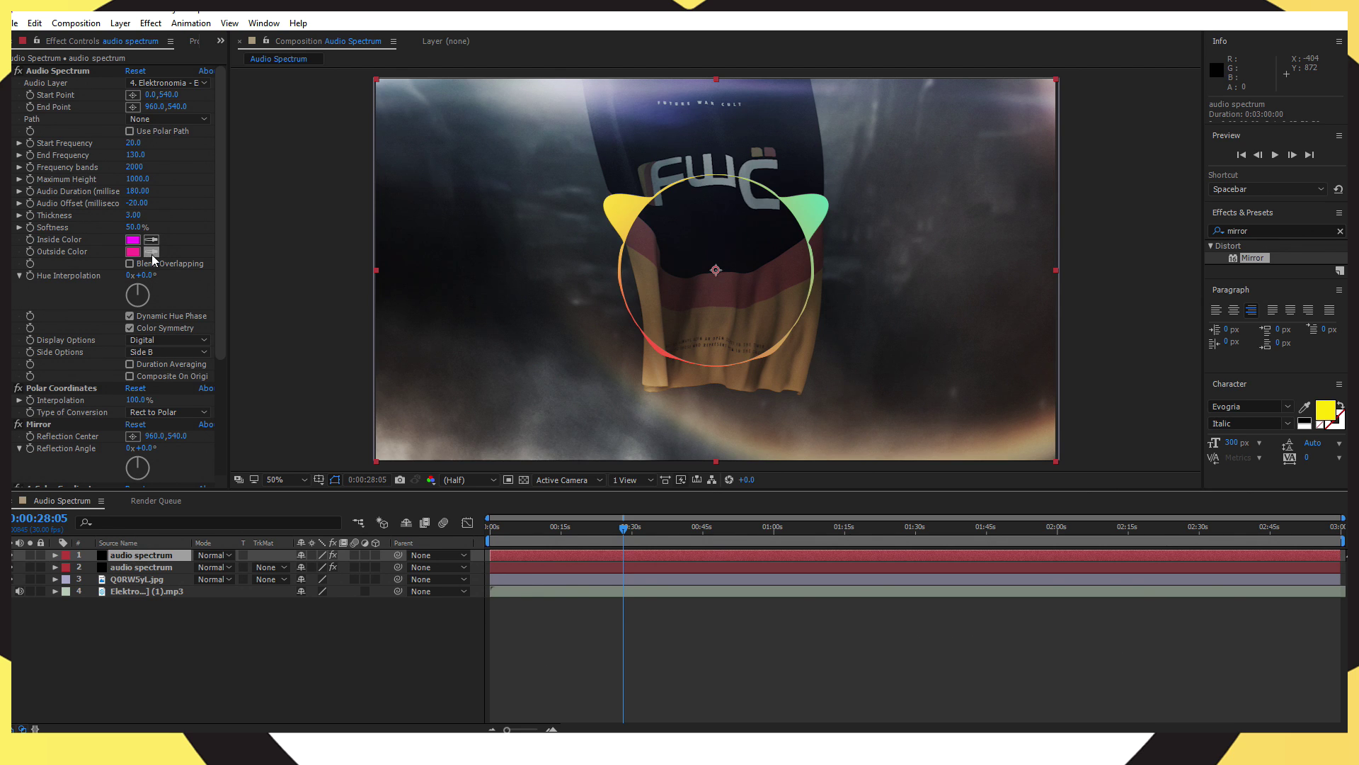
{"action": "left_click", "coordinate": [134, 167]}
{"action": "type", "text": "150"}
{"action": "key", "text": "Tab"}
{"action": "type", "text": "990"}
{"action": "key", "text": "Tab"}
{"action": "type", "text": "142"}
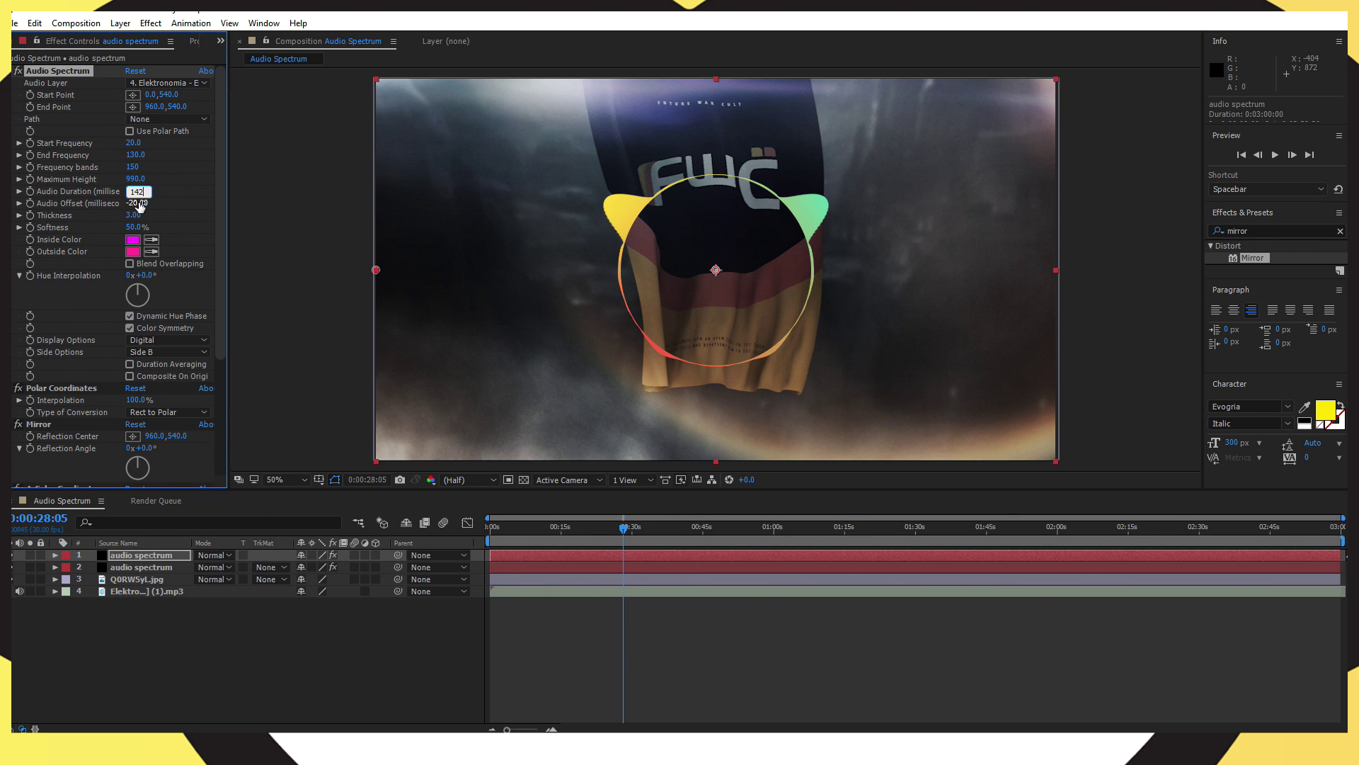
{"action": "key", "text": "Tab"}
{"action": "key", "text": "Tab"}
{"action": "type", "text": "1.7"}
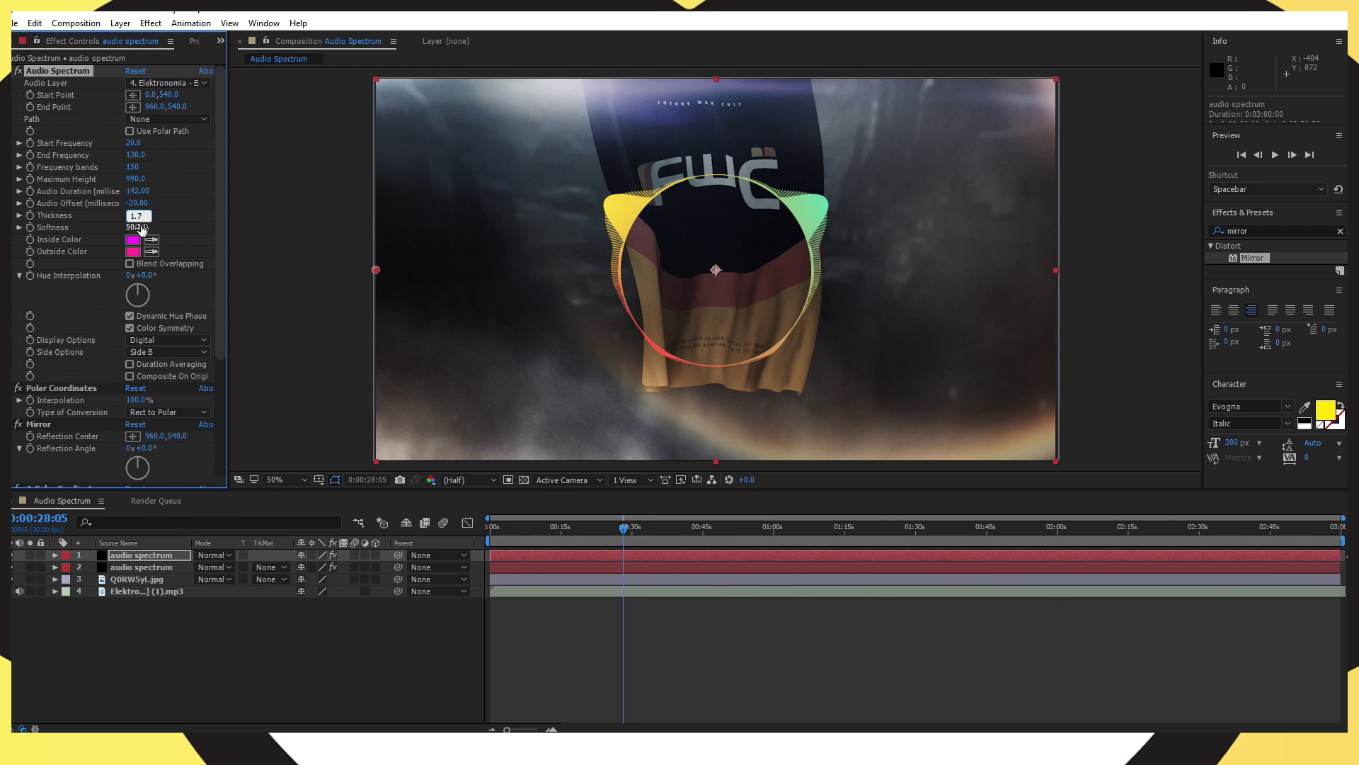
{"action": "key", "text": "Return"}
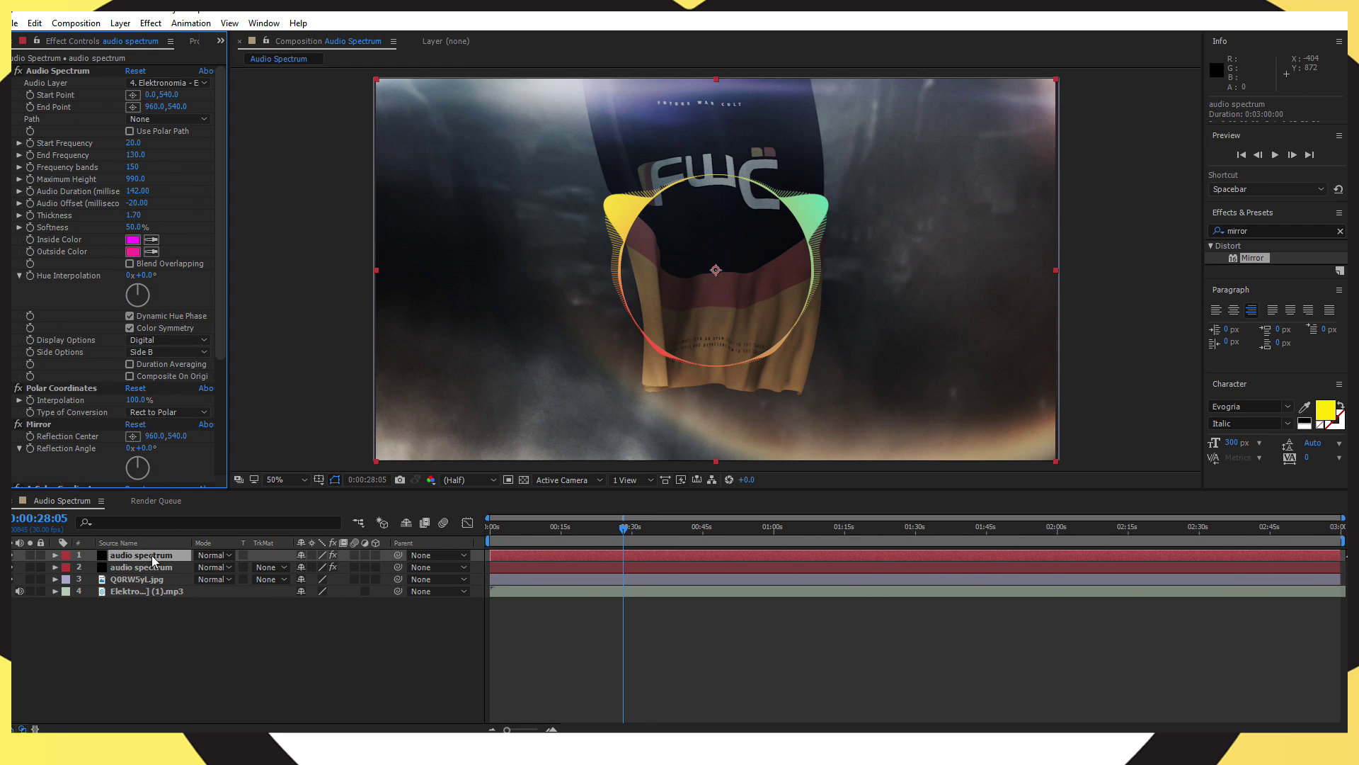
Step: Set Color 3 of the duplicated spectrum's 4-Color Gradient to mint green
{"action": "scroll", "coordinate": [220, 352], "scroll_direction": "down", "scroll_amount": 1}
{"action": "scroll", "coordinate": [220, 352], "scroll_direction": "down", "scroll_amount": 5}
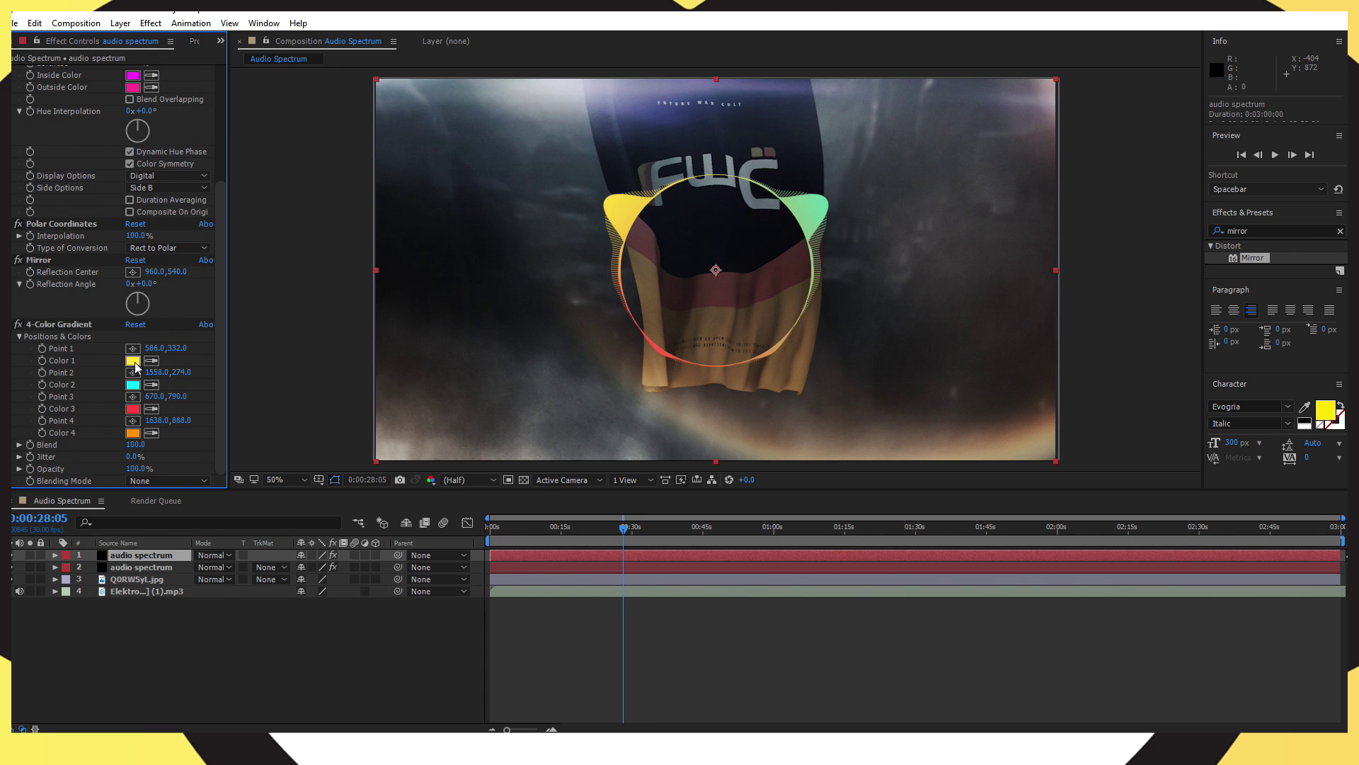
{"action": "left_click", "coordinate": [132, 408]}
{"action": "left_click", "coordinate": [662, 356]}
{"action": "left_click", "coordinate": [778, 262]}
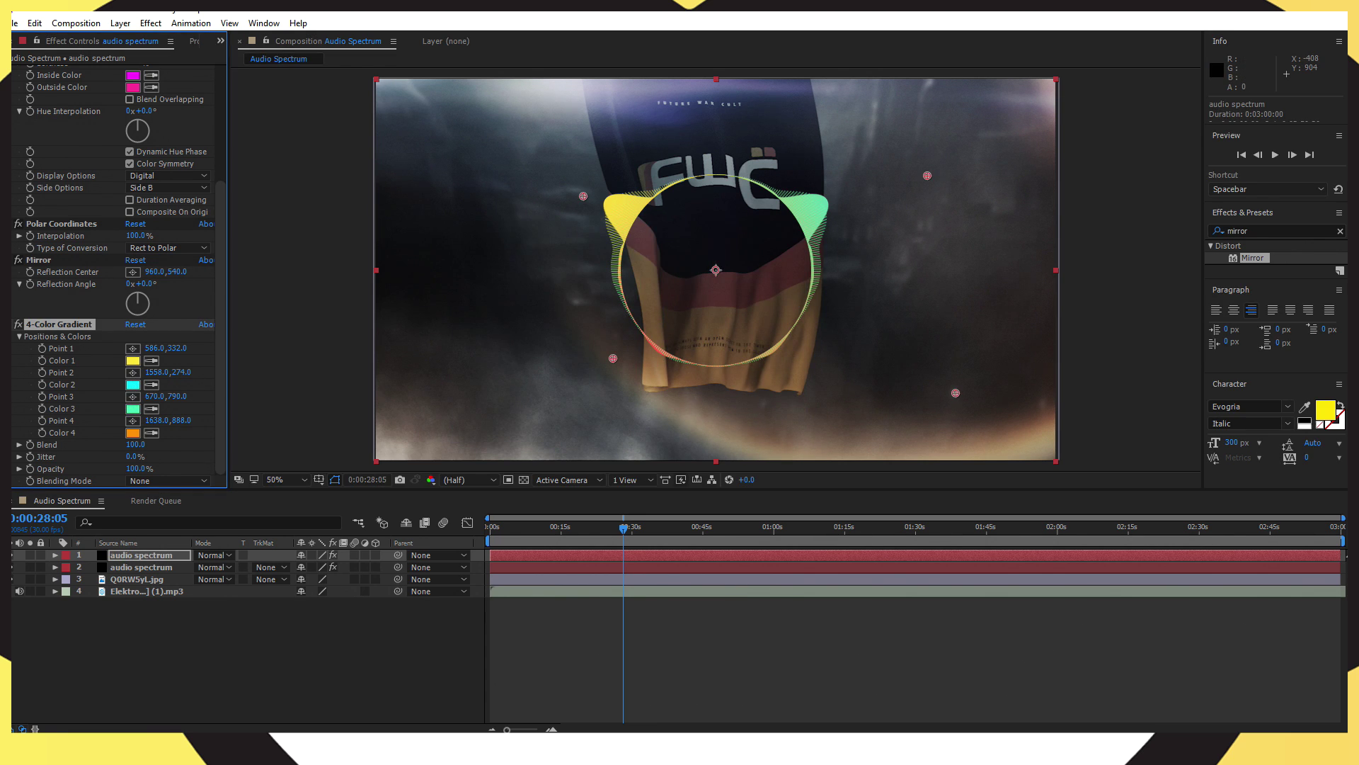
Step: Apply the CC Light Burst 2.5 effect to the duplicated spectrum layer and set its Intensity to 400
{"action": "key", "text": "ctrl+5"}
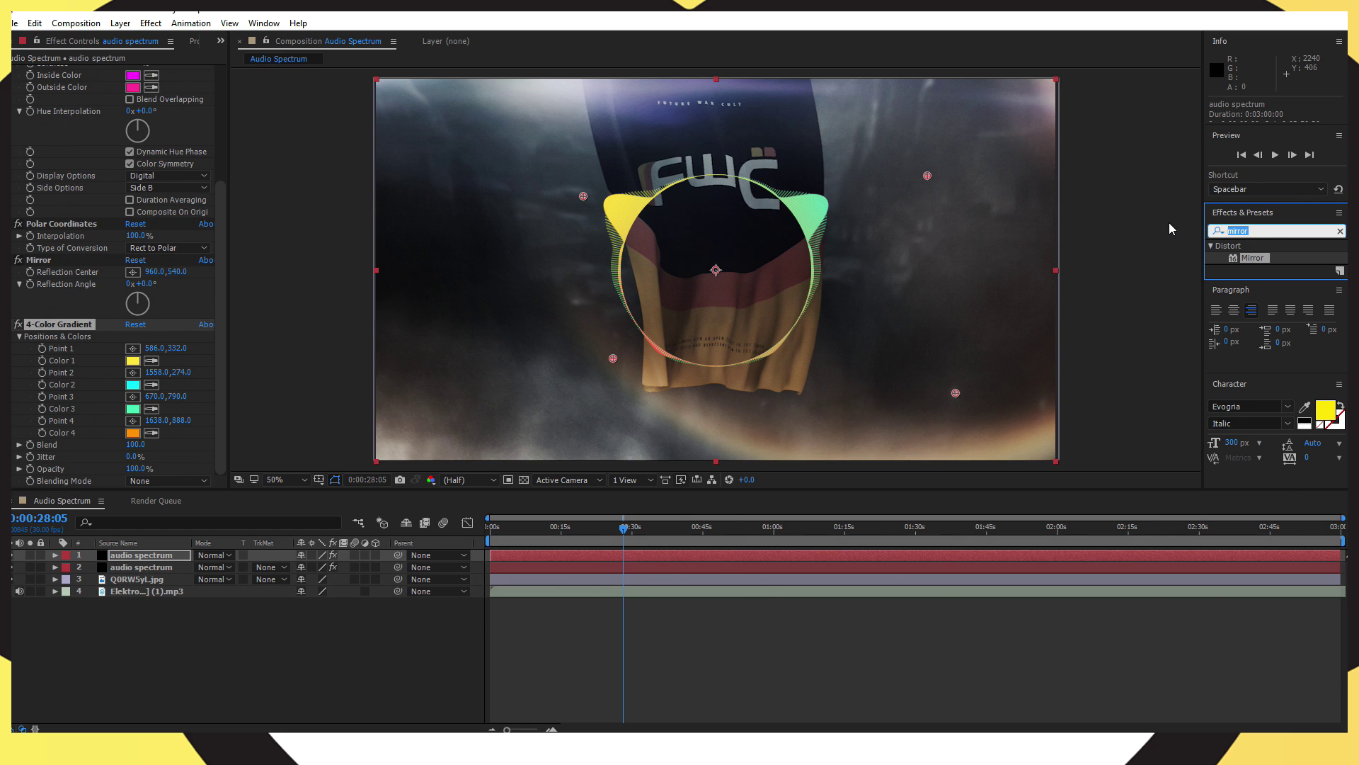
{"action": "type", "text": "cc light"}
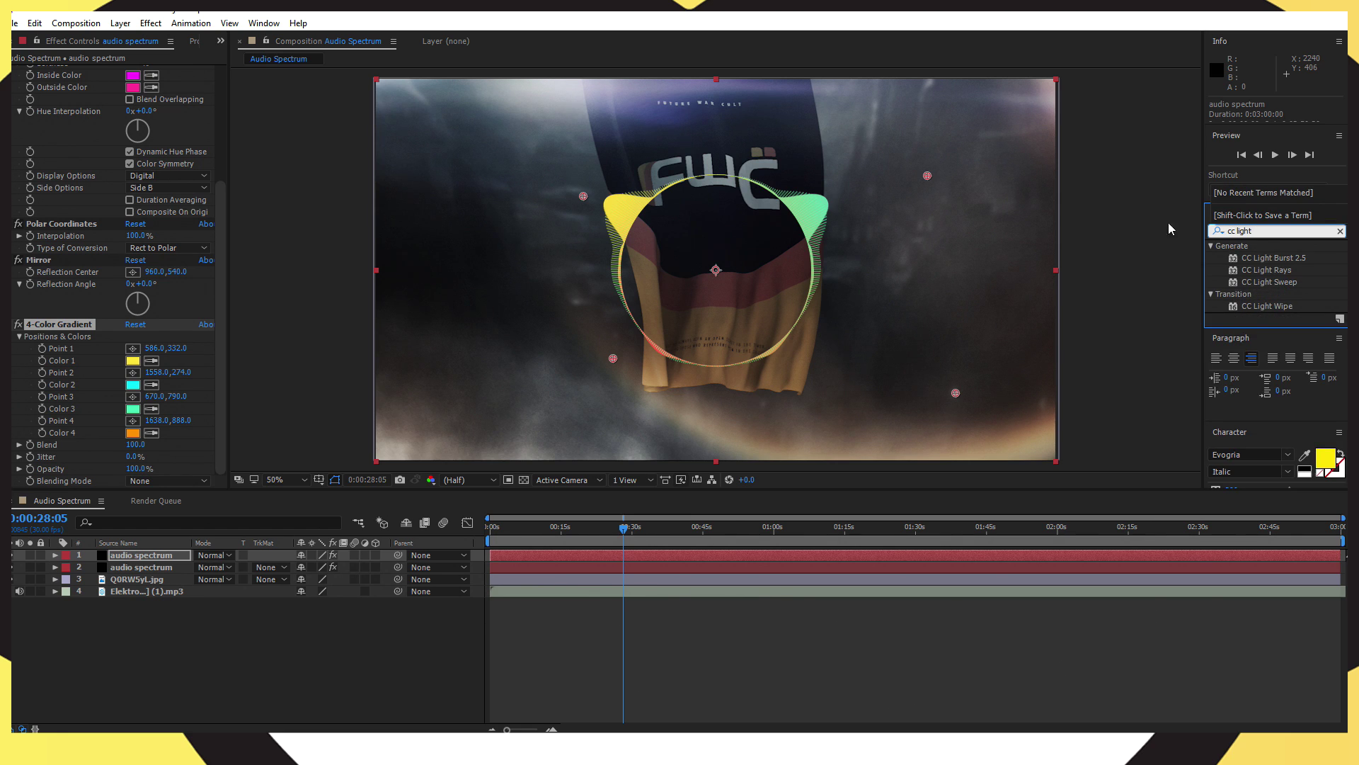
{"action": "key", "text": "Return"}
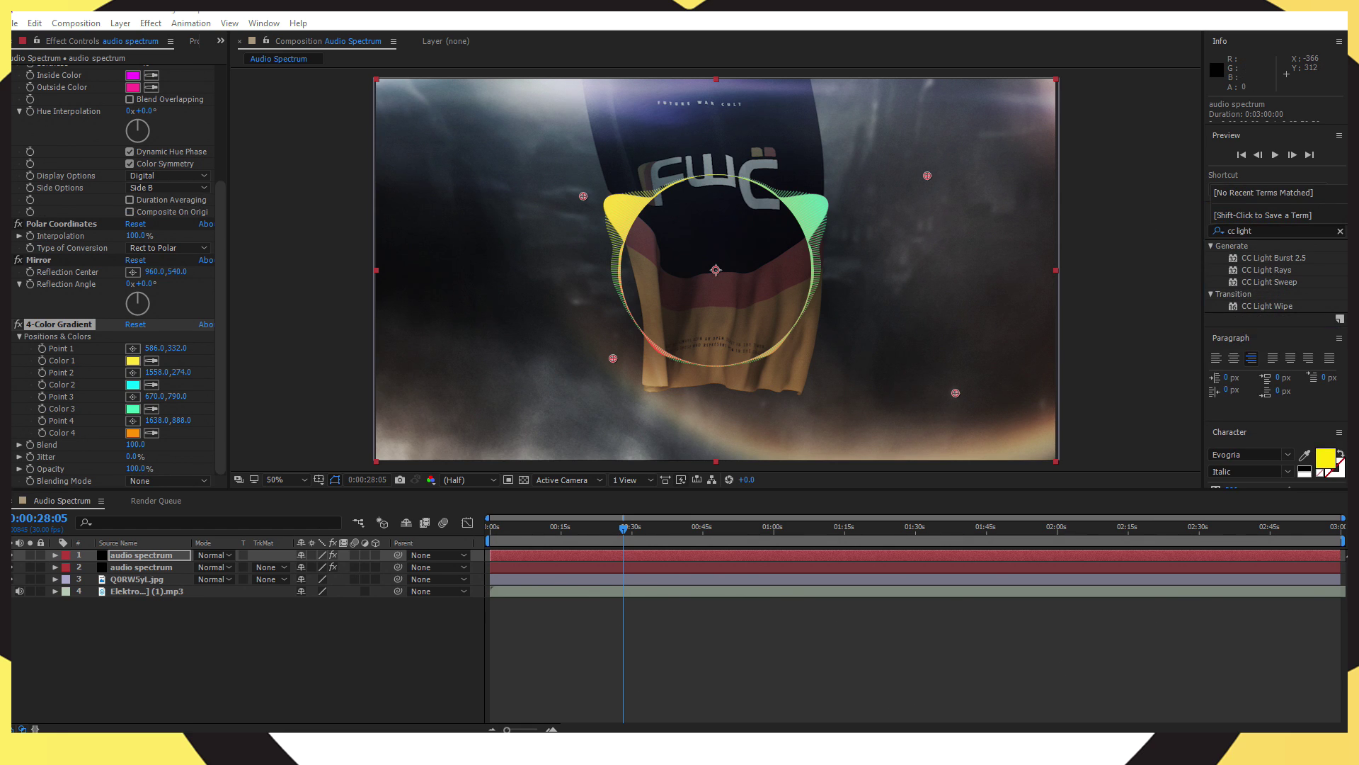
{"action": "left_click", "coordinate": [1278, 261]}
{"action": "left_click_drag", "start_coordinate": [1277, 259], "coordinate": [140, 558]}
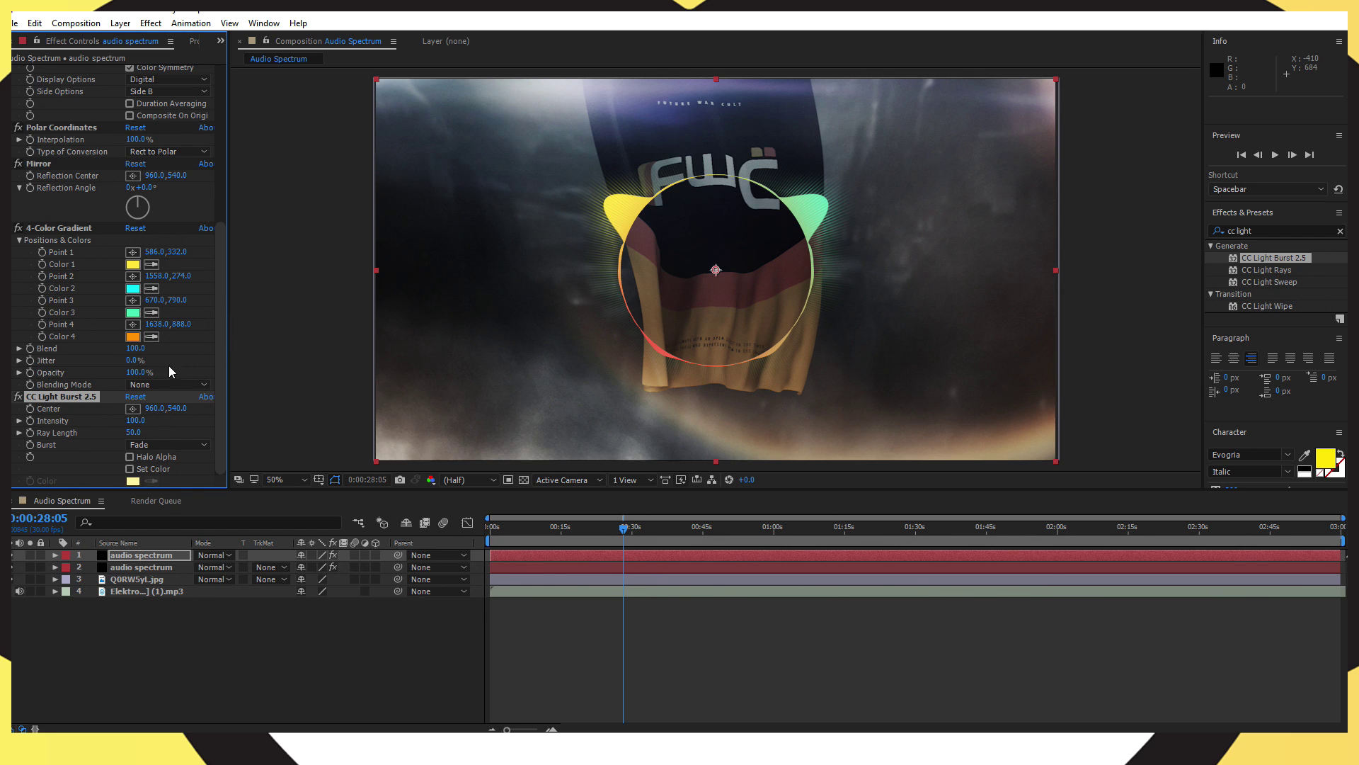
{"action": "left_click", "coordinate": [141, 421]}
{"action": "type", "text": "400"}
{"action": "key", "text": "Return"}
{"action": "left_click", "coordinate": [334, 710]}
Step: Find the Stylize Glow effect and apply it to the topmost audio spectrum layer
{"action": "left_click", "coordinate": [1296, 230]}
{"action": "type", "text": "gloew"}
{"action": "key", "text": "BackSpace"}
{"action": "key", "text": "BackSpace"}
{"action": "type", "text": "w"}
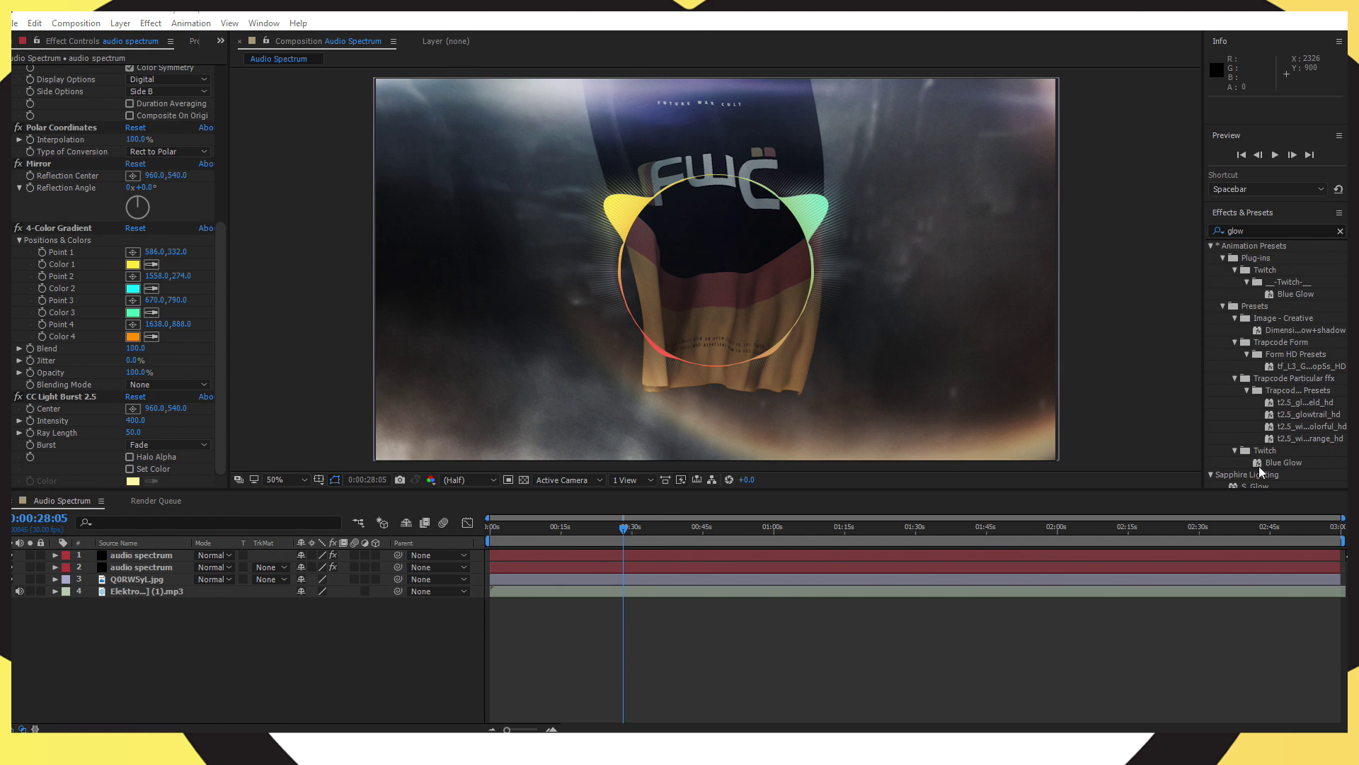
{"action": "scroll", "coordinate": [1260, 439], "scroll_direction": "down", "scroll_amount": 5}
{"action": "left_click_drag", "start_coordinate": [1264, 414], "coordinate": [161, 558]}
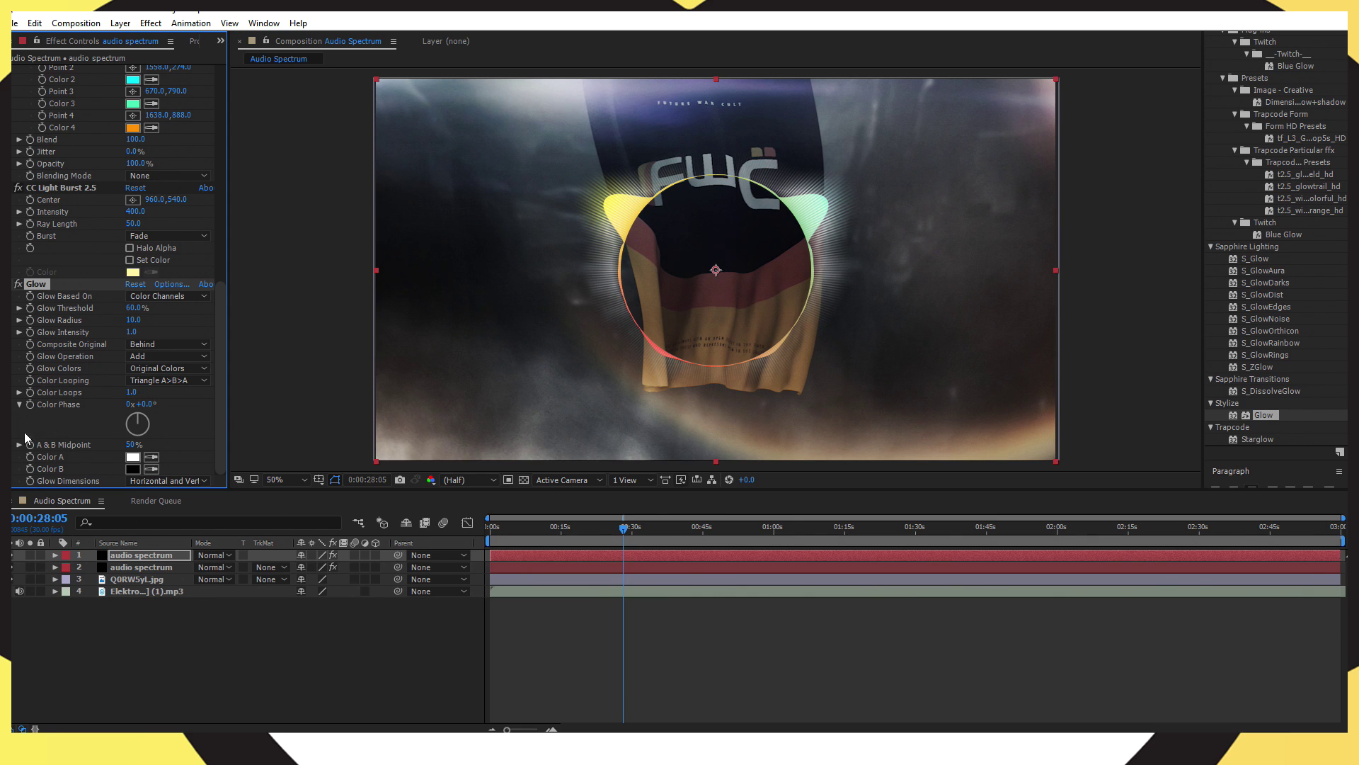
Step: Duplicate the glowing spectrum layer and remove Mirror, CC Light Burst 2.5 and Glow from the new copy
{"action": "left_click", "coordinate": [137, 559]}
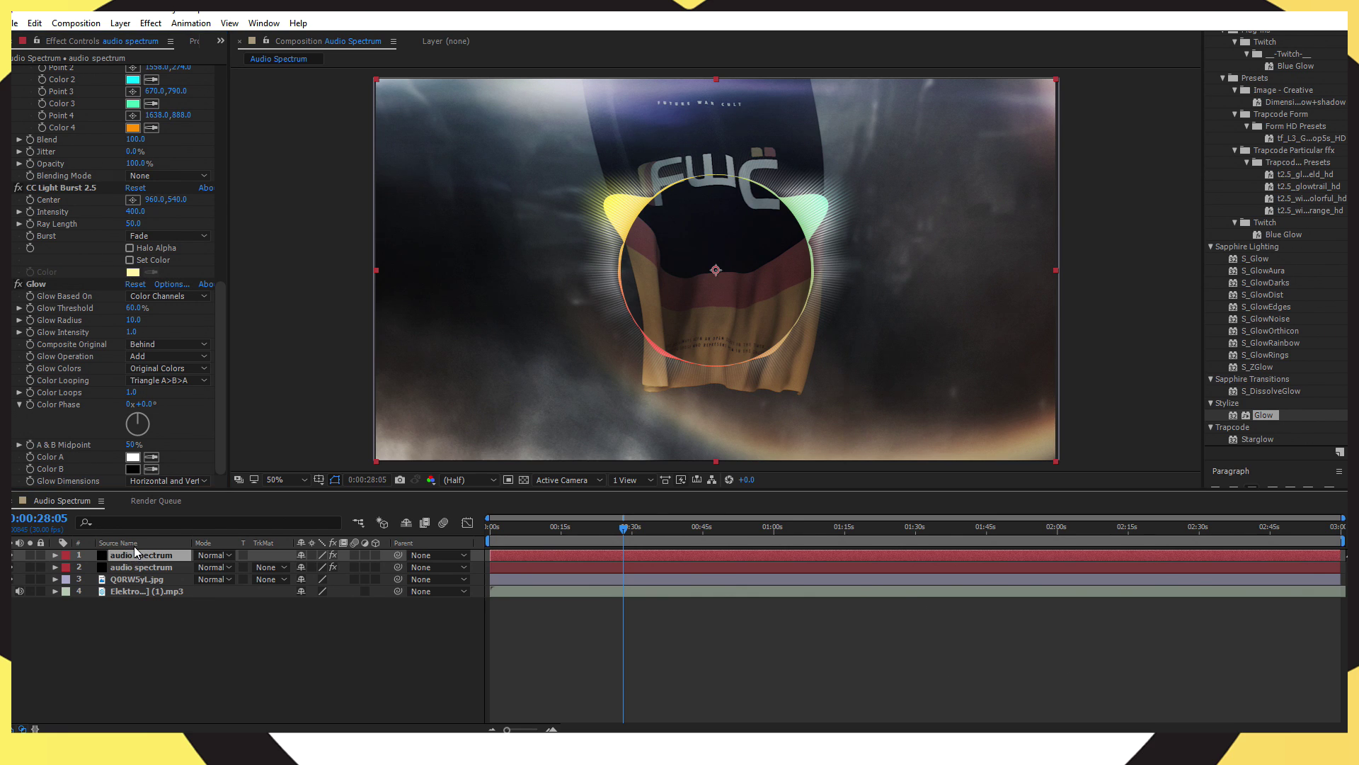
{"action": "key", "text": "ctrl+d"}
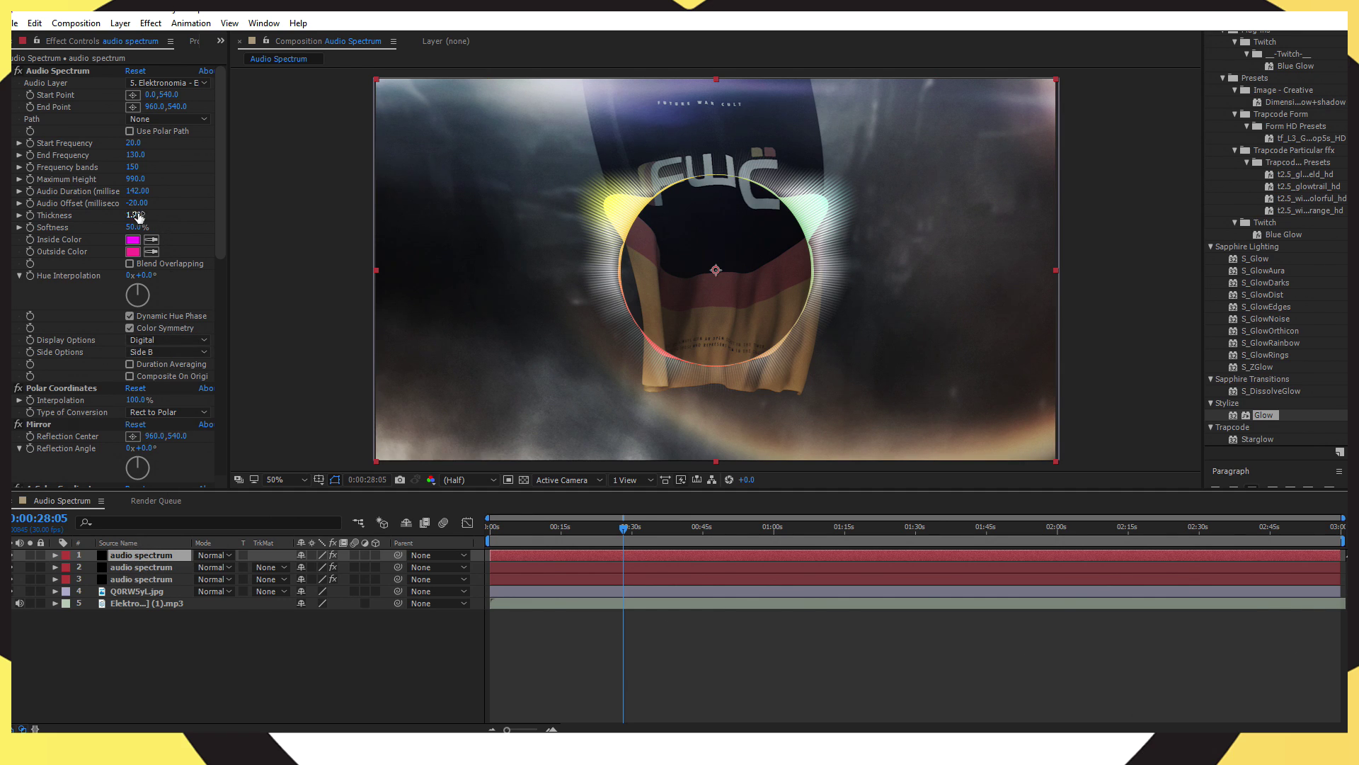
{"action": "scroll", "coordinate": [75, 392], "scroll_direction": "down", "scroll_amount": 3}
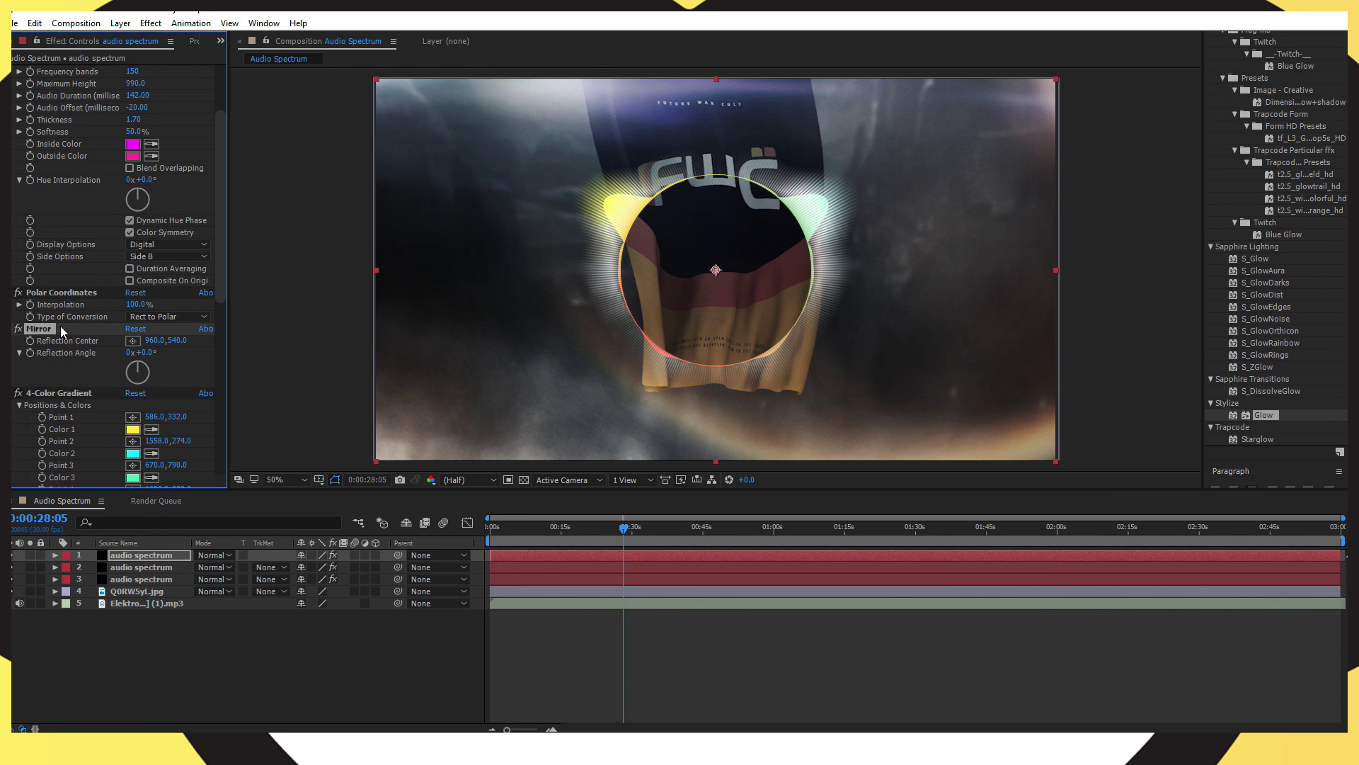
{"action": "scroll", "coordinate": [71, 354], "scroll_direction": "down", "scroll_amount": 7}
{"action": "scroll", "coordinate": [71, 356], "scroll_direction": "up", "scroll_amount": 10}
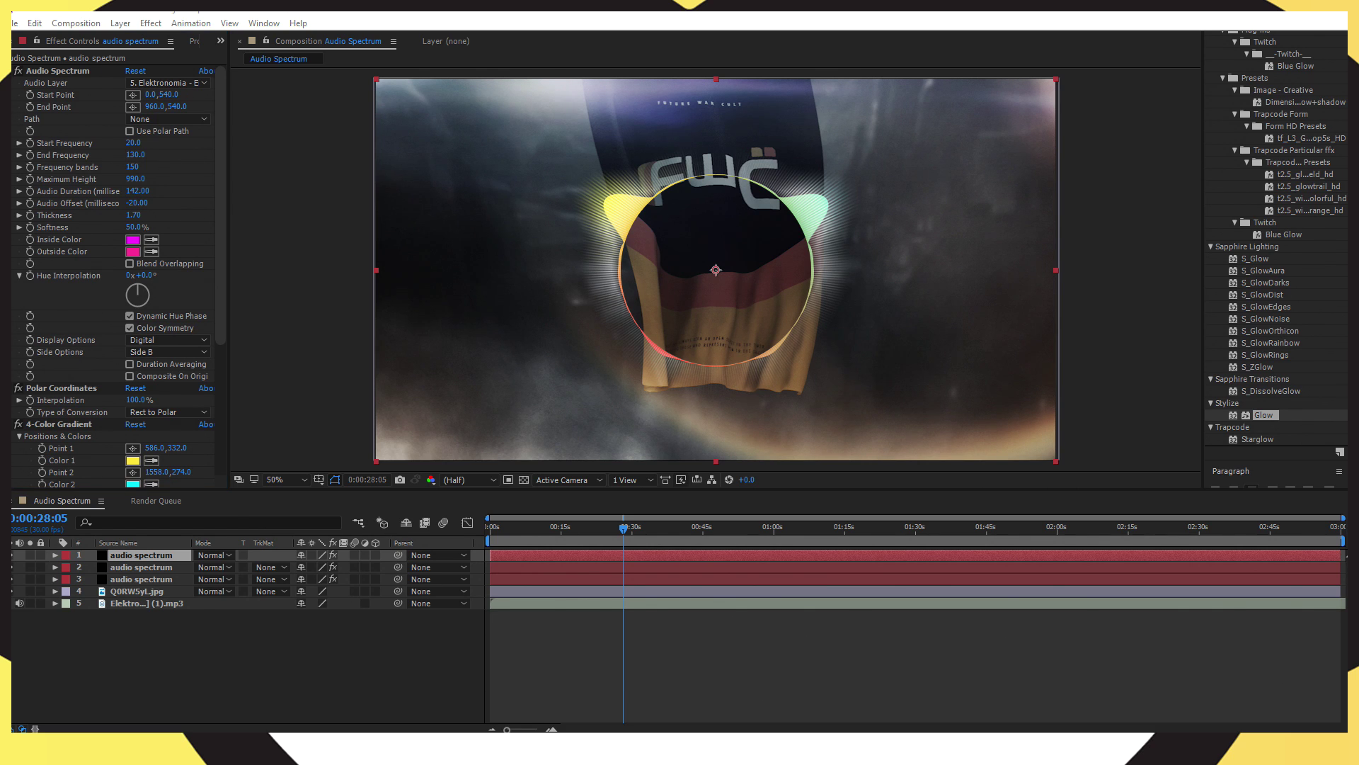
{"action": "scroll", "coordinate": [83, 425], "scroll_direction": "down", "scroll_amount": 5}
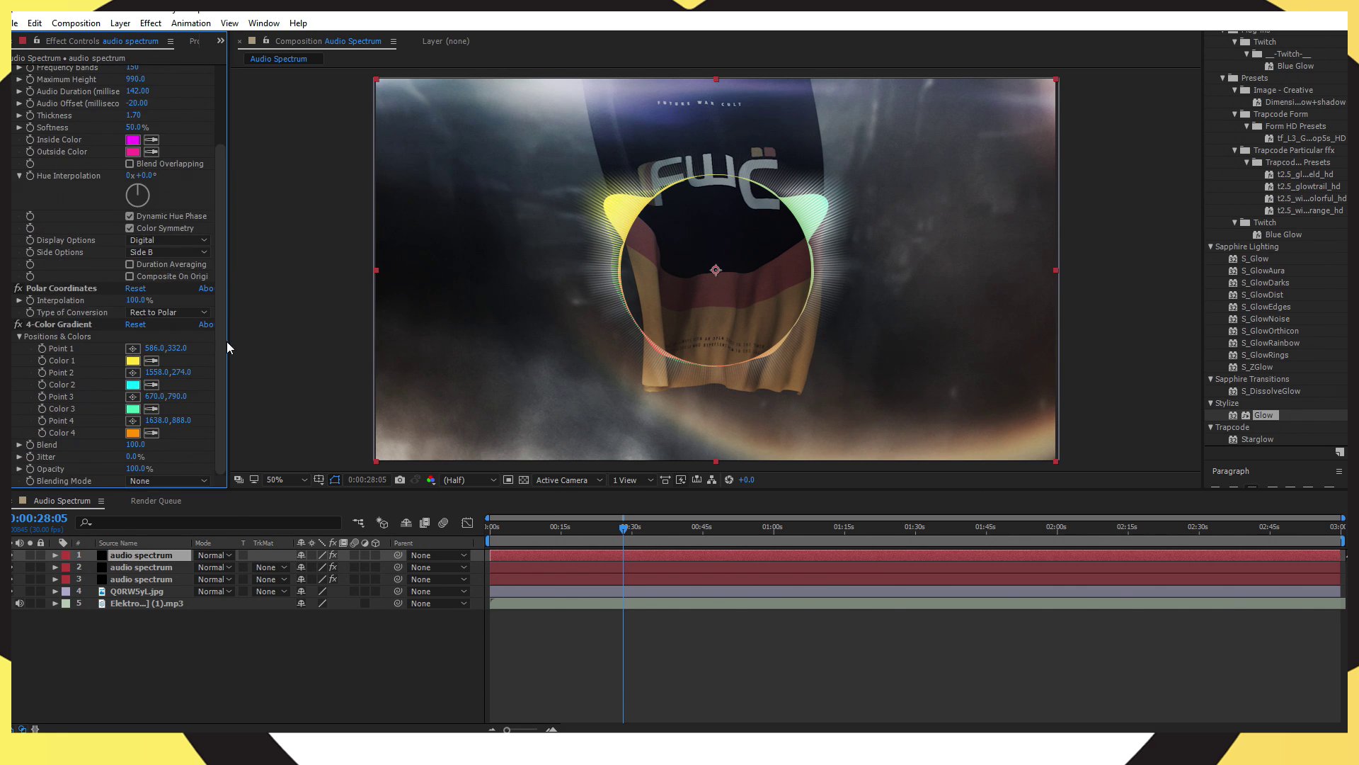
{"action": "scroll", "coordinate": [177, 212], "scroll_direction": "up", "scroll_amount": 5}
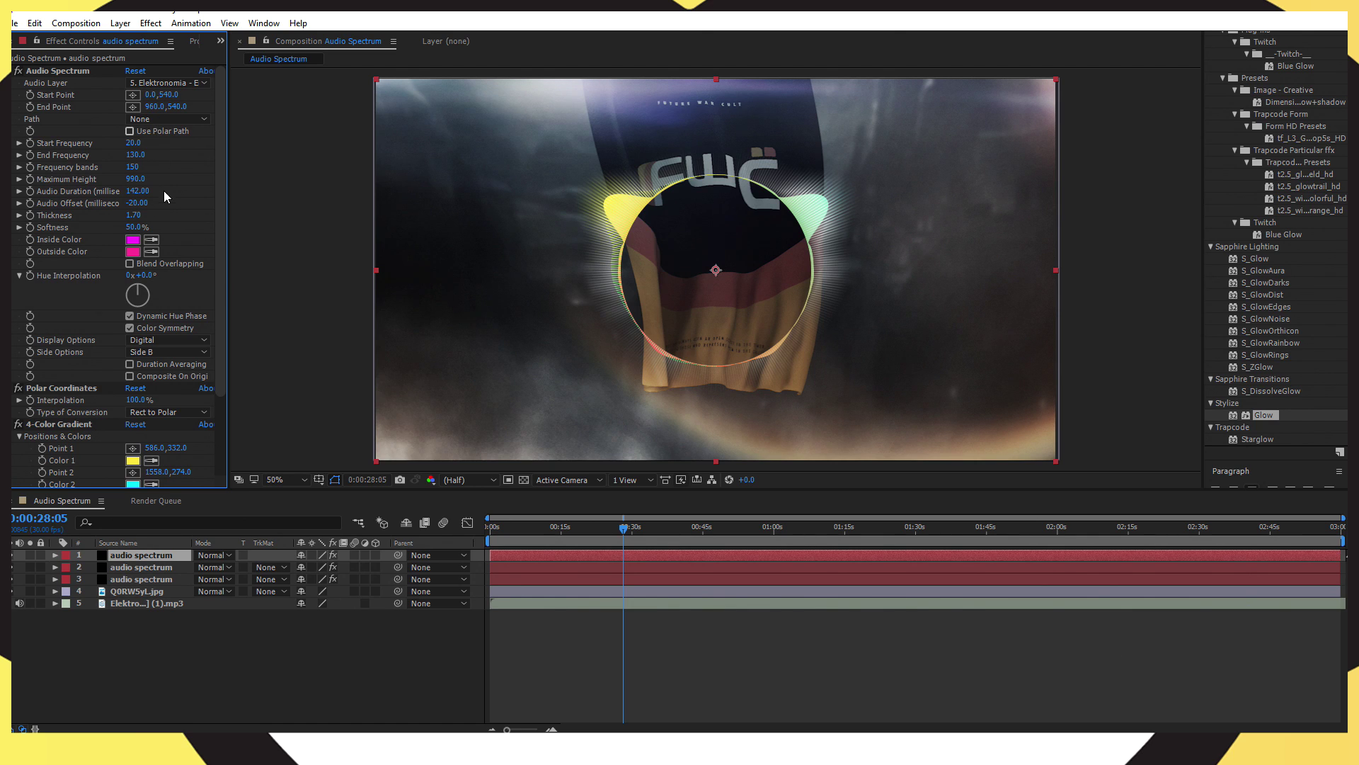
Step: Set the new copy's spectrum display to Analog dots with a thickness of 6.5
{"action": "left_click", "coordinate": [168, 341]}
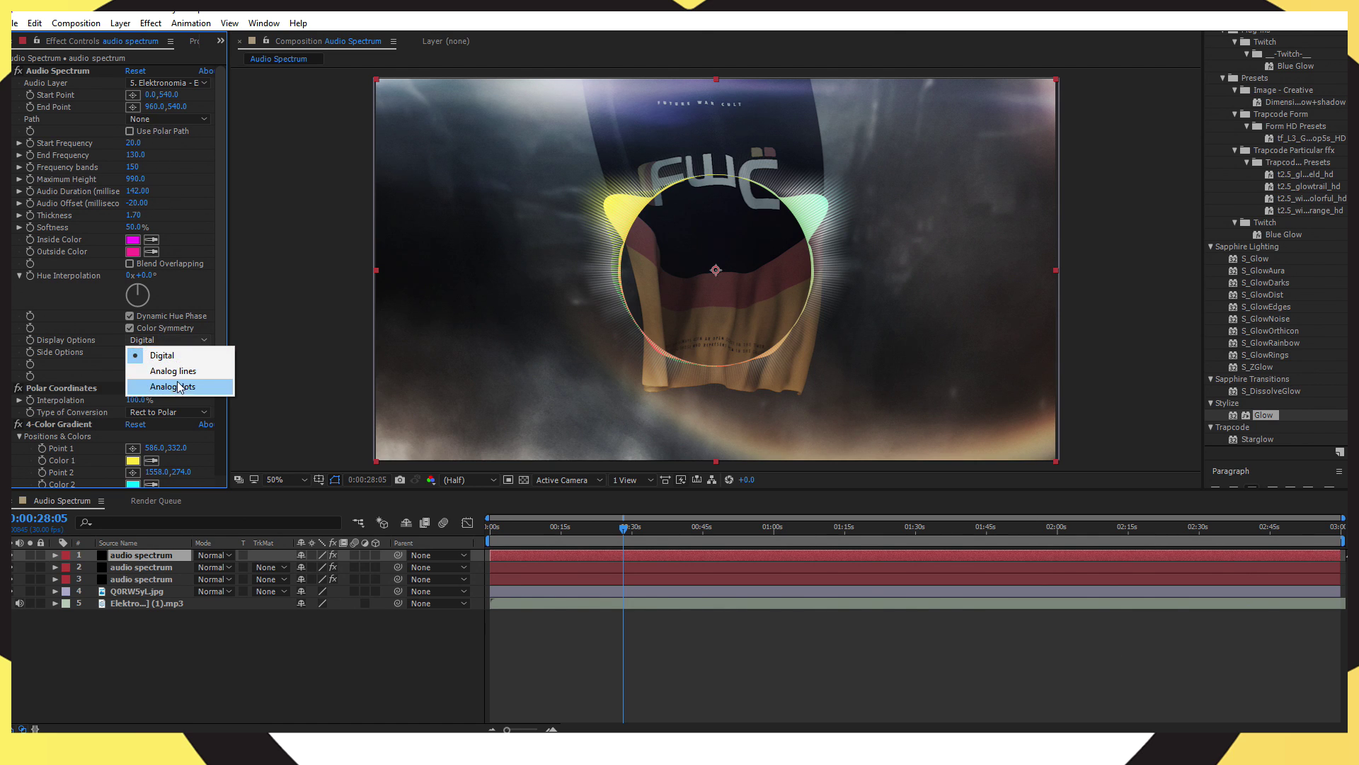
{"action": "left_click", "coordinate": [175, 387]}
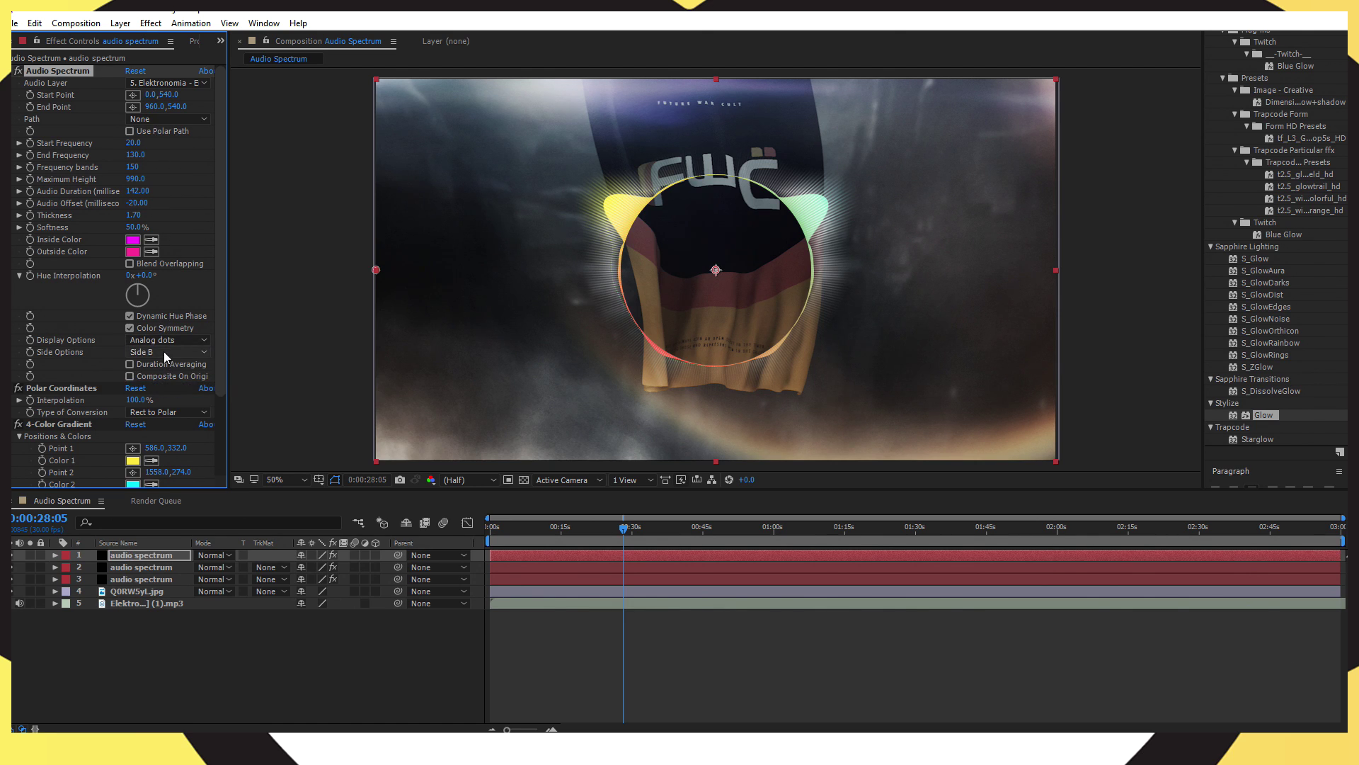
{"action": "left_click", "coordinate": [139, 216]}
{"action": "type", "text": "6.5"}
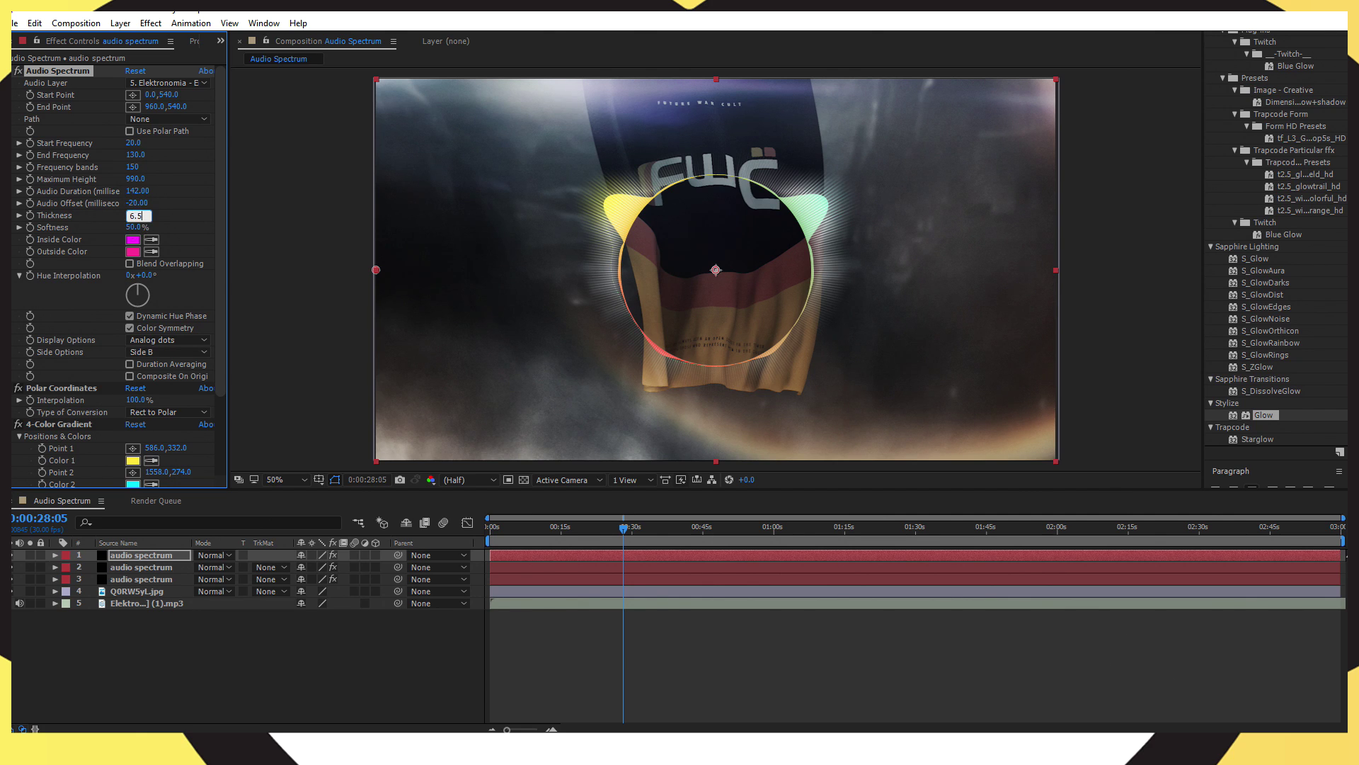
{"action": "key", "text": "Return"}
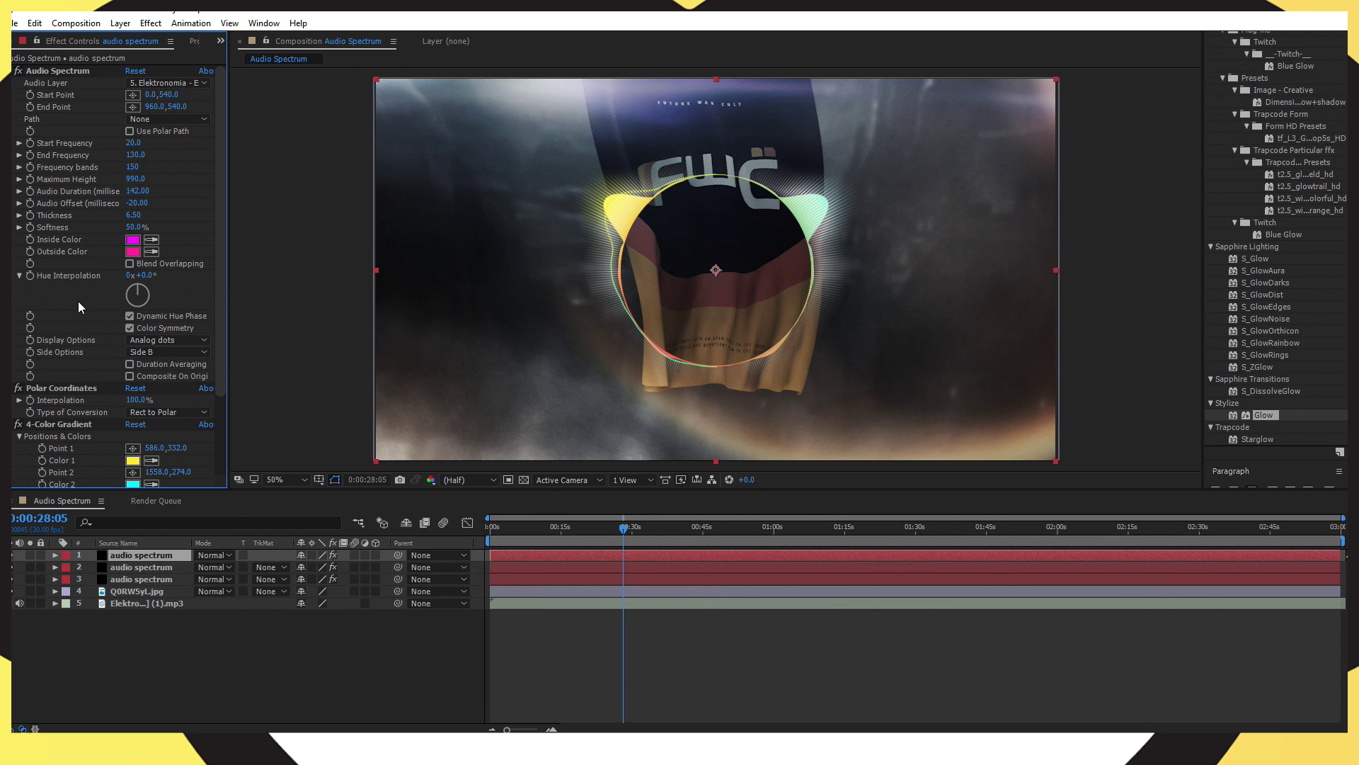
Step: Change the new copy's gradient colors, making Color 1 a stronger yellow and Color 3 dark blue
{"action": "left_click_drag", "start_coordinate": [219, 274], "coordinate": [219, 380]}
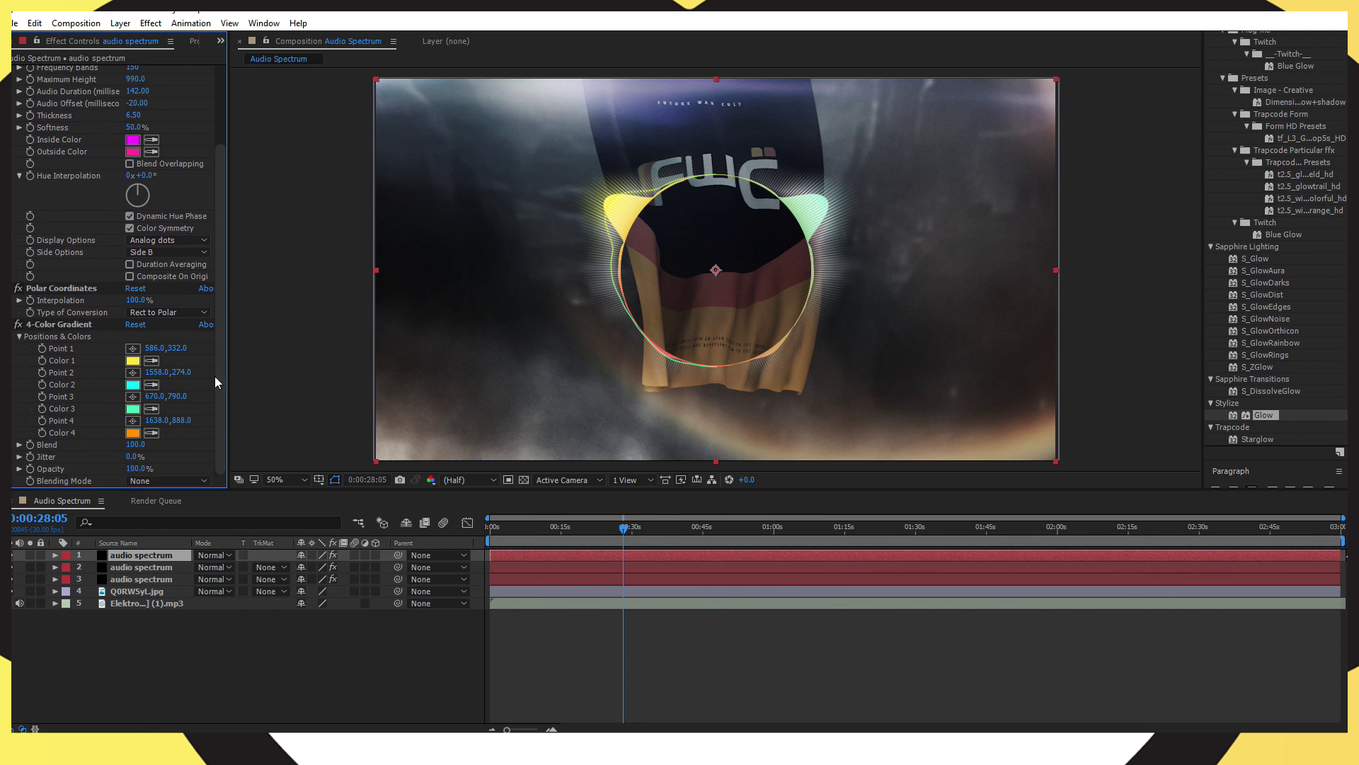
{"action": "left_click", "coordinate": [132, 361]}
{"action": "key", "text": "Escape"}
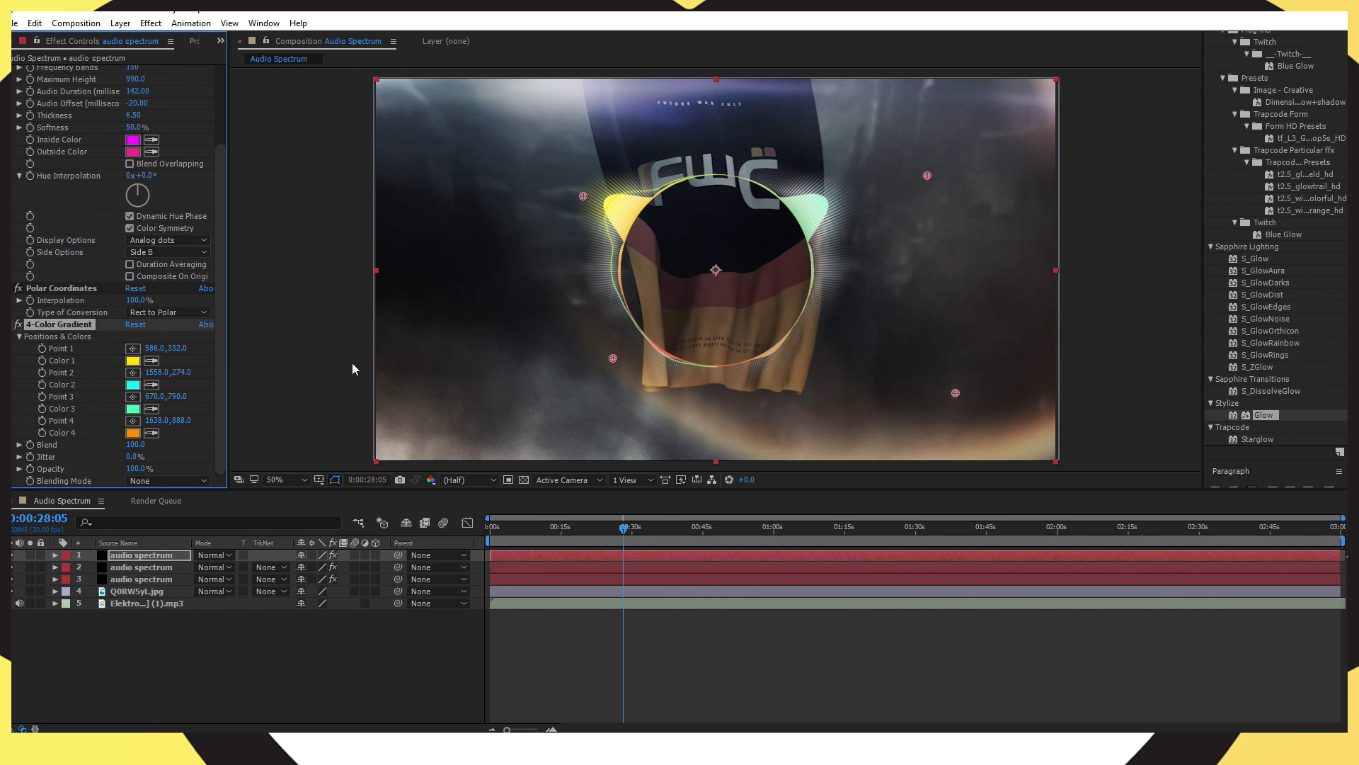
{"action": "left_click", "coordinate": [132, 408]}
{"action": "left_click_drag", "start_coordinate": [660, 353], "coordinate": [646, 321]}
{"action": "key", "text": "Return"}
{"action": "left_click", "coordinate": [141, 567]}
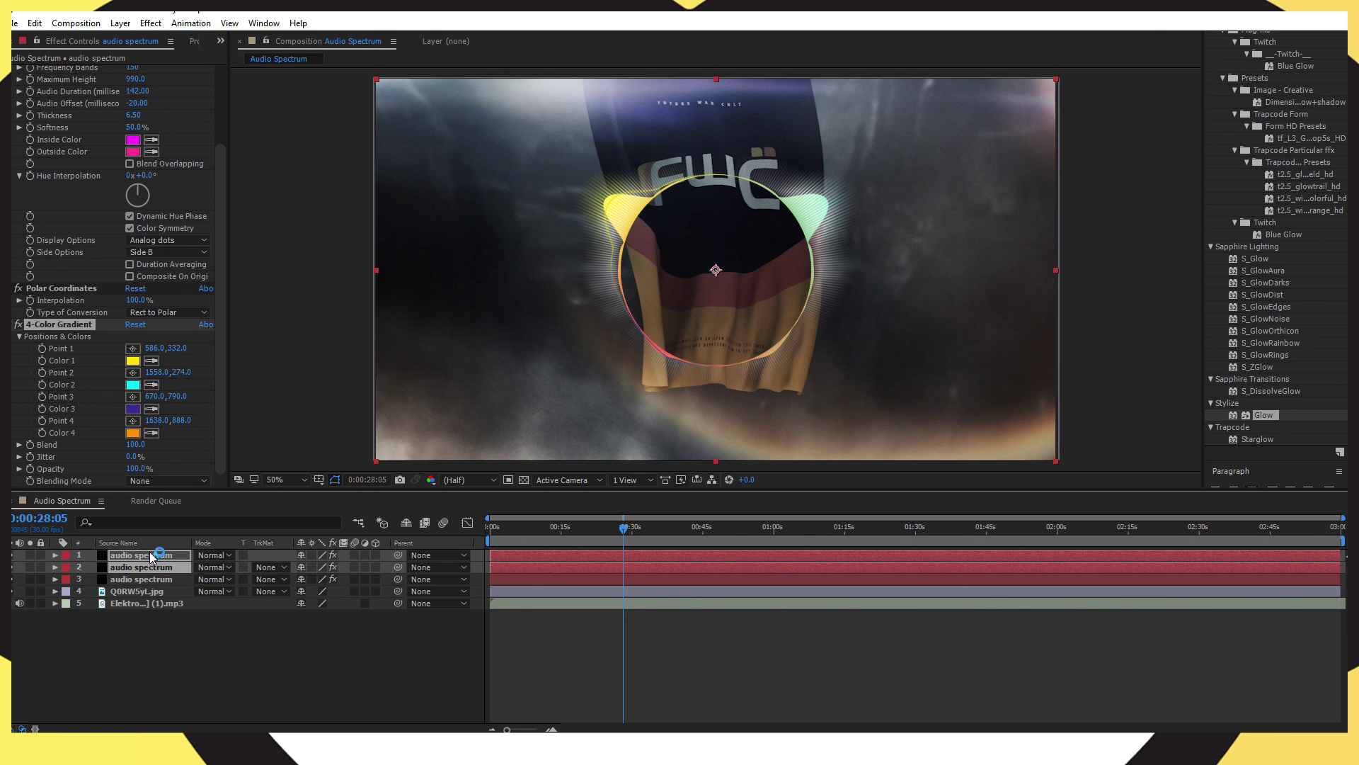
{"action": "left_click", "coordinate": [145, 579], "text": "shift"}
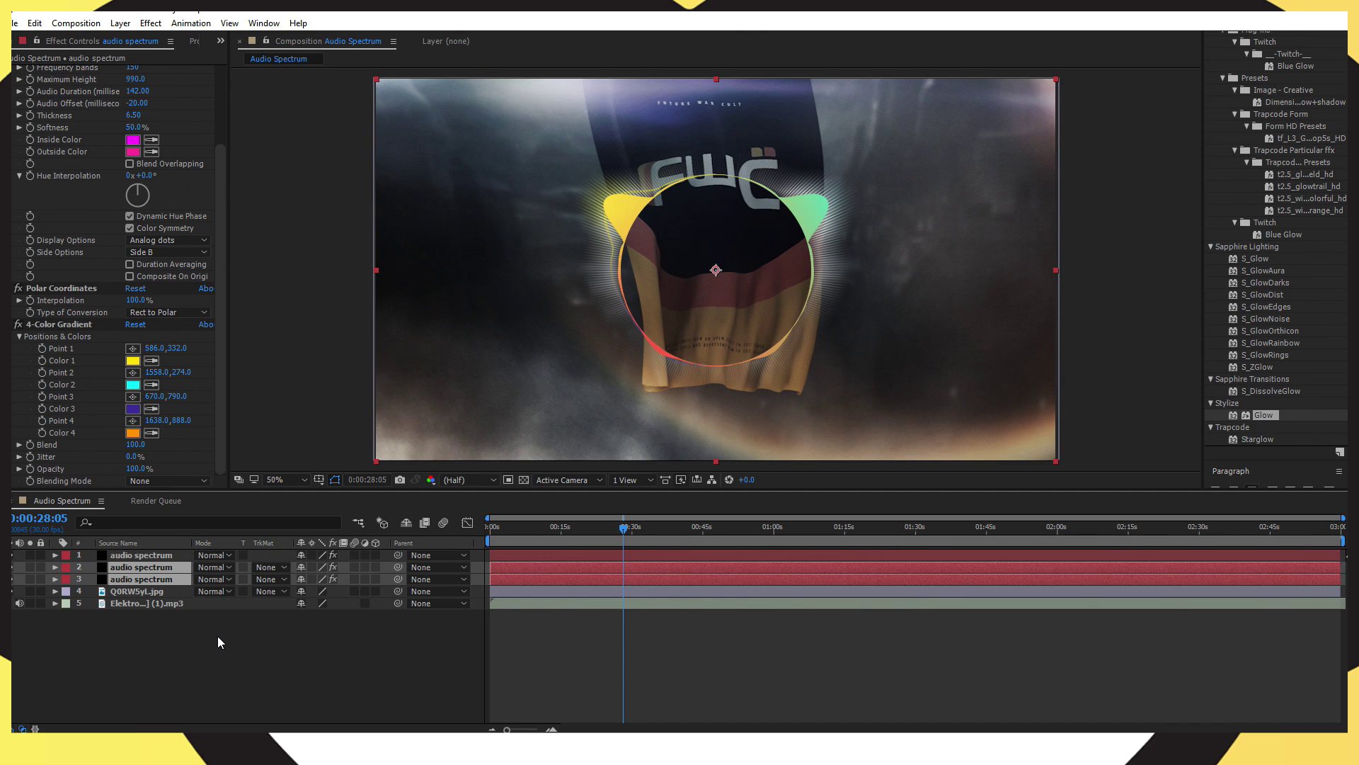
{"action": "left_click", "coordinate": [200, 671]}
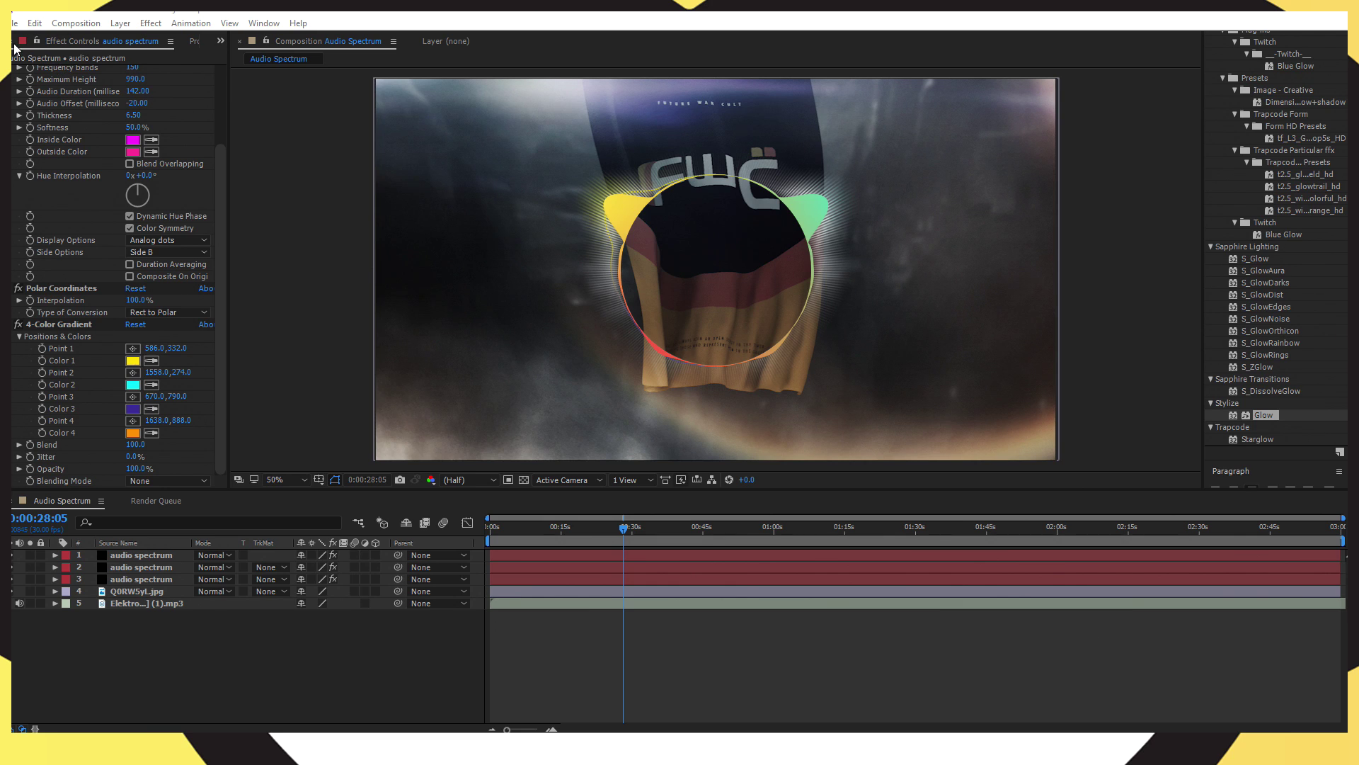
Step: Add the bounce-to-the-beat.png logo from the project files as the topmost layer of the composition
{"action": "left_click", "coordinate": [194, 41]}
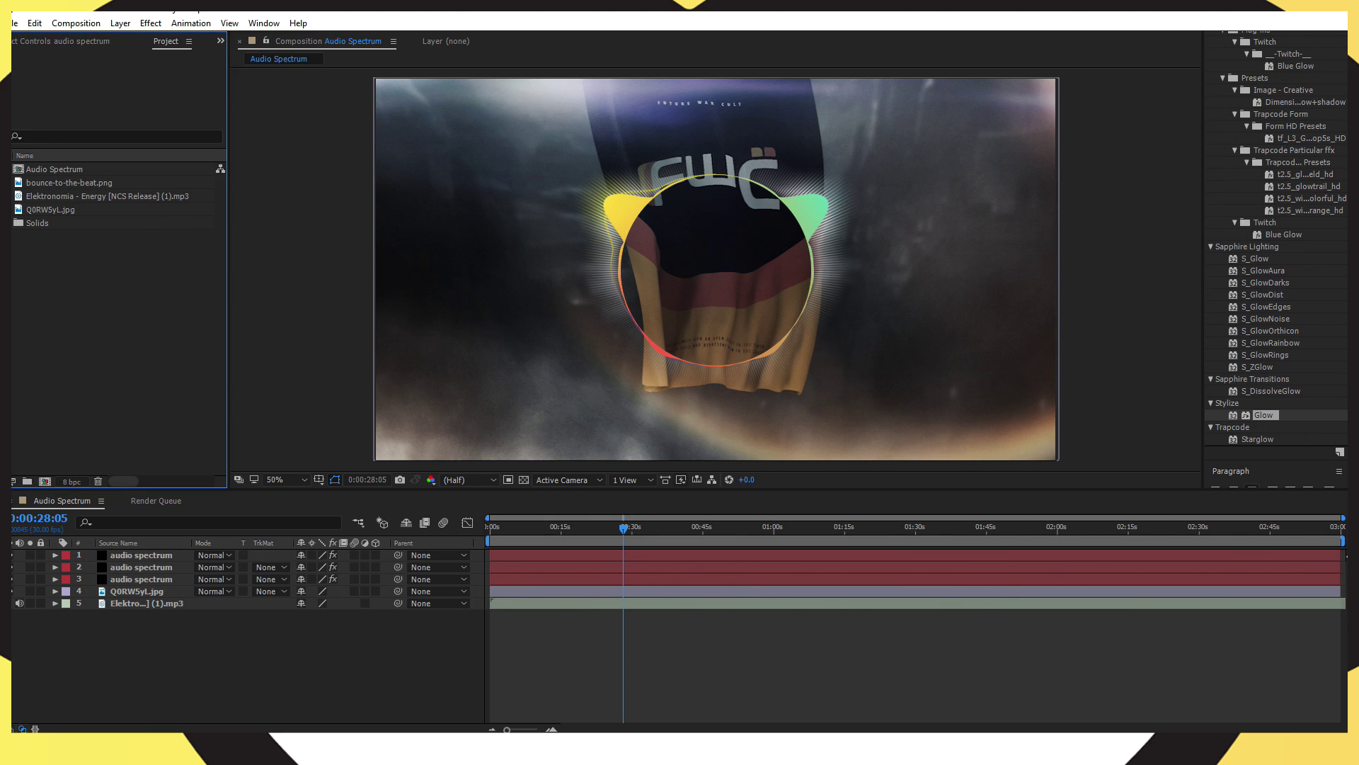
{"action": "left_click", "coordinate": [54, 209]}
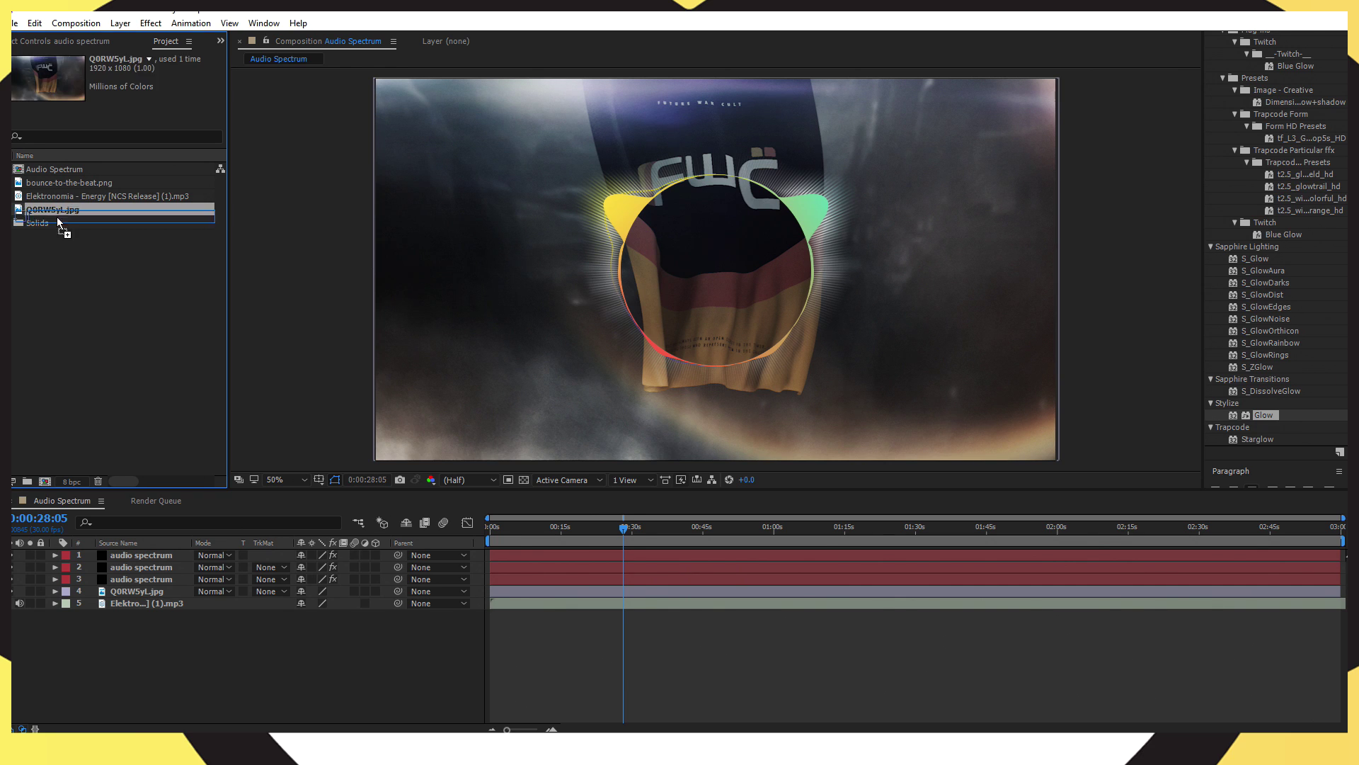
{"action": "left_click_drag", "start_coordinate": [60, 183], "coordinate": [115, 557]}
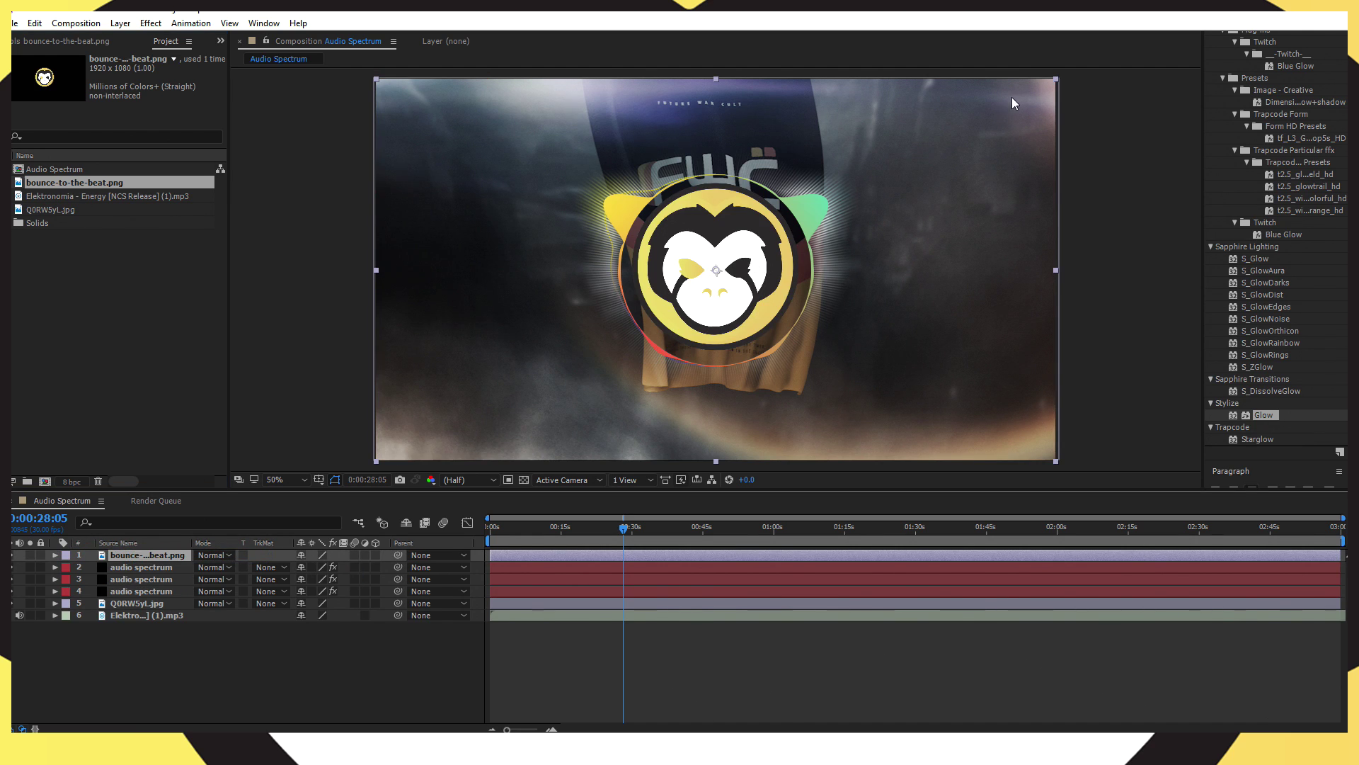
Step: Enlarge the logo layer proportionally so that the round emblem fills the spectrum ring
{"action": "left_click", "coordinate": [1060, 466]}
{"action": "left_click", "coordinate": [929, 380]}
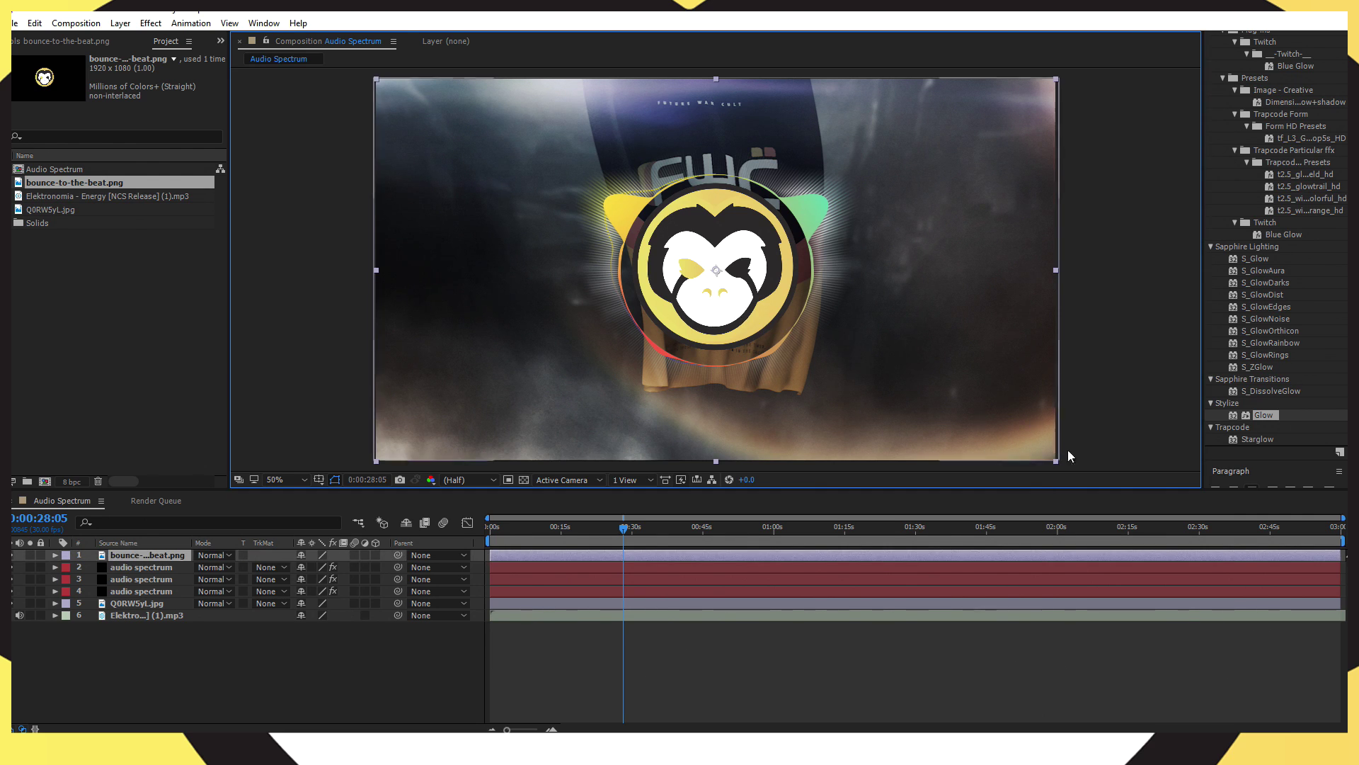
{"action": "left_click", "coordinate": [1064, 467]}
{"action": "left_click", "coordinate": [786, 325]}
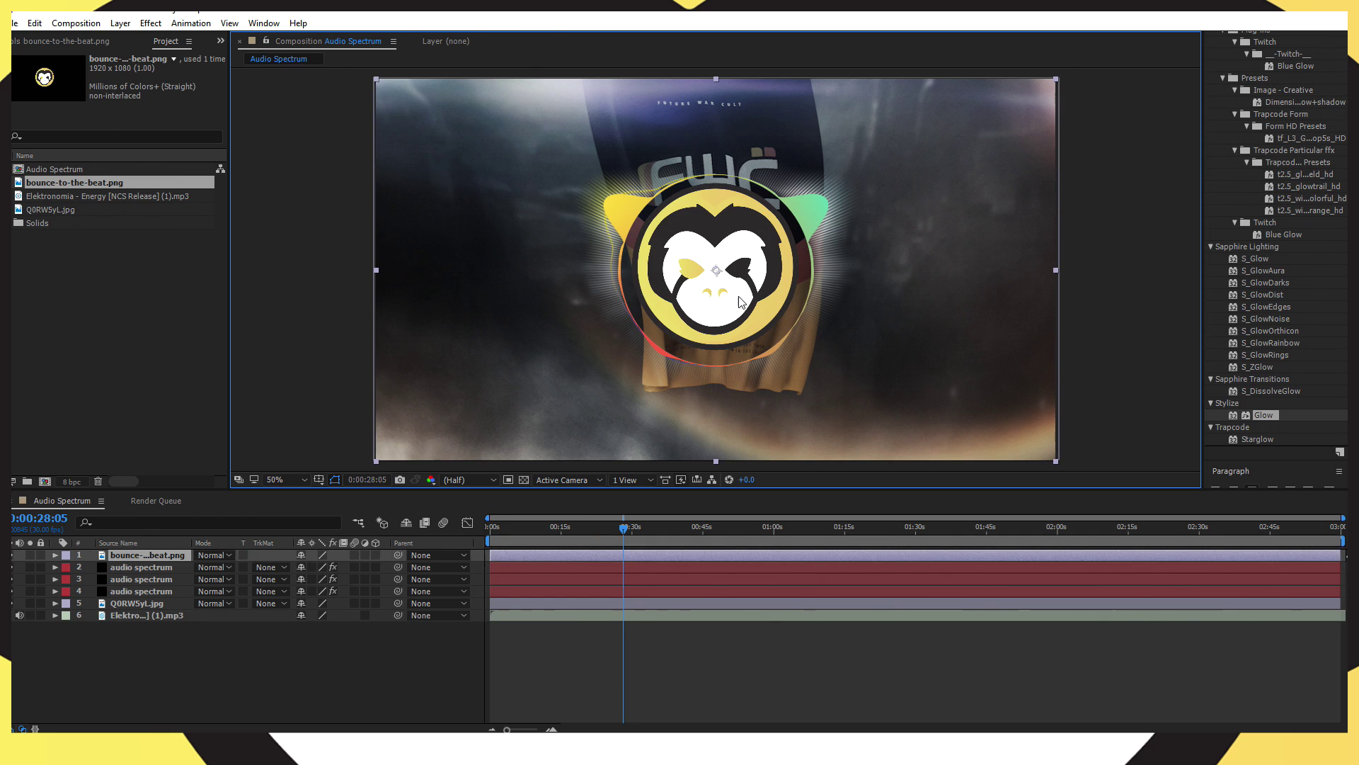
{"action": "key", "text": "comma"}
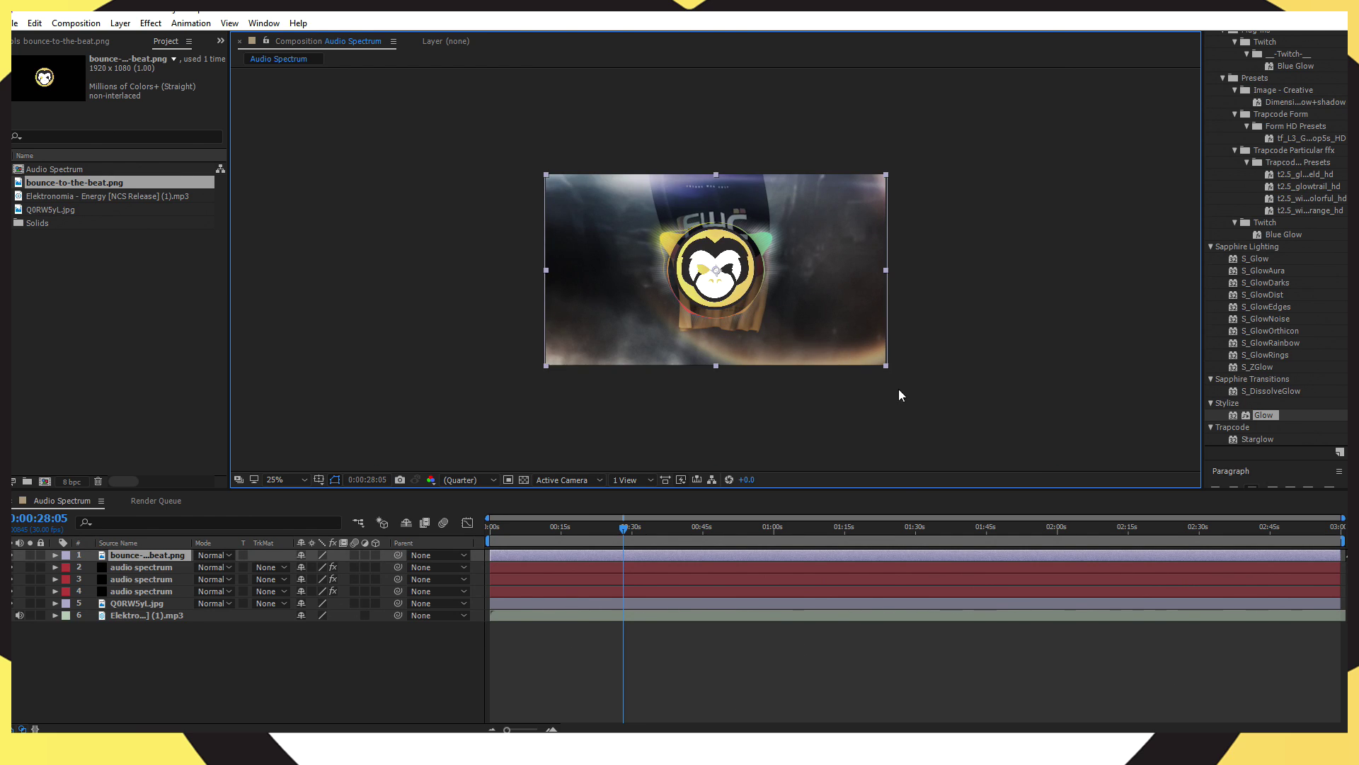
{"action": "left_click_drag", "start_coordinate": [886, 365], "coordinate": [912, 393]}
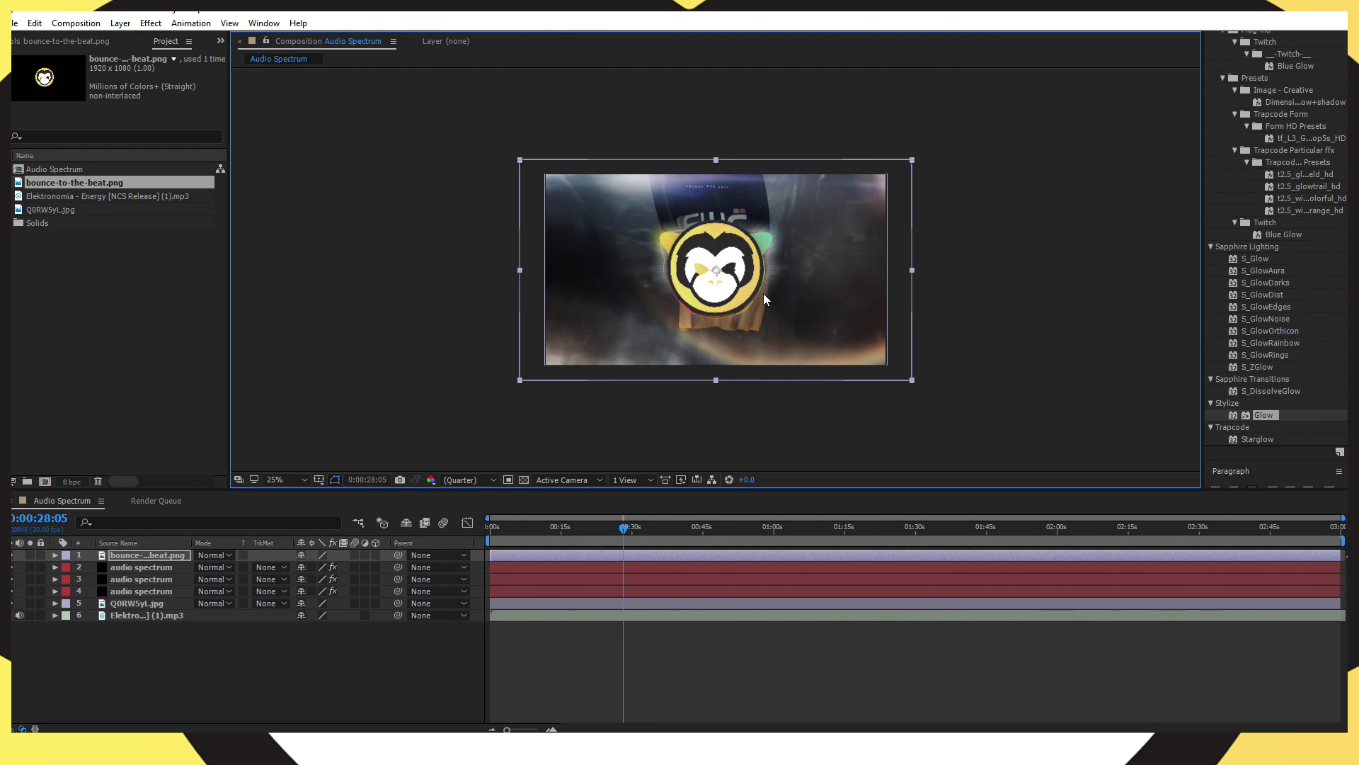
Step: Shift the logo slightly down and scale it down a little to fit the emblem to the spectrum ring
{"action": "key", "text": "period"}
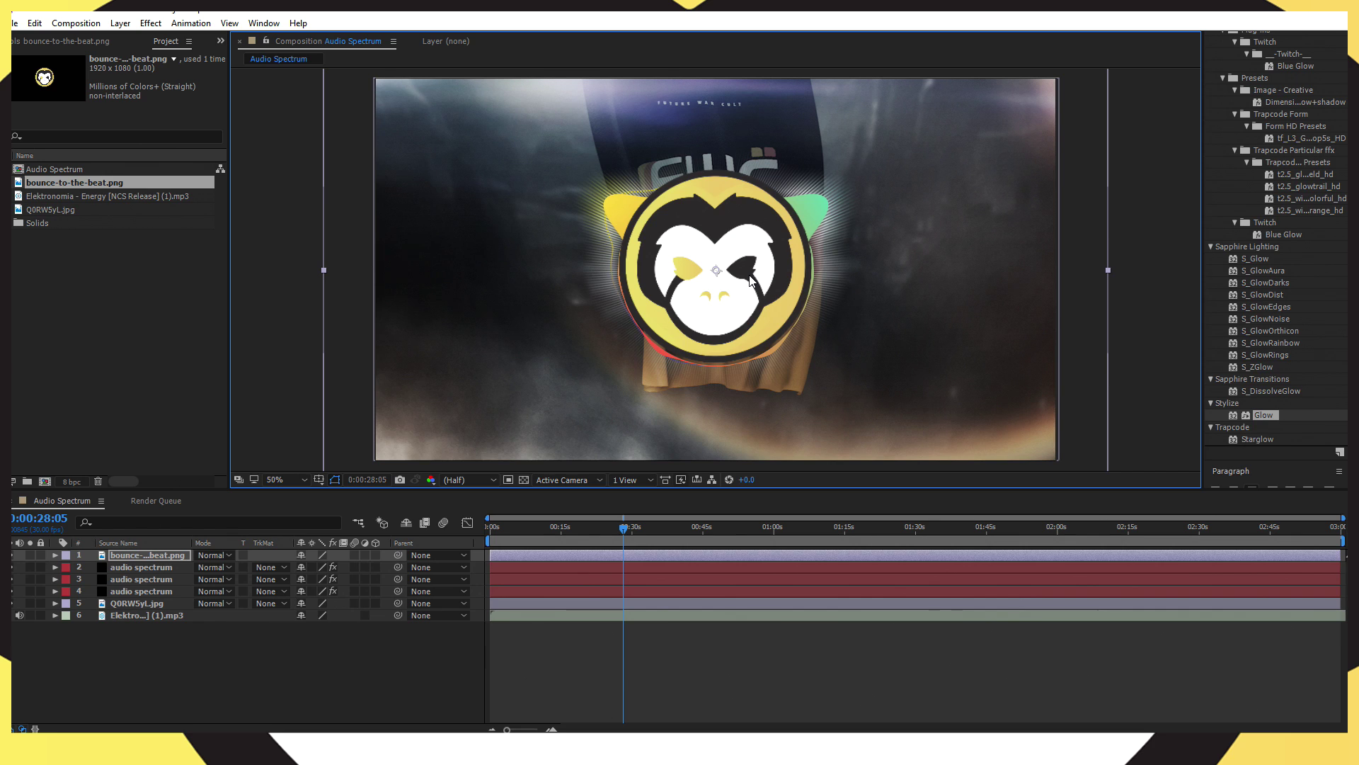
{"action": "left_click_drag", "start_coordinate": [754, 277], "coordinate": [752, 282]}
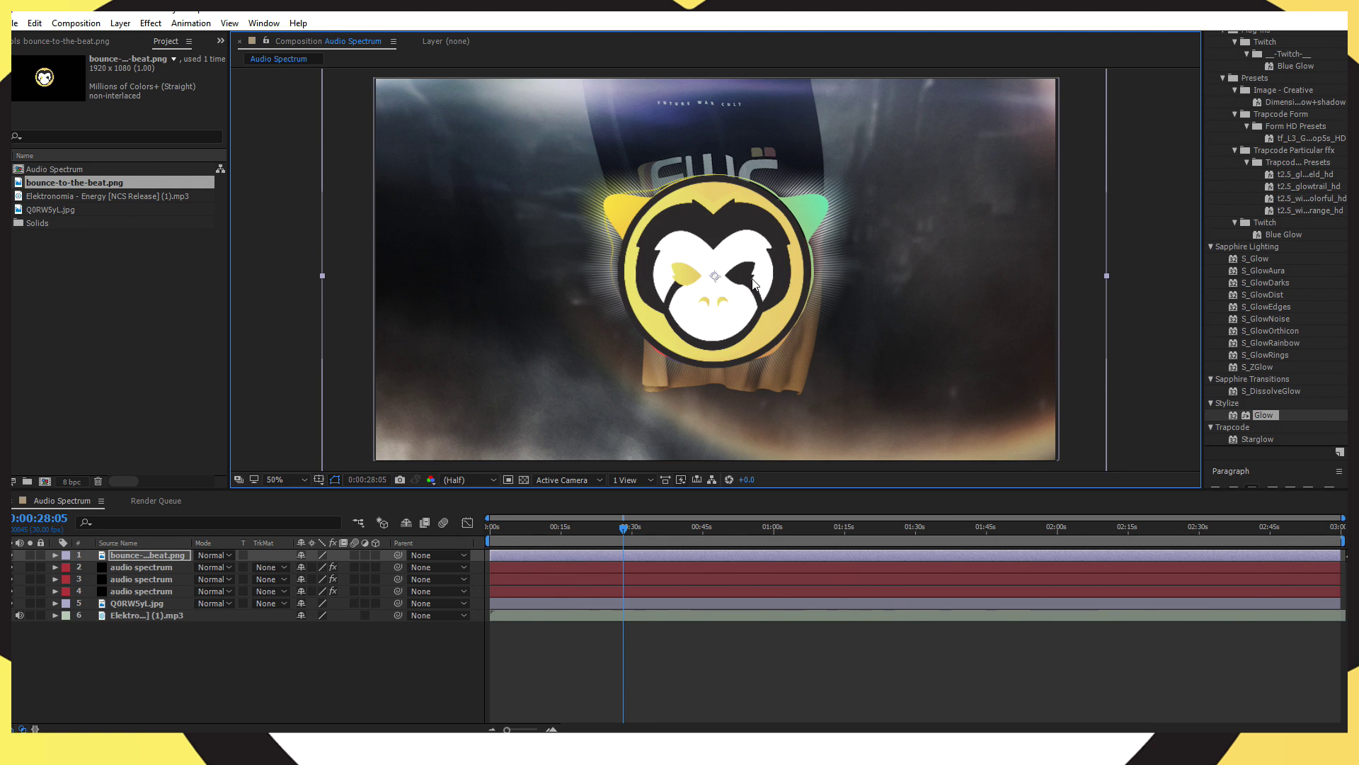
{"action": "key", "text": "comma"}
{"action": "key", "text": "comma"}
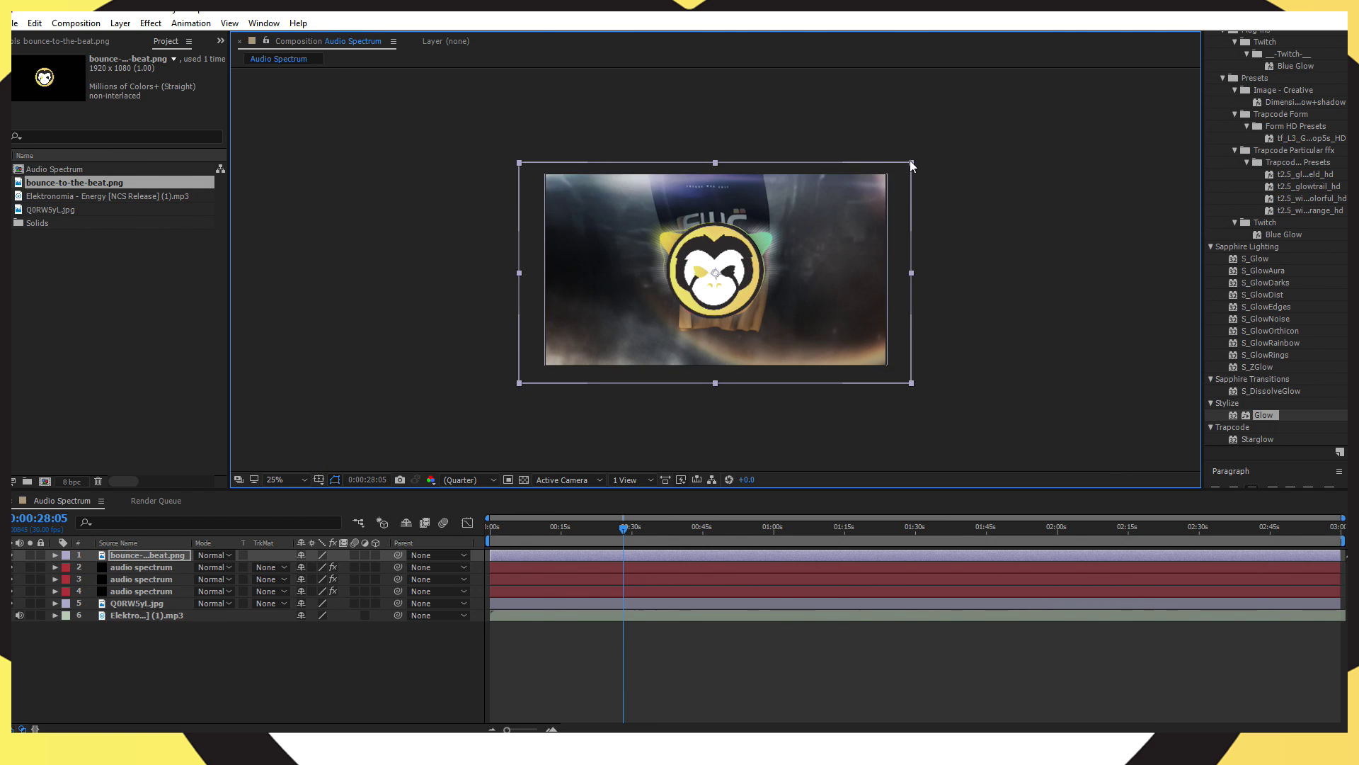
{"action": "mouse_move", "coordinate": [911, 162]}
{"action": "left_mouse_down"}
{"action": "mouse_move", "coordinate": [889, 177]}
{"action": "mouse_move", "coordinate": [905, 170]}
{"action": "left_mouse_up"}
{"action": "key", "text": "F2"}
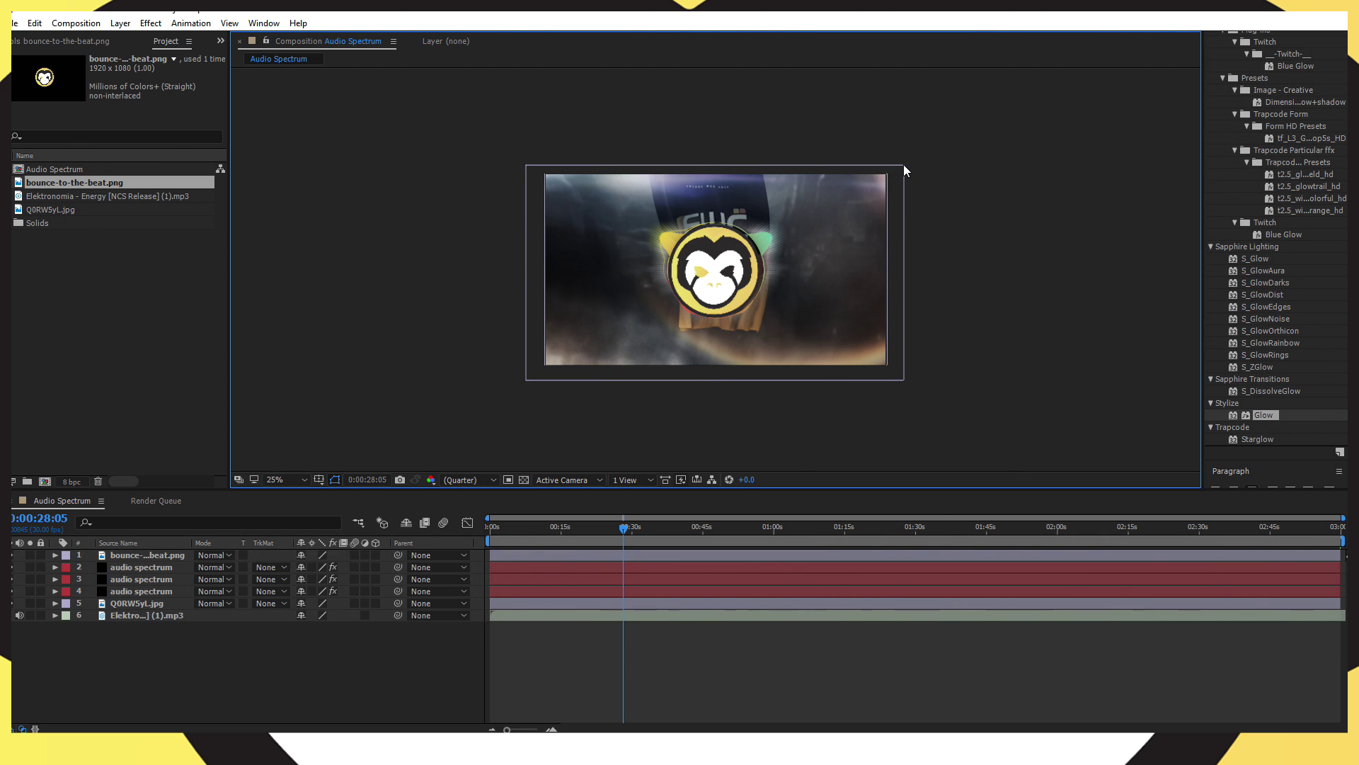
{"action": "left_click", "coordinate": [904, 167]}
{"action": "left_click", "coordinate": [906, 167]}
{"action": "left_click", "coordinate": [902, 165]}
{"action": "left_click", "coordinate": [906, 164]}
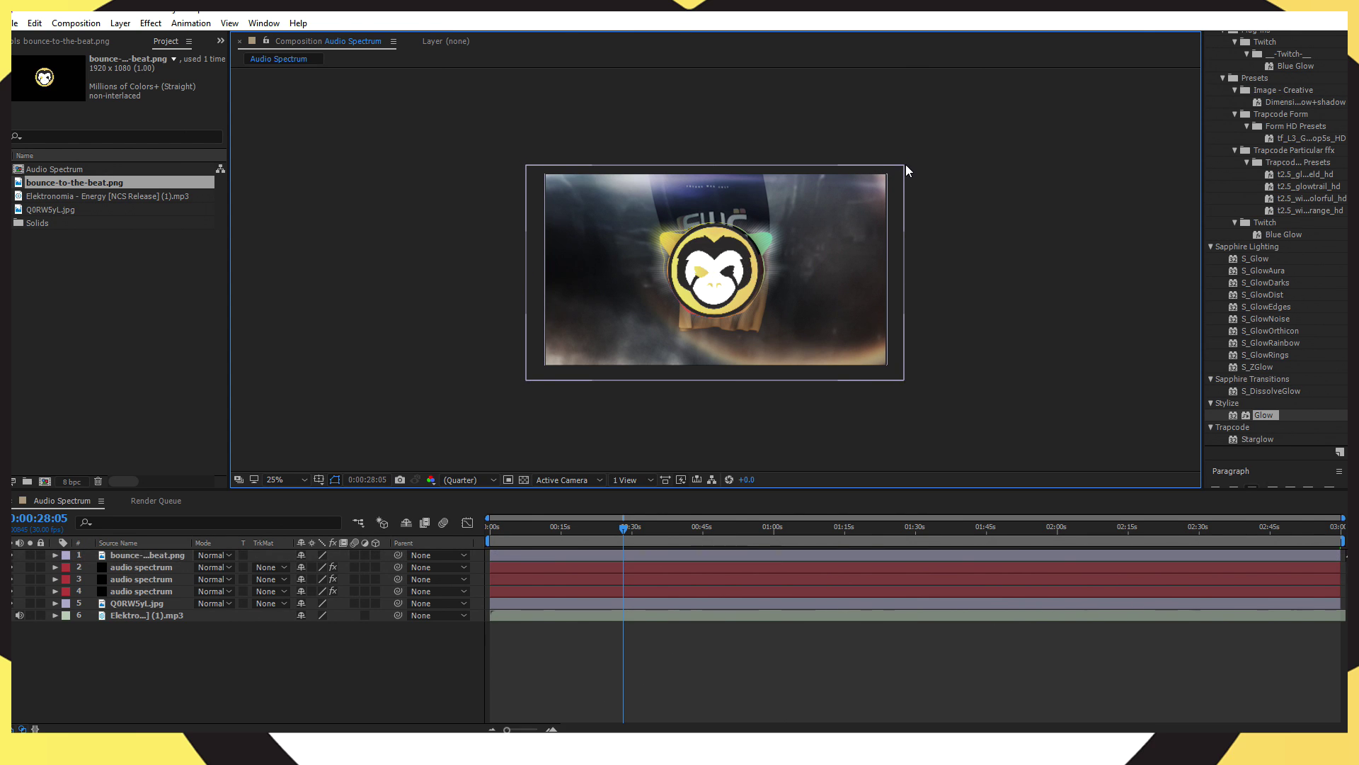
Step: Fine-tune the logo's fit by nudging it slightly right and up and widening it a little
{"action": "left_click", "coordinate": [714, 263]}
{"action": "key", "text": "Right"}
{"action": "key", "text": "Up"}
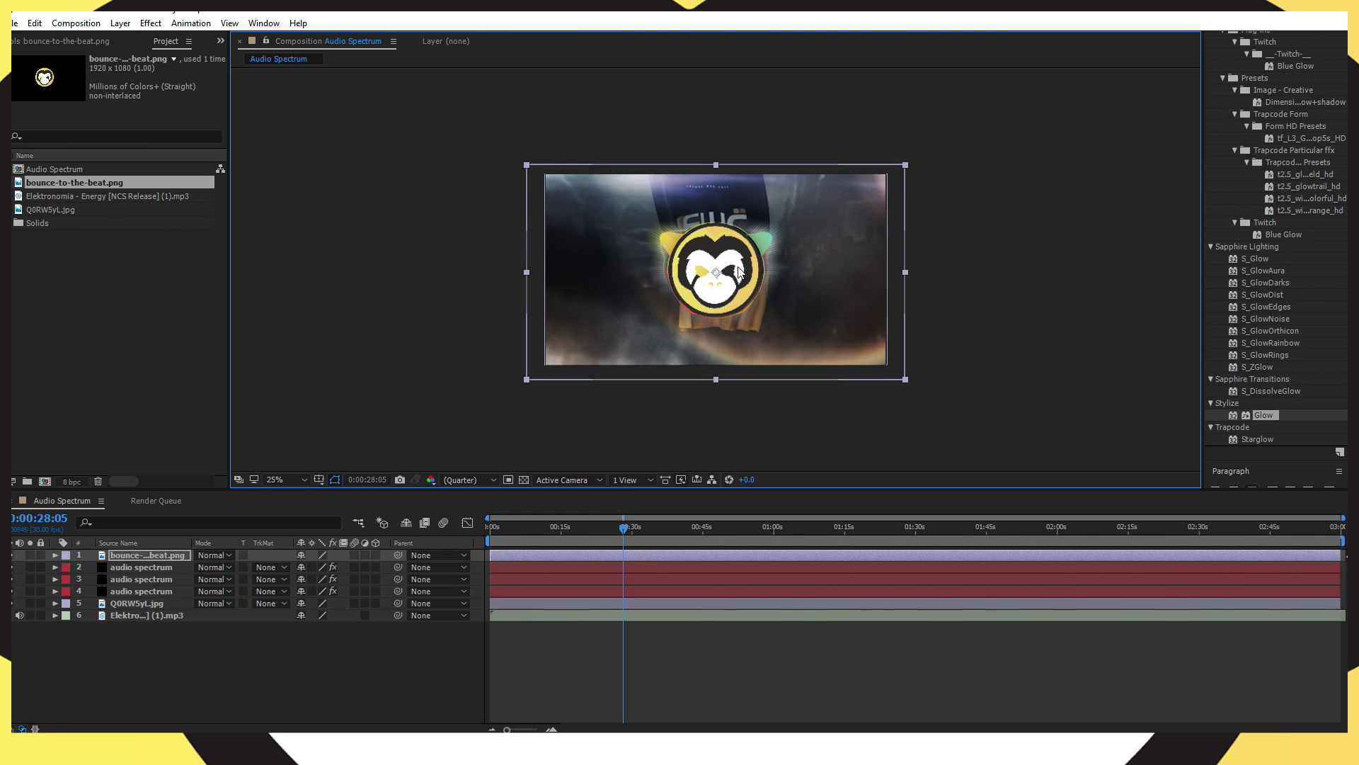
{"action": "key", "text": "period"}
{"action": "key", "text": "period"}
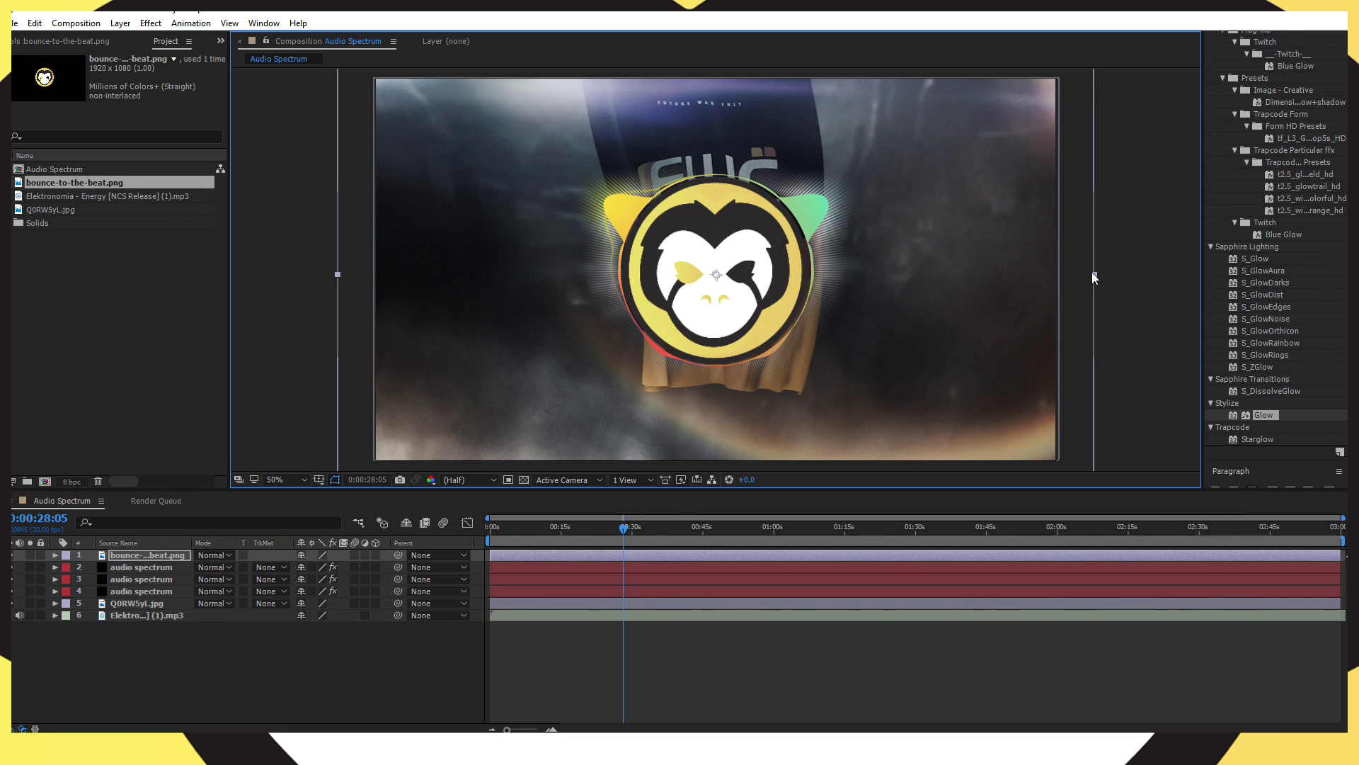
{"action": "left_click_drag", "start_coordinate": [1098, 274], "coordinate": [1098, 276]}
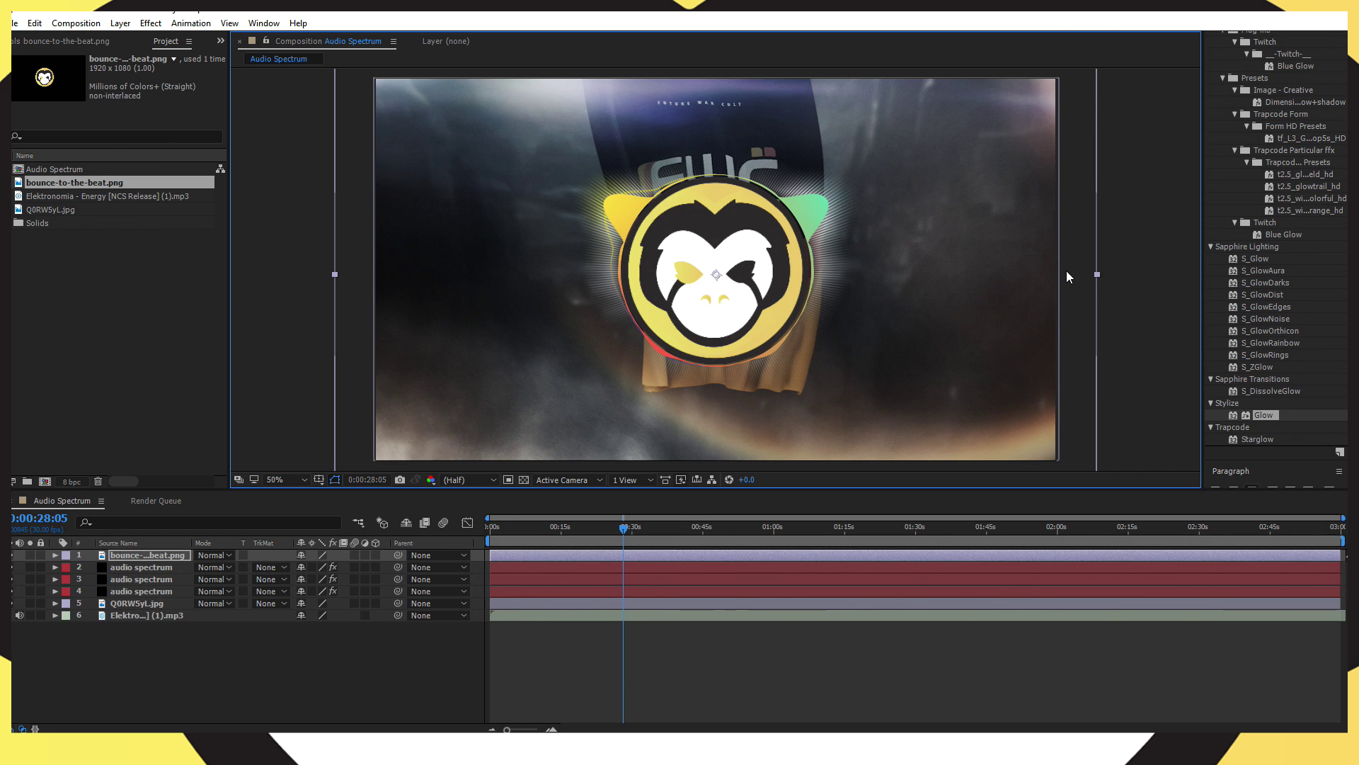
{"action": "key", "text": "Up"}
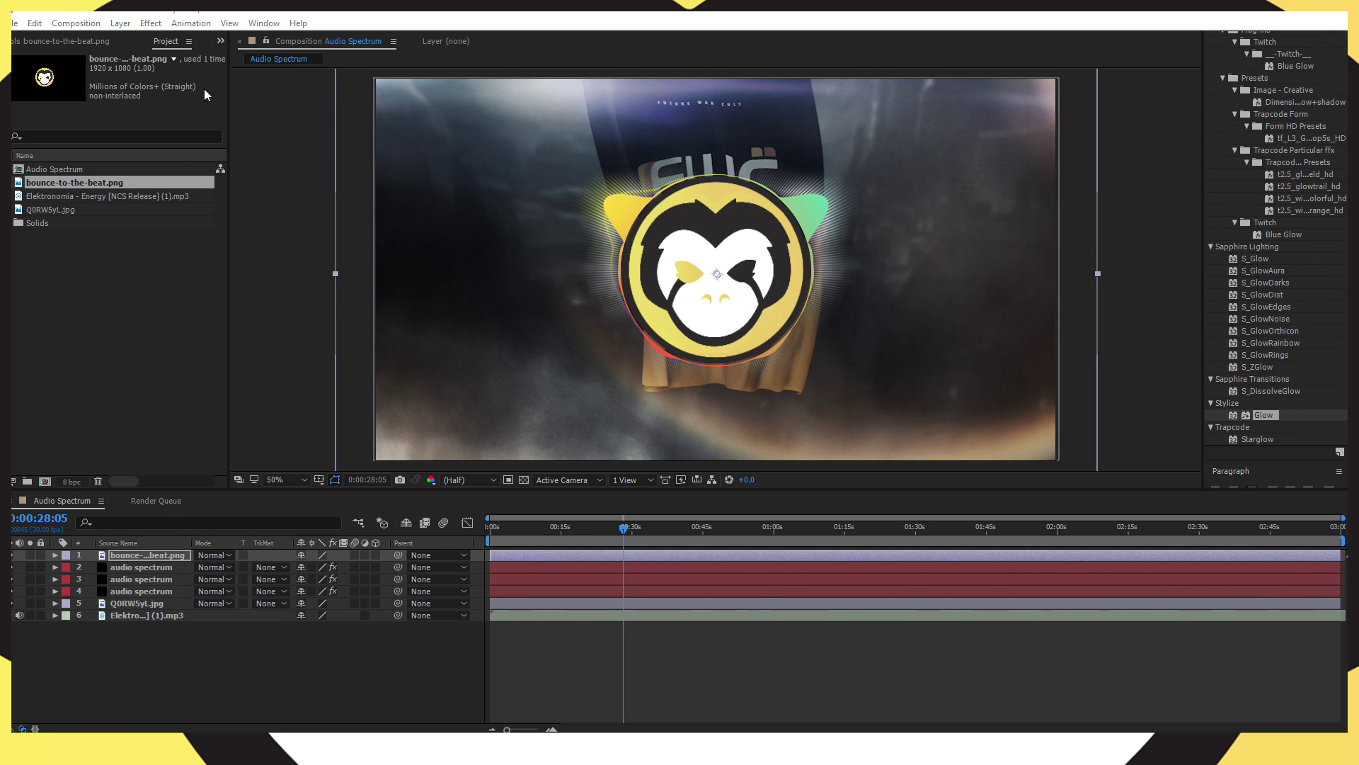
Step: Create a new composition named music, keeping the 1920 x 1080, 30 fps, three-minute settings
{"action": "left_click", "coordinate": [88, 25]}
{"action": "left_click", "coordinate": [63, 40]}
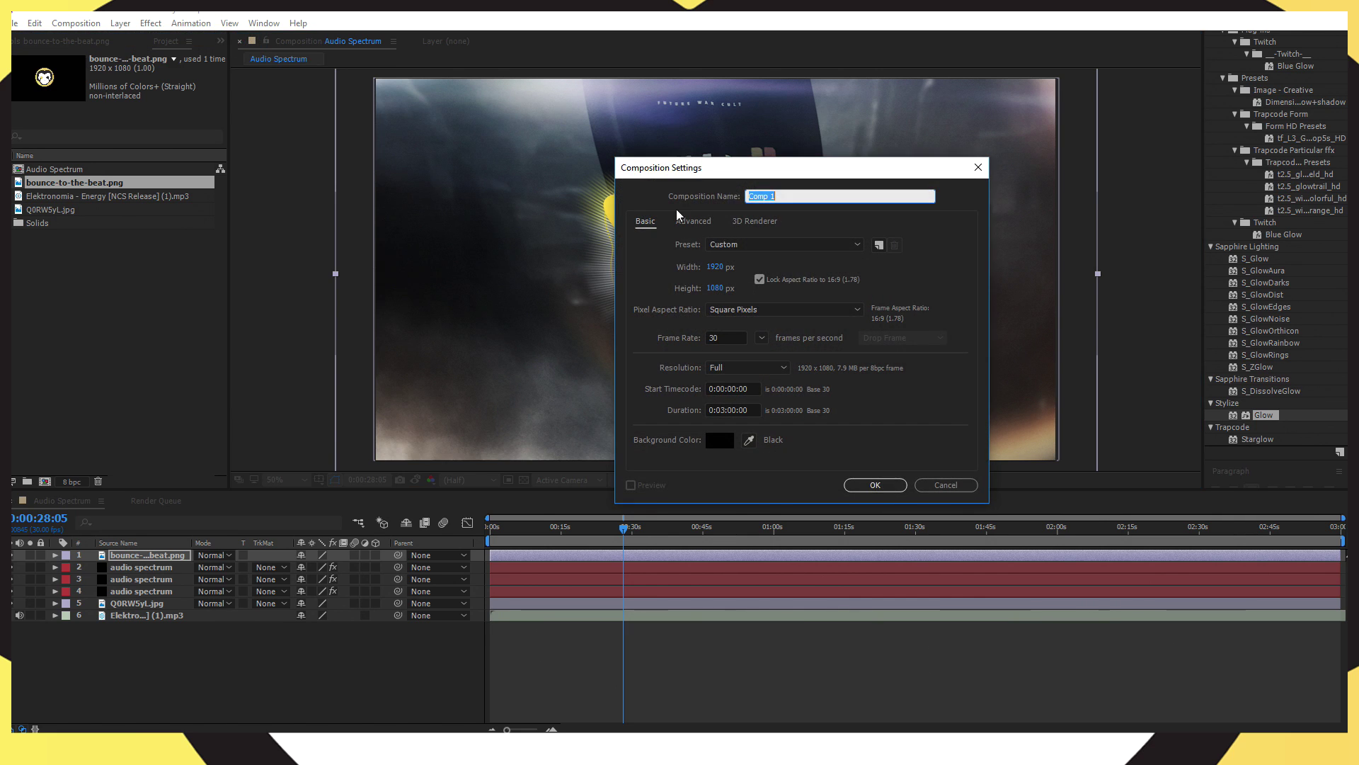
{"action": "type", "text": "mui"}
{"action": "left_click", "coordinate": [881, 484]}
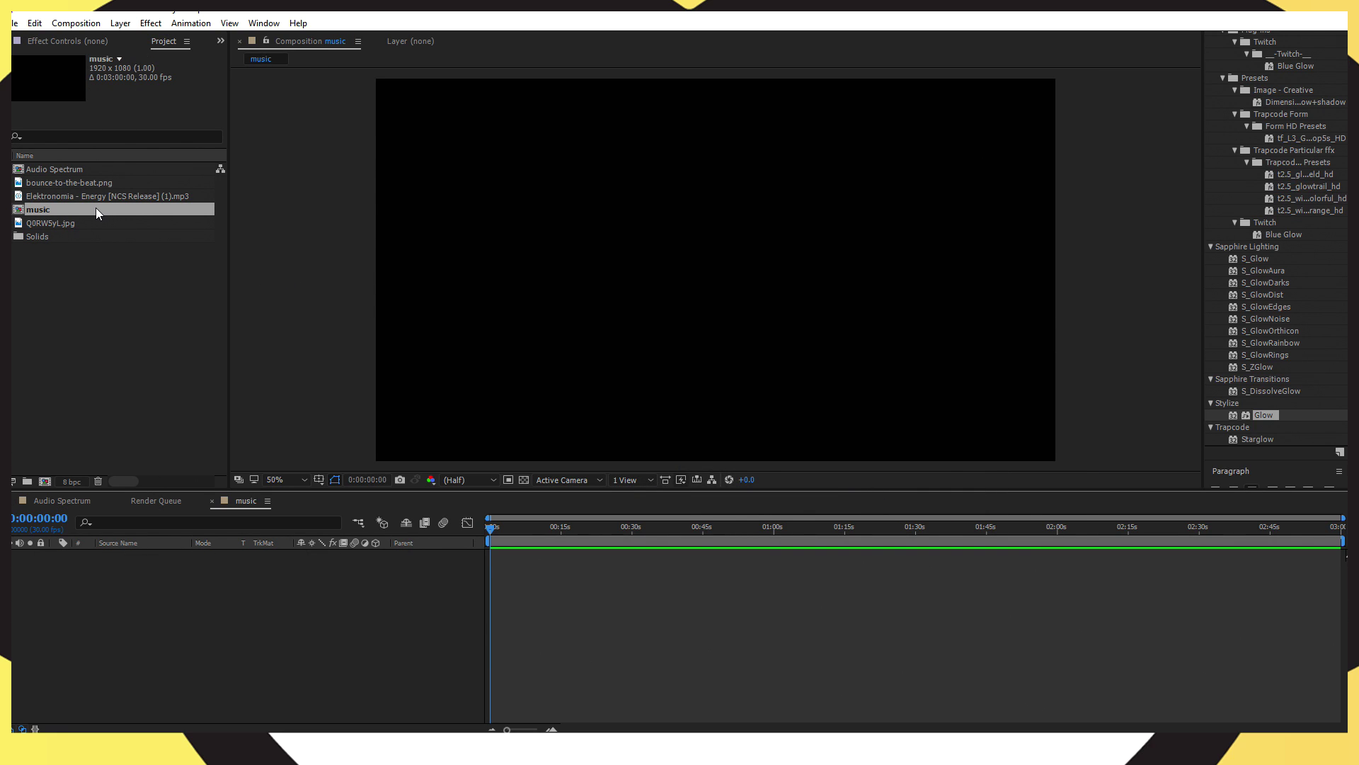
Step: Add the Elektronomia - Energy mp3 to the music composition and convert its audio to keyframes
{"action": "left_click_drag", "start_coordinate": [82, 195], "coordinate": [138, 571]}
{"action": "right_click", "coordinate": [145, 555]}
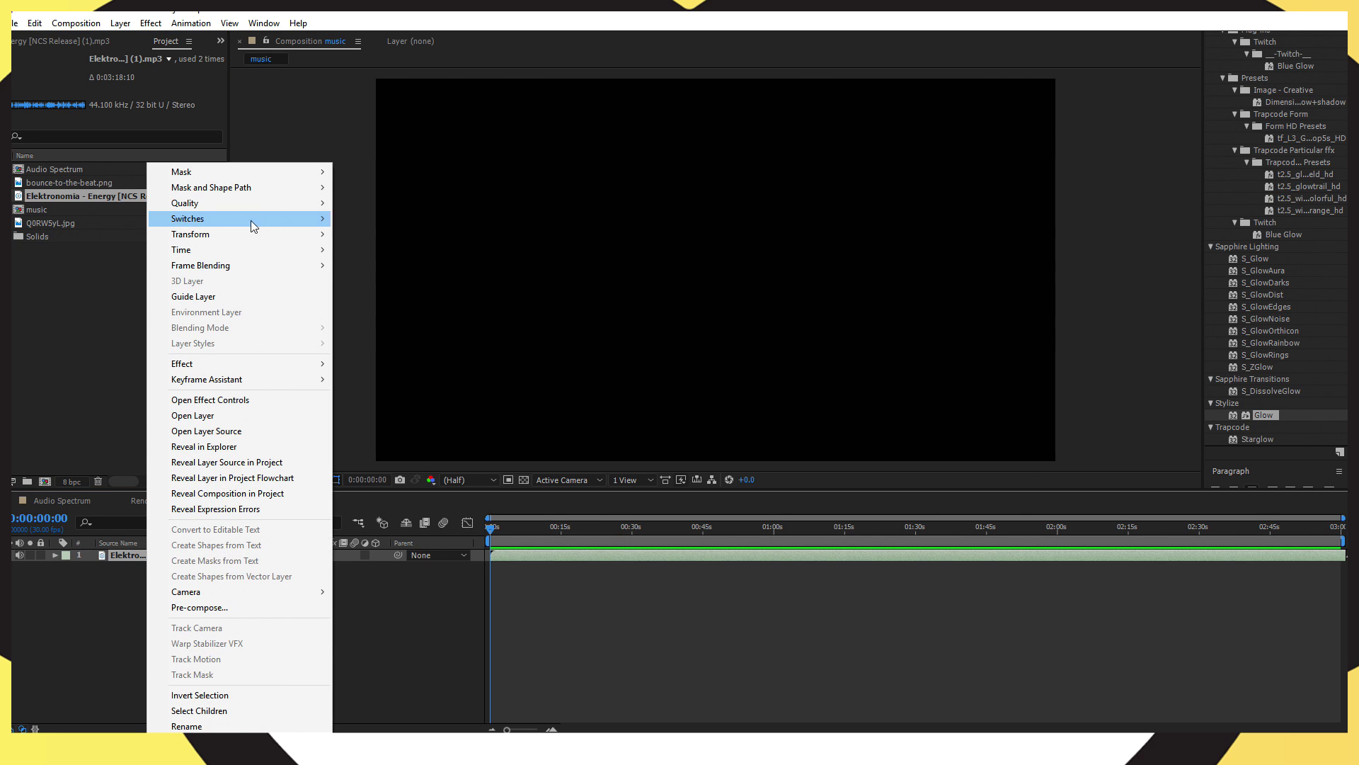
{"action": "mouse_move", "coordinate": [228, 381]}
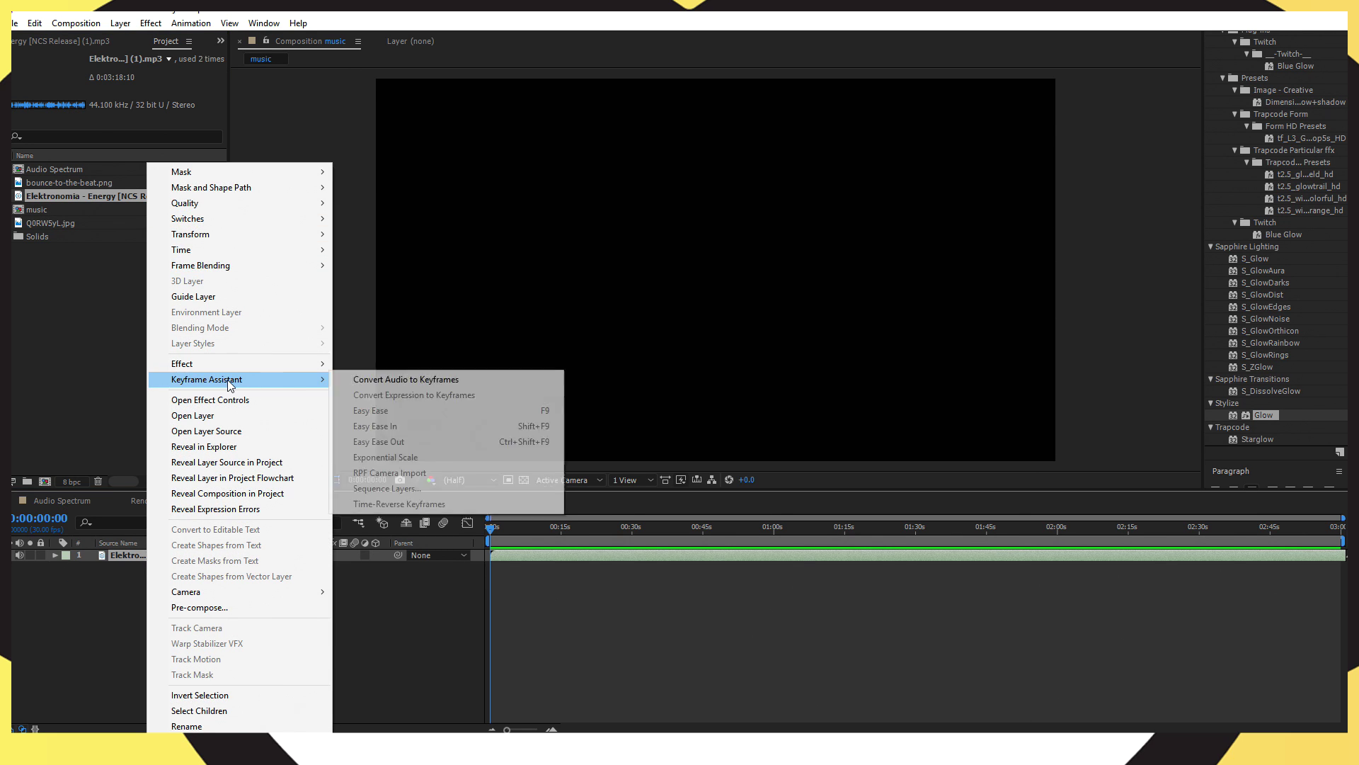
{"action": "left_click", "coordinate": [397, 380]}
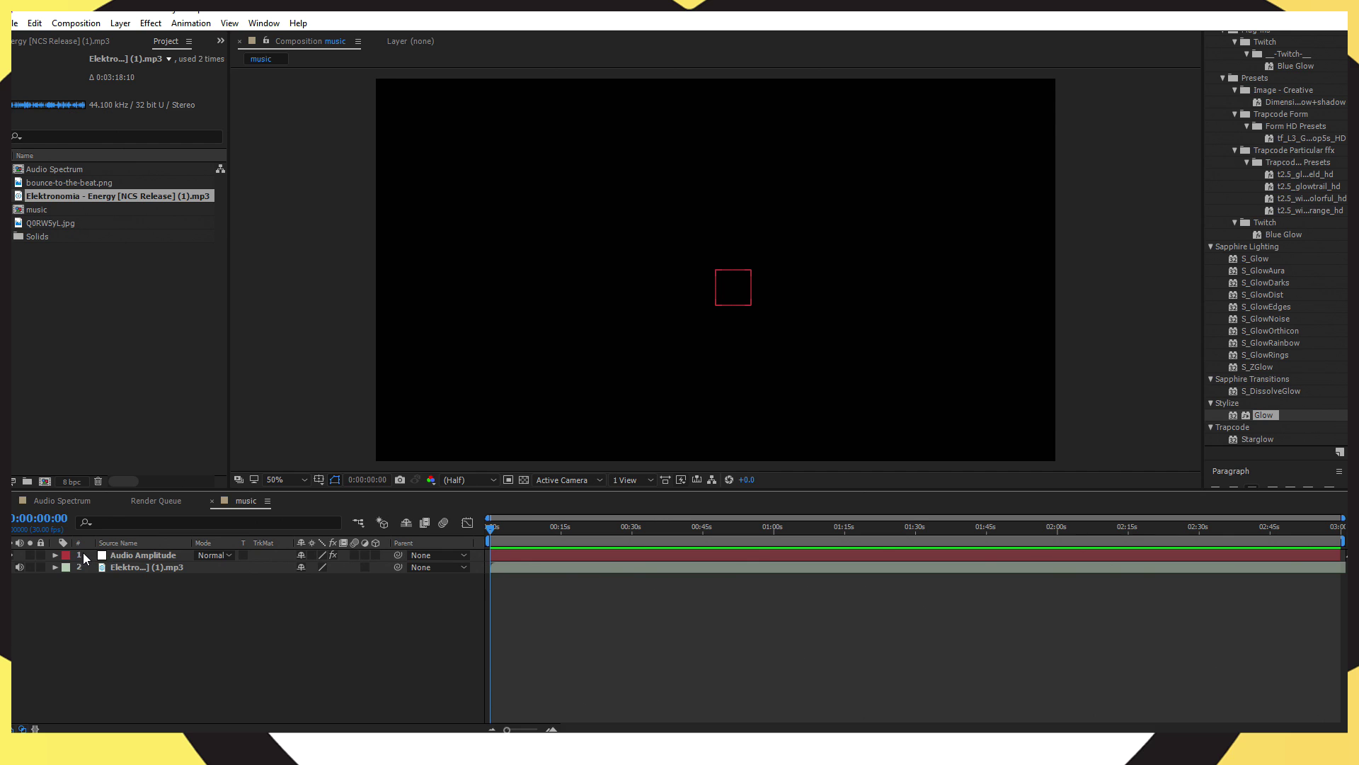
Step: Delete the Left Channel and Right Channel effects from the Audio Amplitude layer, keeping only Both Channels
{"action": "left_click", "coordinate": [55, 556]}
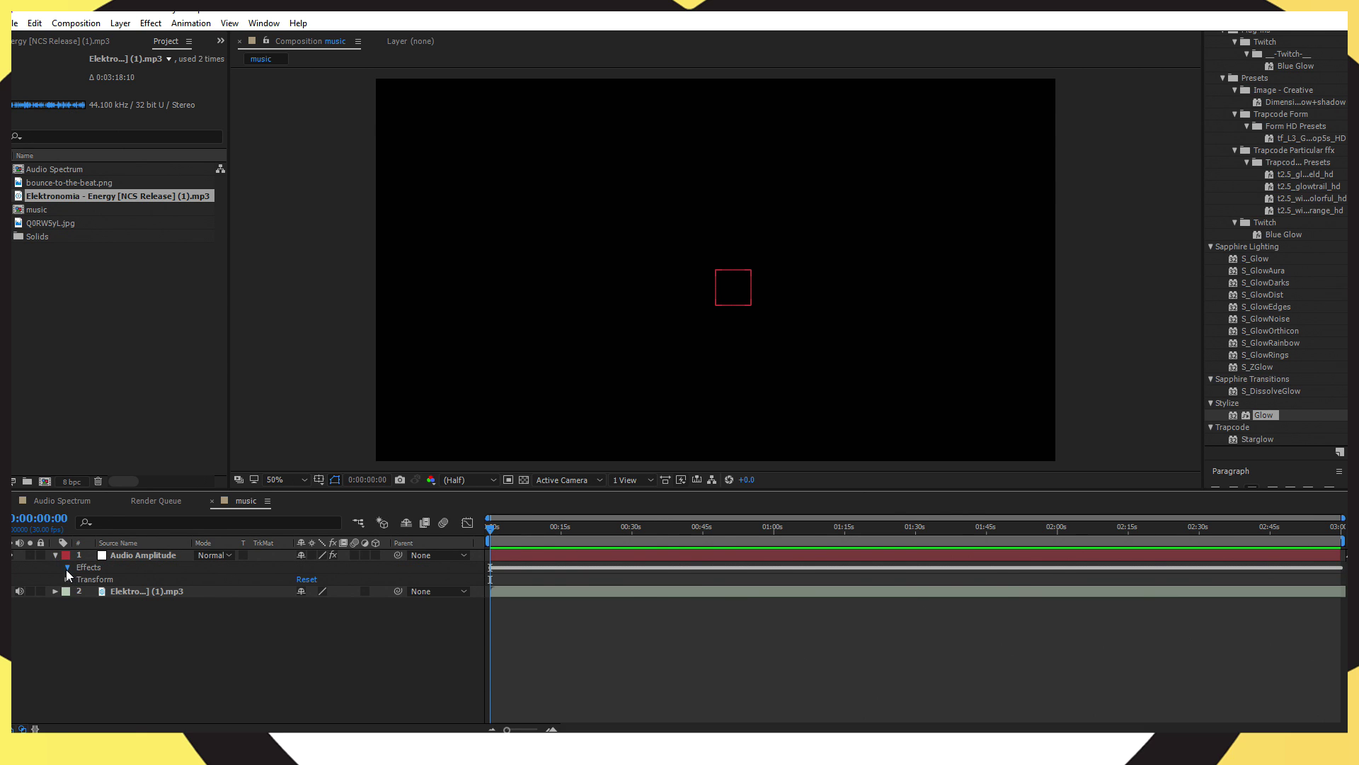
{"action": "left_click", "coordinate": [66, 568]}
{"action": "left_click", "coordinate": [105, 578]}
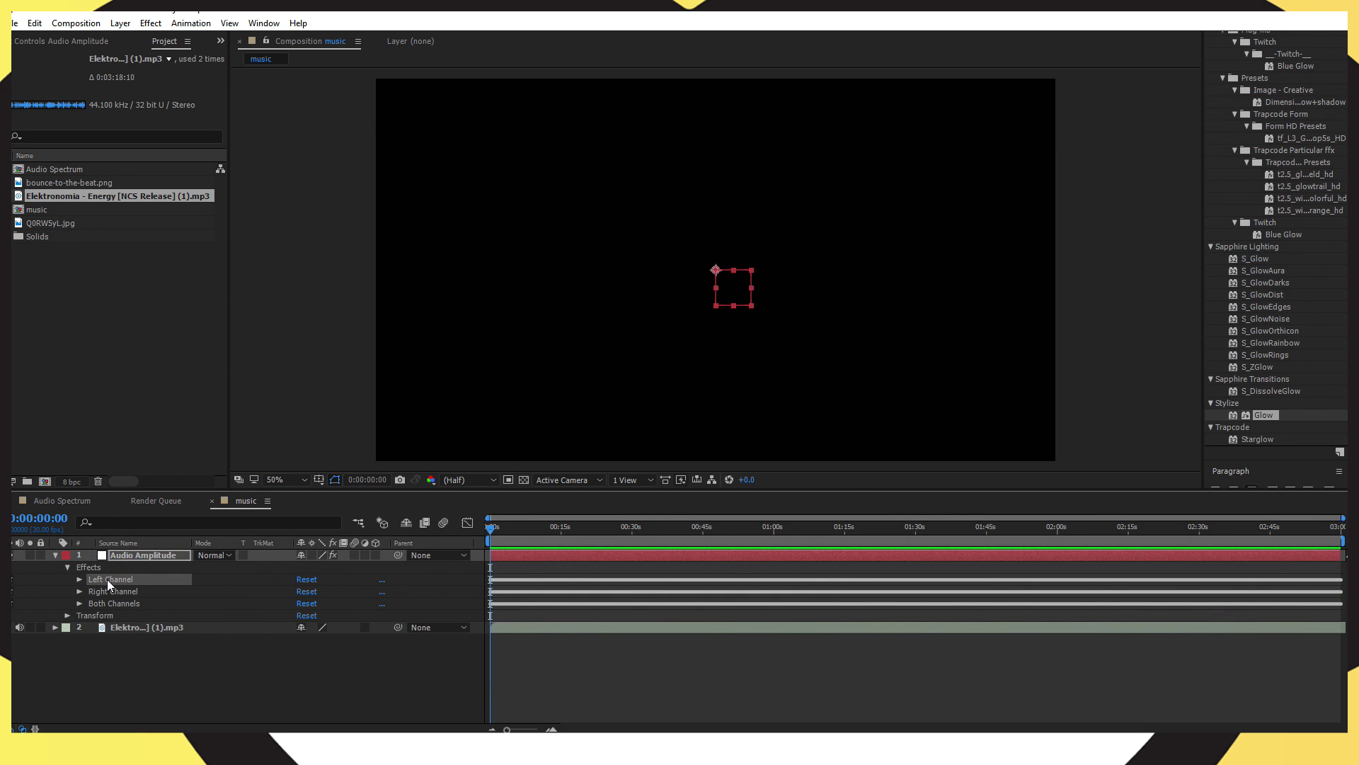
{"action": "key", "text": "Delete"}
{"action": "left_click", "coordinate": [114, 581]}
{"action": "key", "text": "Delete"}
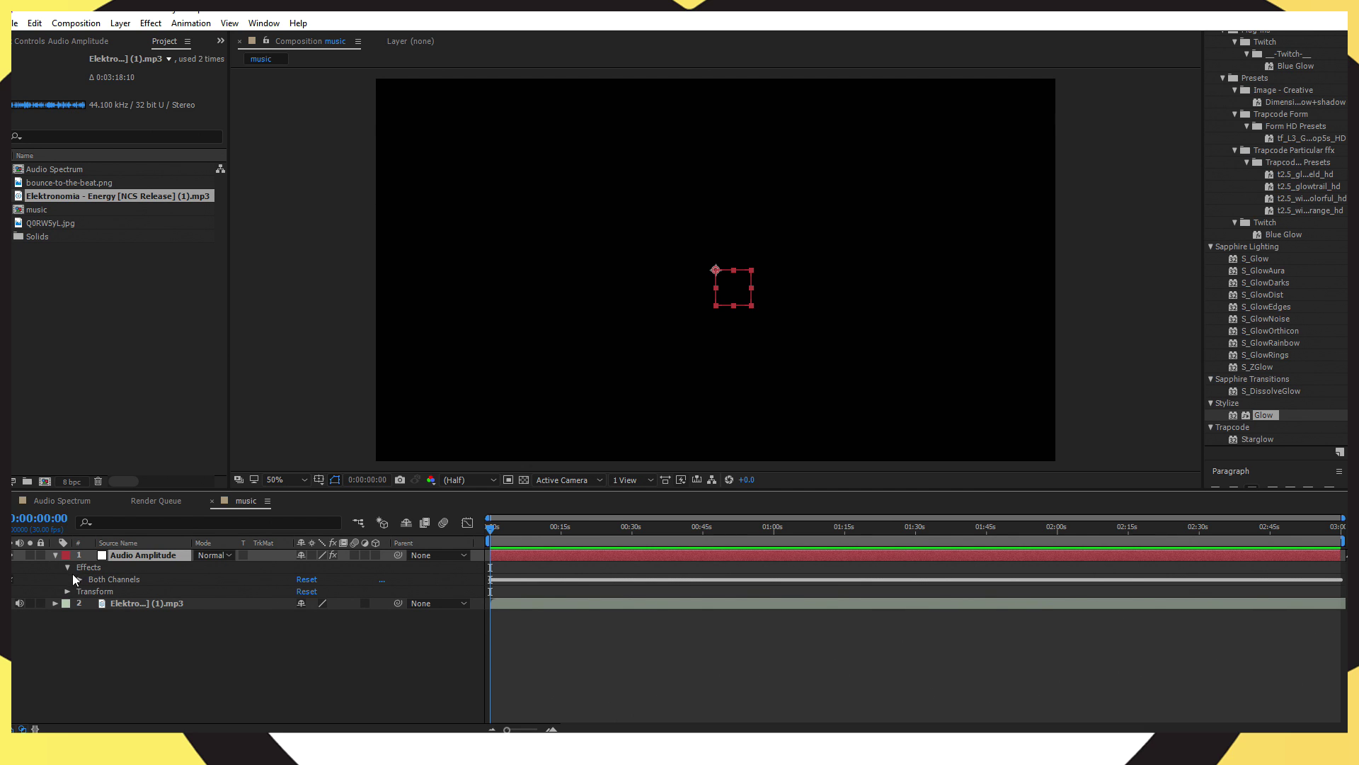
{"action": "left_click", "coordinate": [54, 556]}
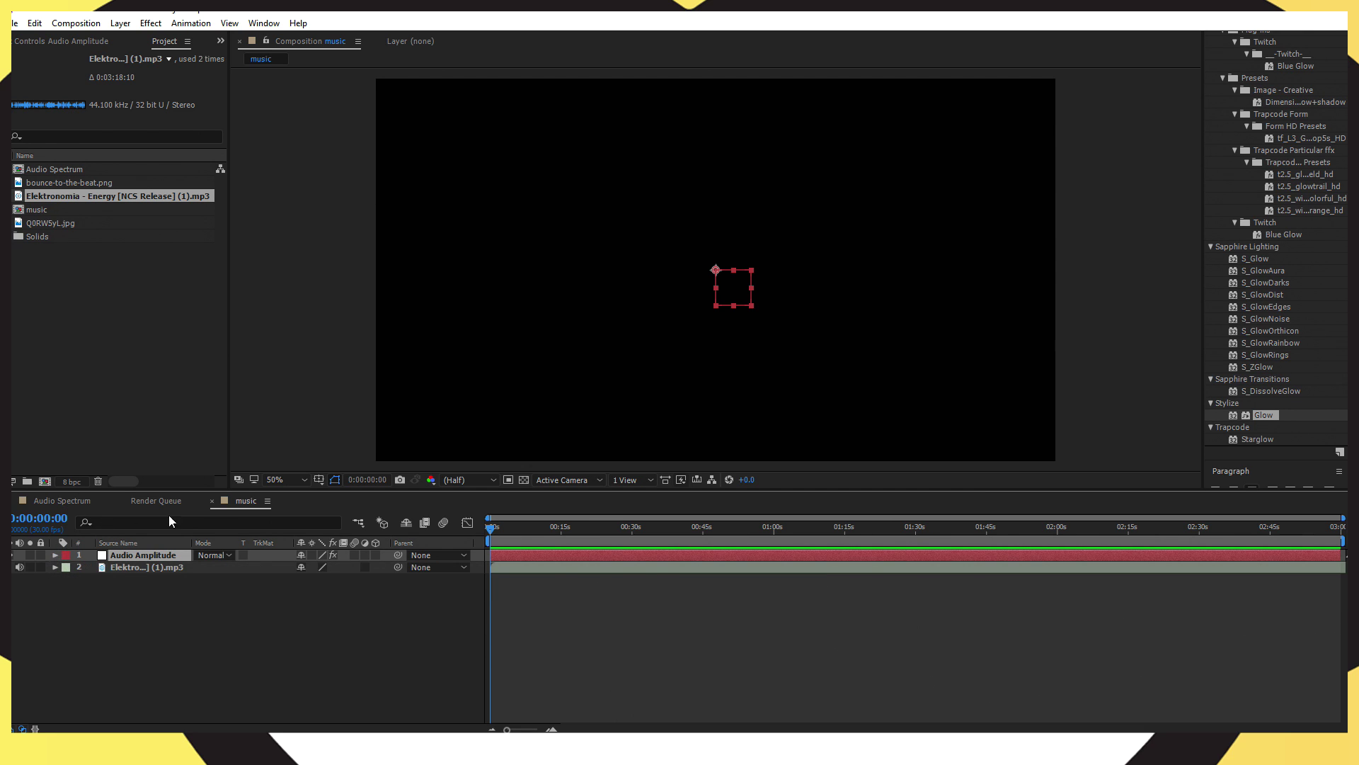
Step: In the Audio Spectrum composition, move the background image layer beneath the music layer
{"action": "left_click", "coordinate": [62, 501]}
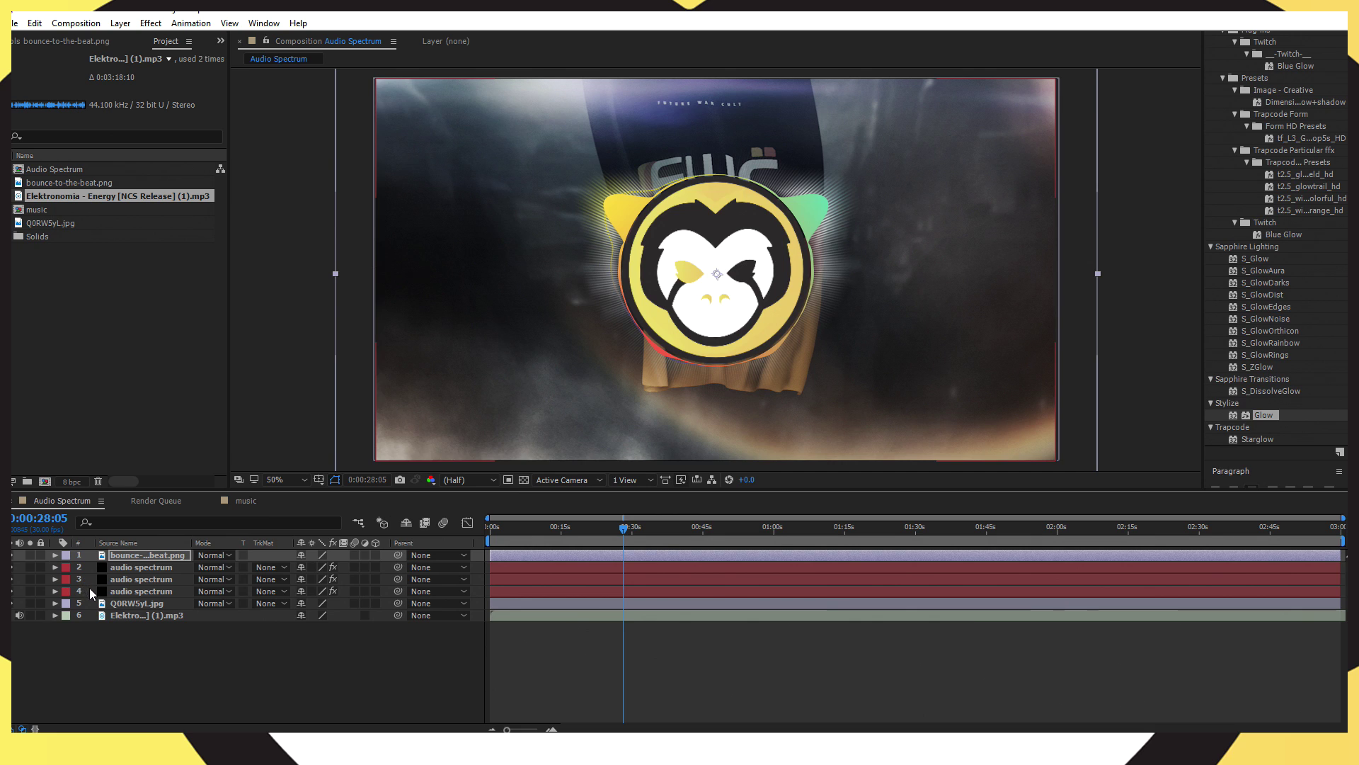
{"action": "left_click", "coordinate": [121, 604]}
{"action": "left_click_drag", "start_coordinate": [122, 606], "coordinate": [122, 623]}
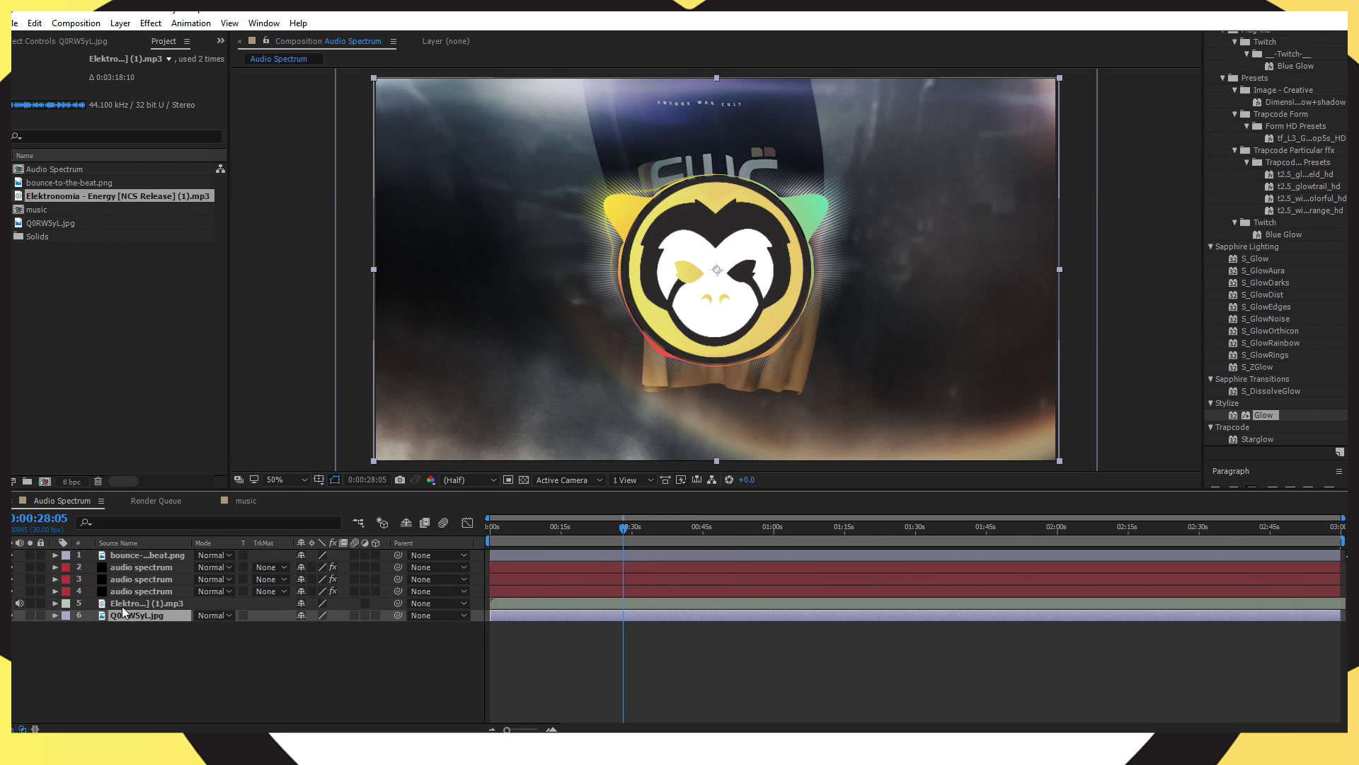
Step: Pre-compose the logo, the three audio spectrum layers and the music layer into a new composition named final
{"action": "left_click", "coordinate": [126, 604]}
{"action": "left_click", "coordinate": [142, 590]}
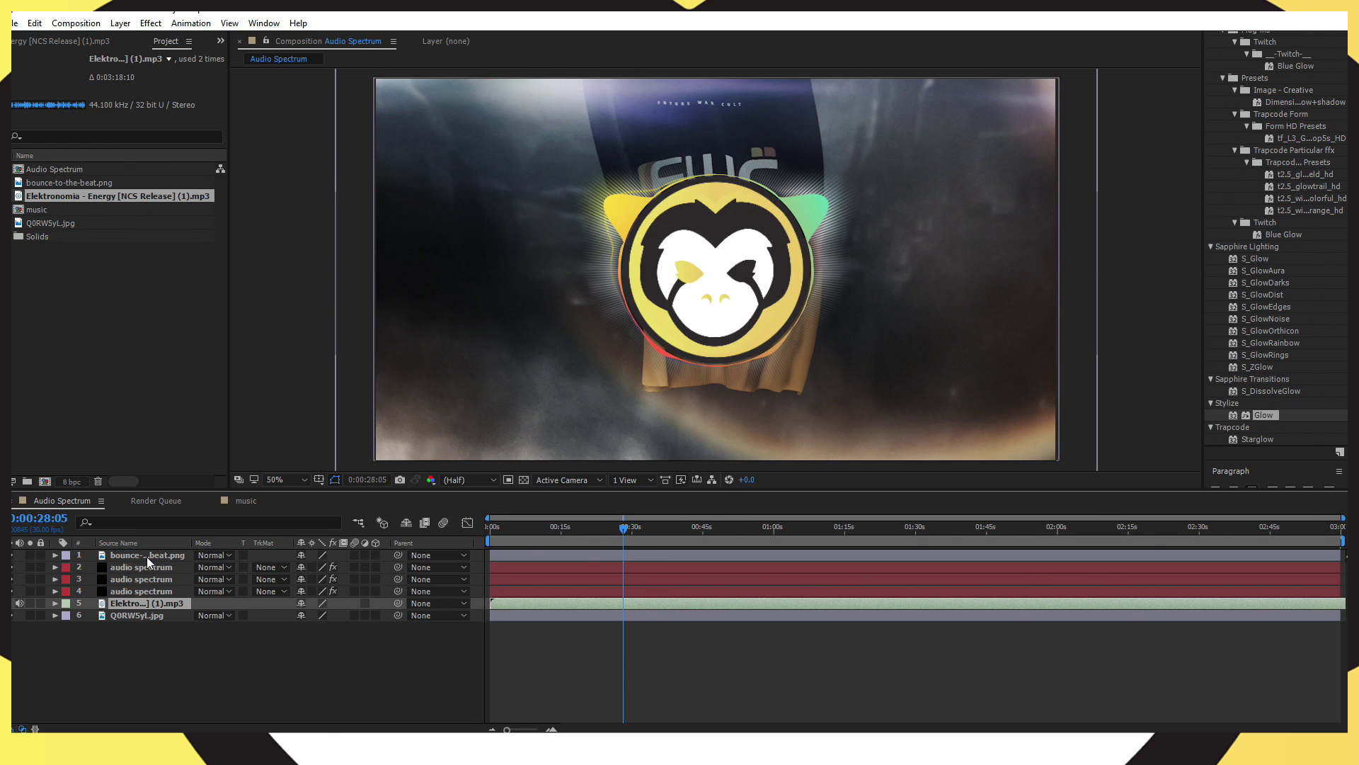
{"action": "left_click", "coordinate": [146, 557], "text": "shift"}
{"action": "right_click", "coordinate": [146, 557]}
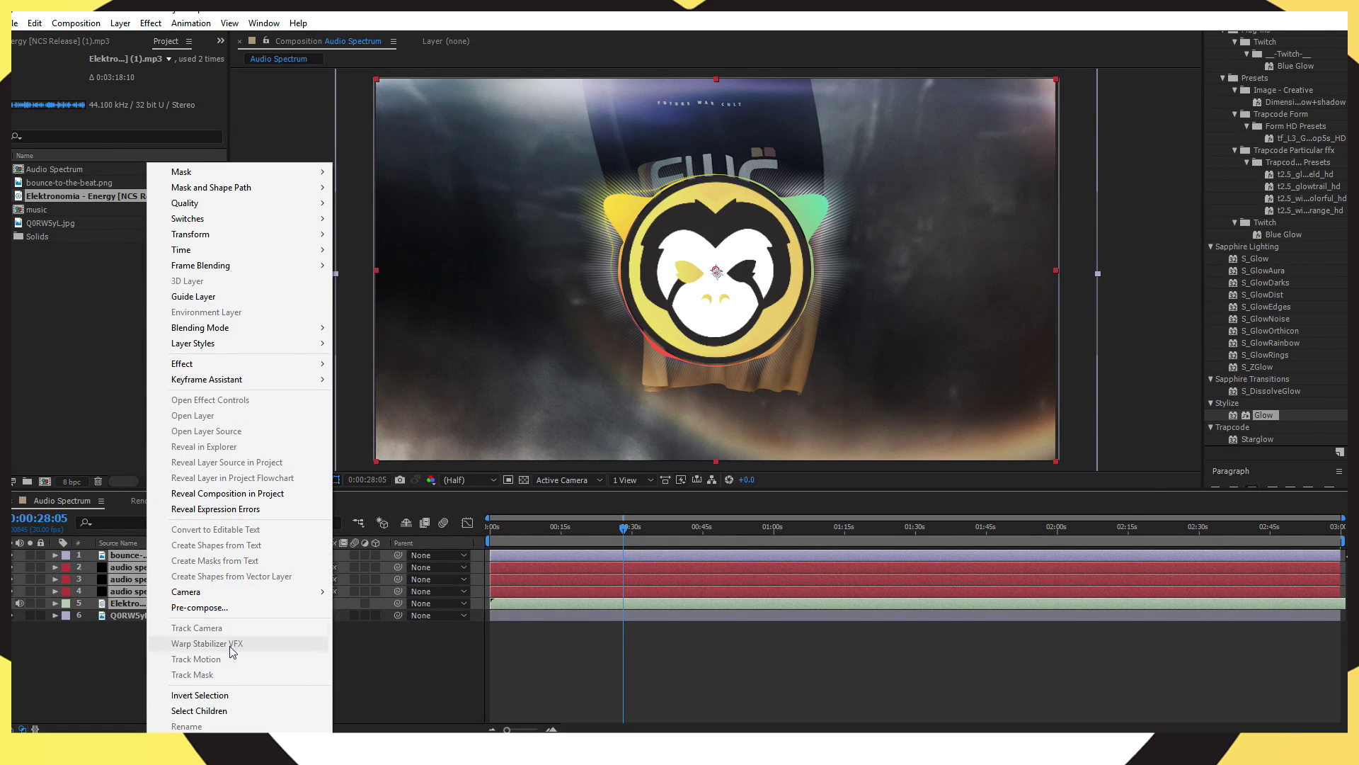
{"action": "left_click", "coordinate": [200, 607]}
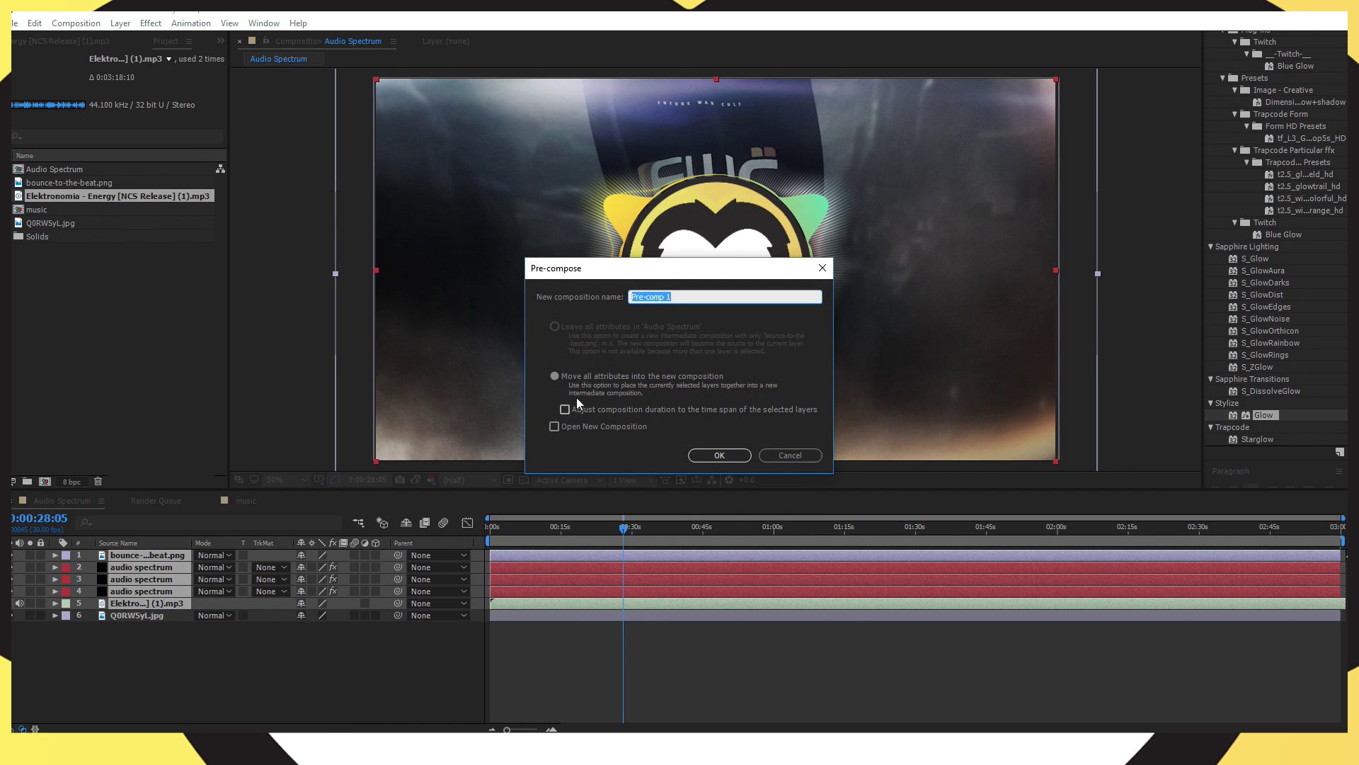
{"action": "type", "text": "final"}
{"action": "left_click", "coordinate": [711, 454]}
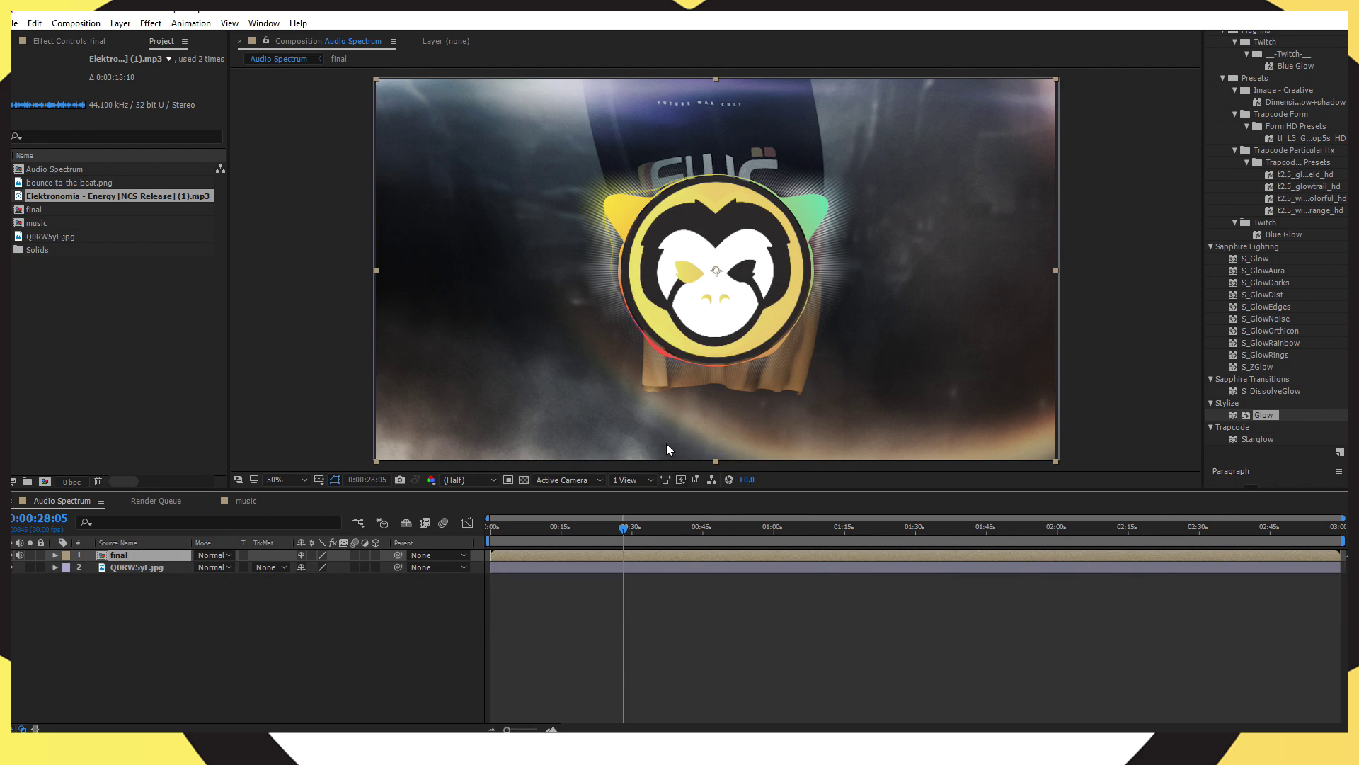
Step: Find the Magnify distort effect and apply it to the final layer
{"action": "scroll", "coordinate": [1285, 338], "scroll_direction": "up", "scroll_amount": 5}
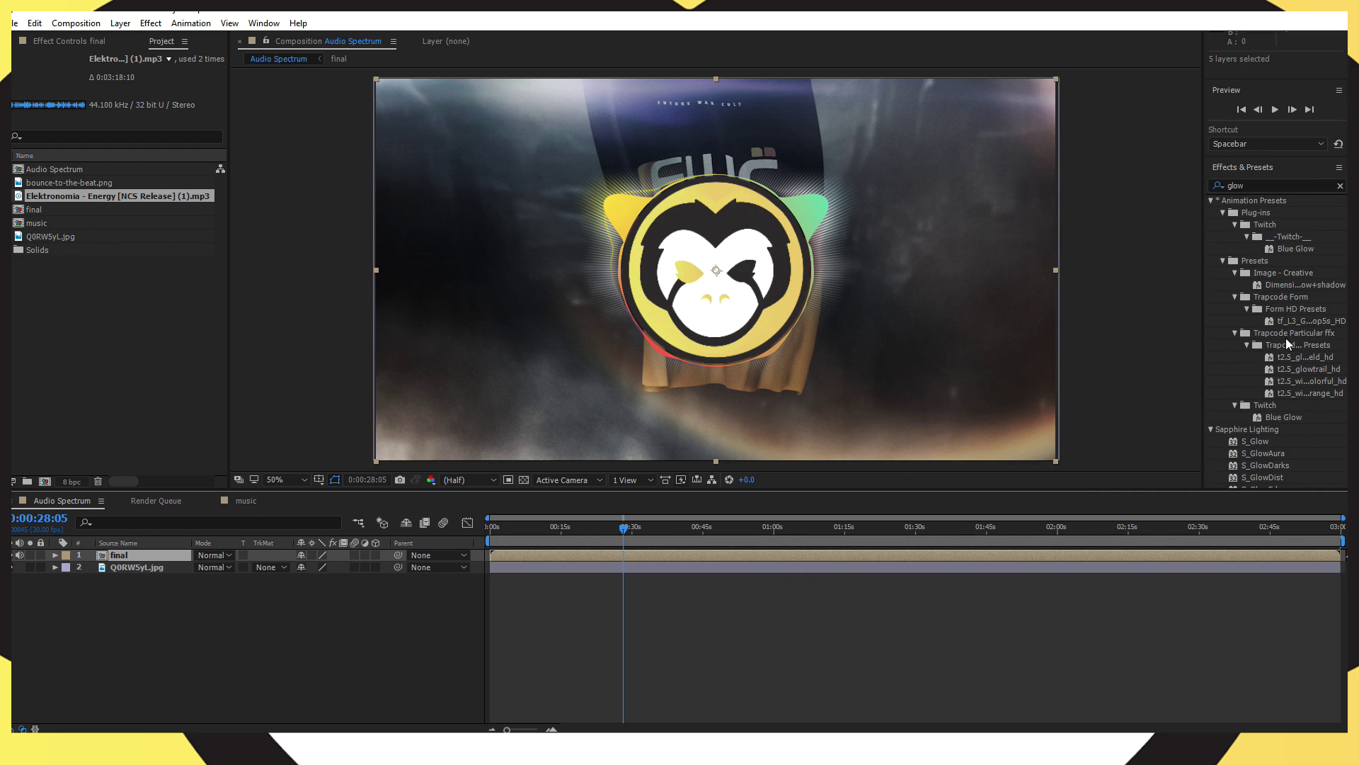
{"action": "left_click", "coordinate": [1271, 229]}
{"action": "type", "text": "magnify"}
{"action": "left_click_drag", "start_coordinate": [1256, 318], "coordinate": [147, 559]}
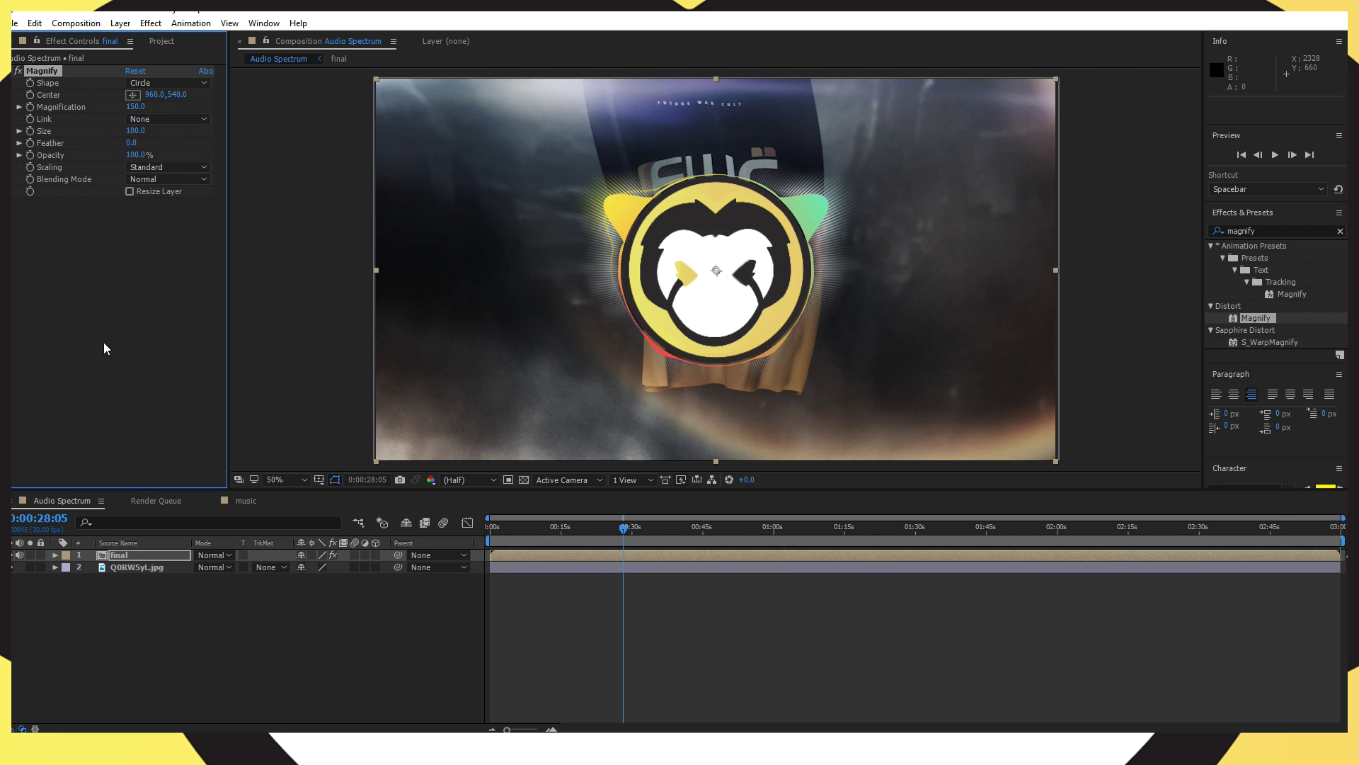
Step: Set the Magnify effect's magnification to 100, its size to 1100 and its blending mode to None
{"action": "left_click", "coordinate": [134, 107]}
{"action": "type", "text": "10"}
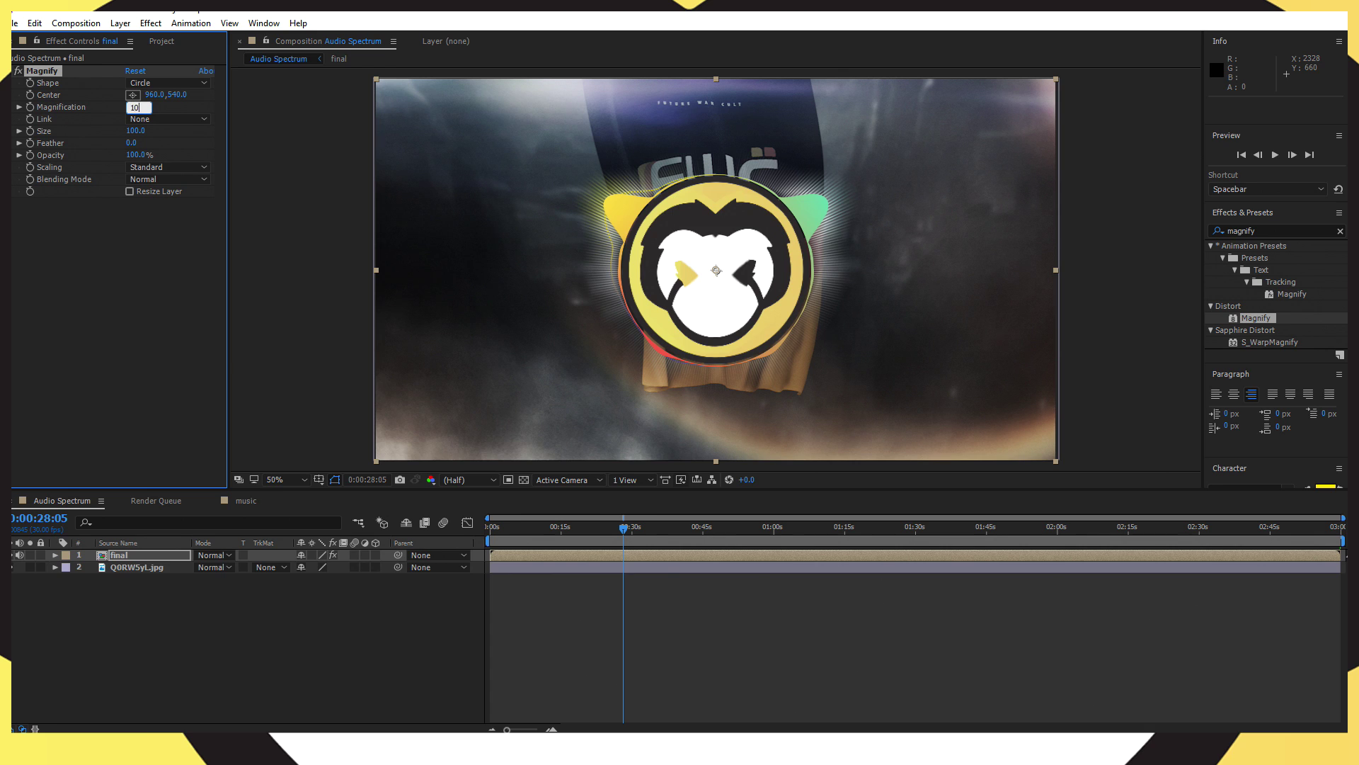
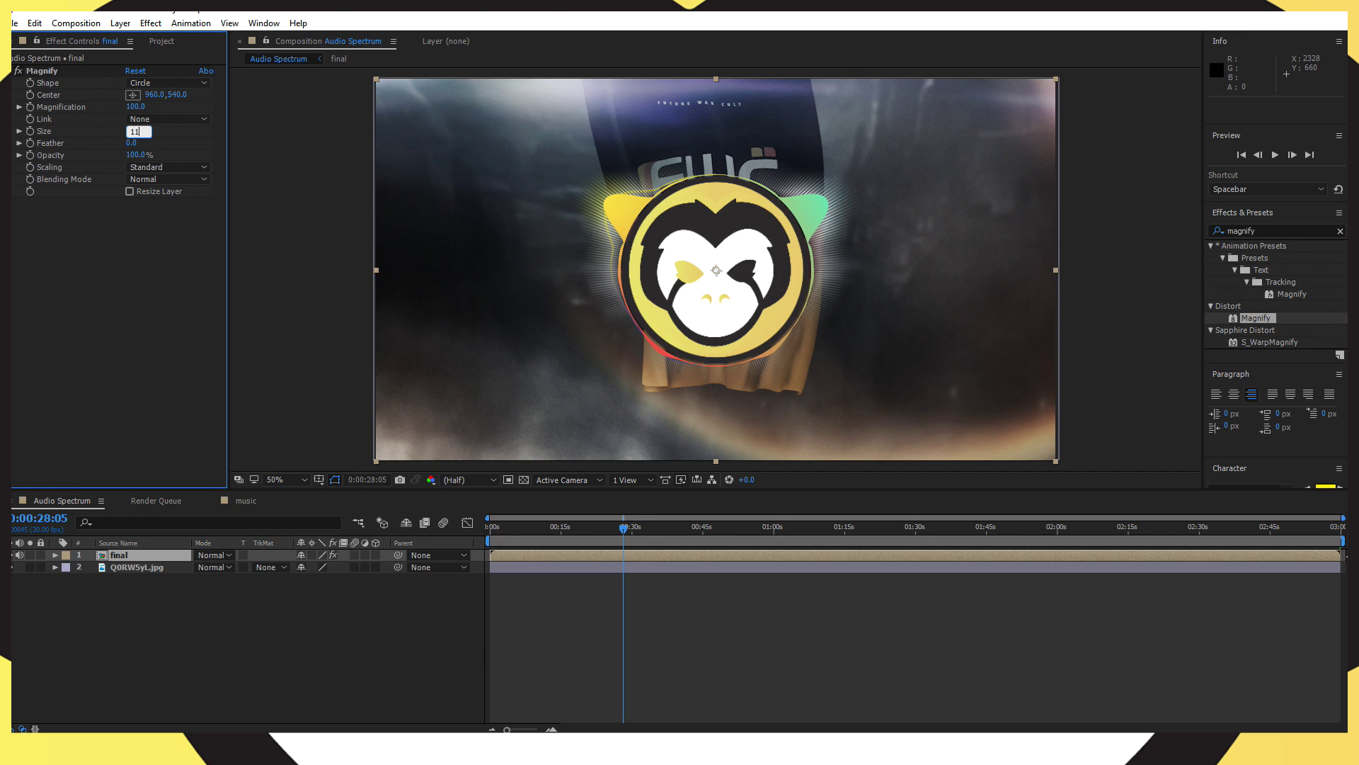
{"action": "key", "text": "Return"}
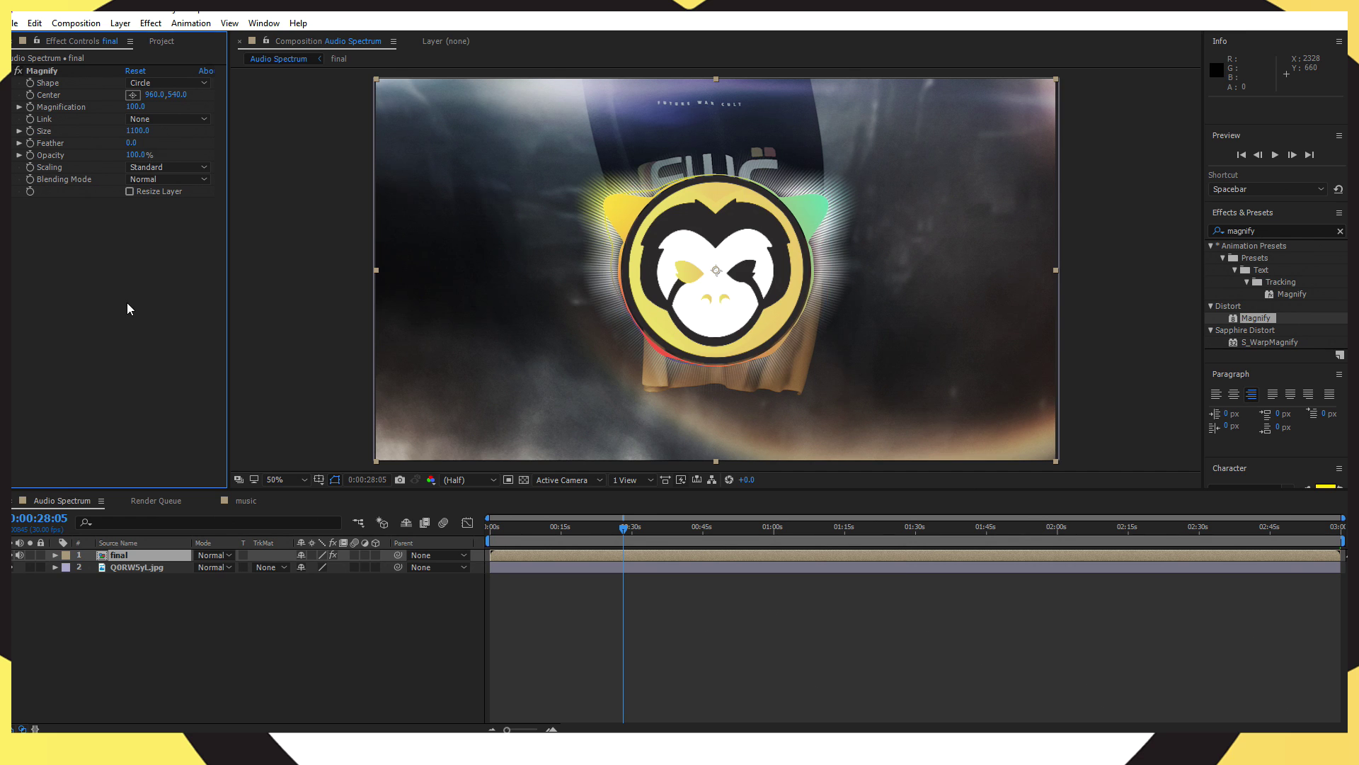
{"action": "left_click", "coordinate": [169, 177]}
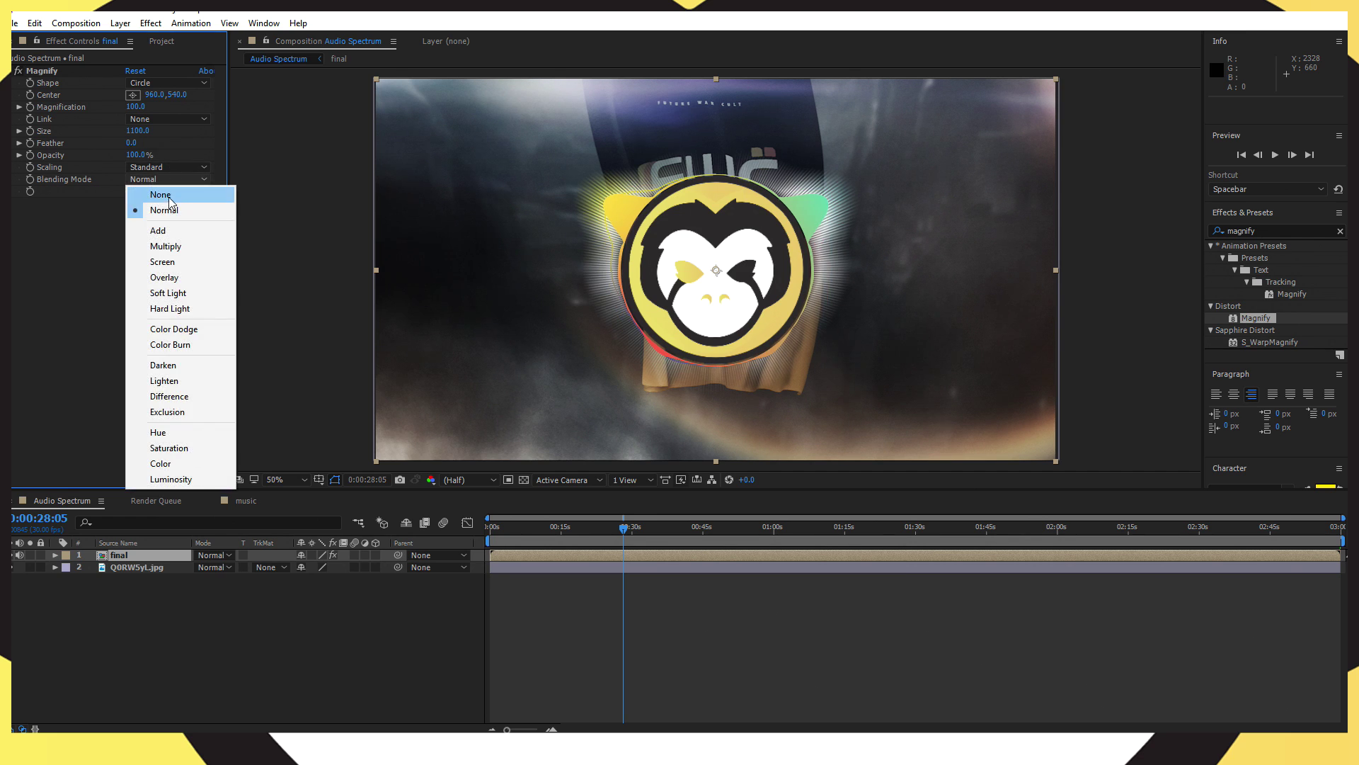
{"action": "left_click", "coordinate": [169, 189]}
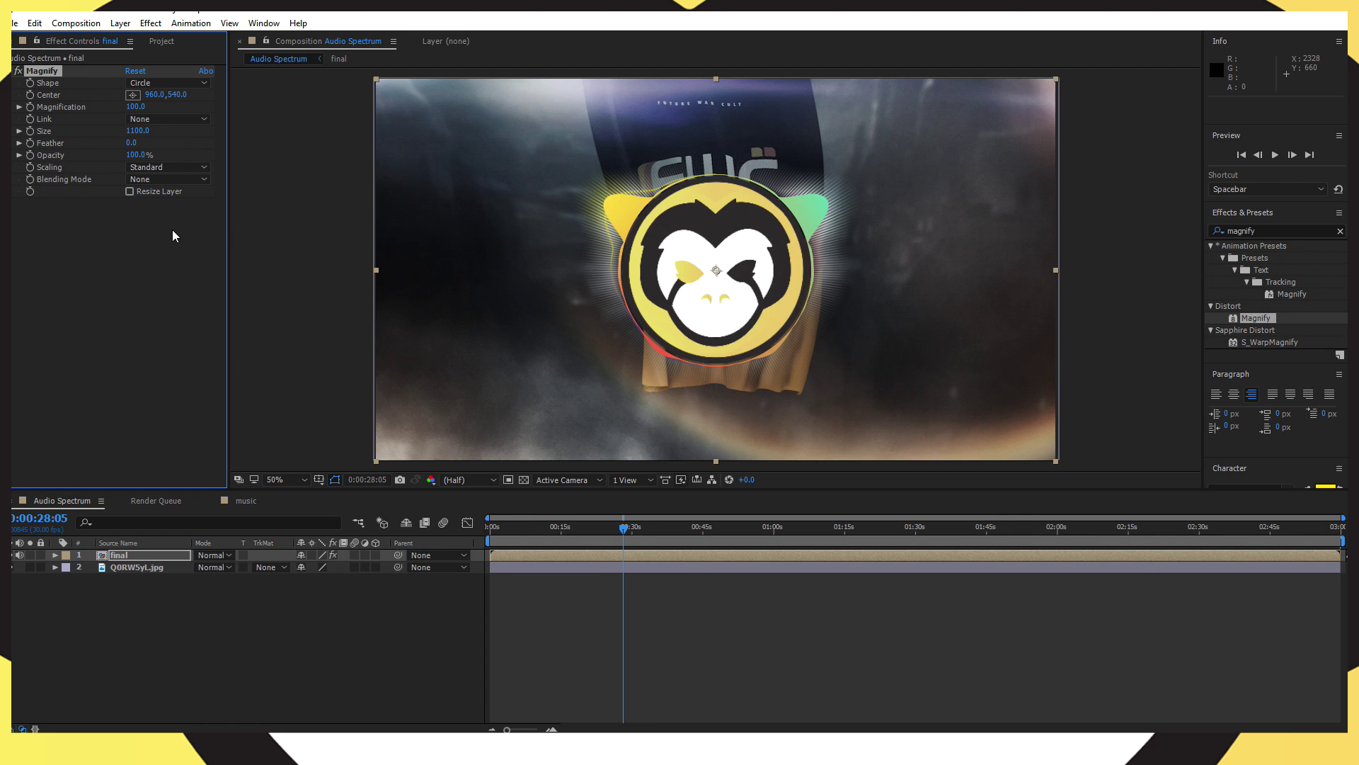
Step: Switch to Notepad, copy the whole audio amplitude expression that divides the Both Channels slider by 5, and return to After Effects
{"action": "key", "text": "alt+Tab"}
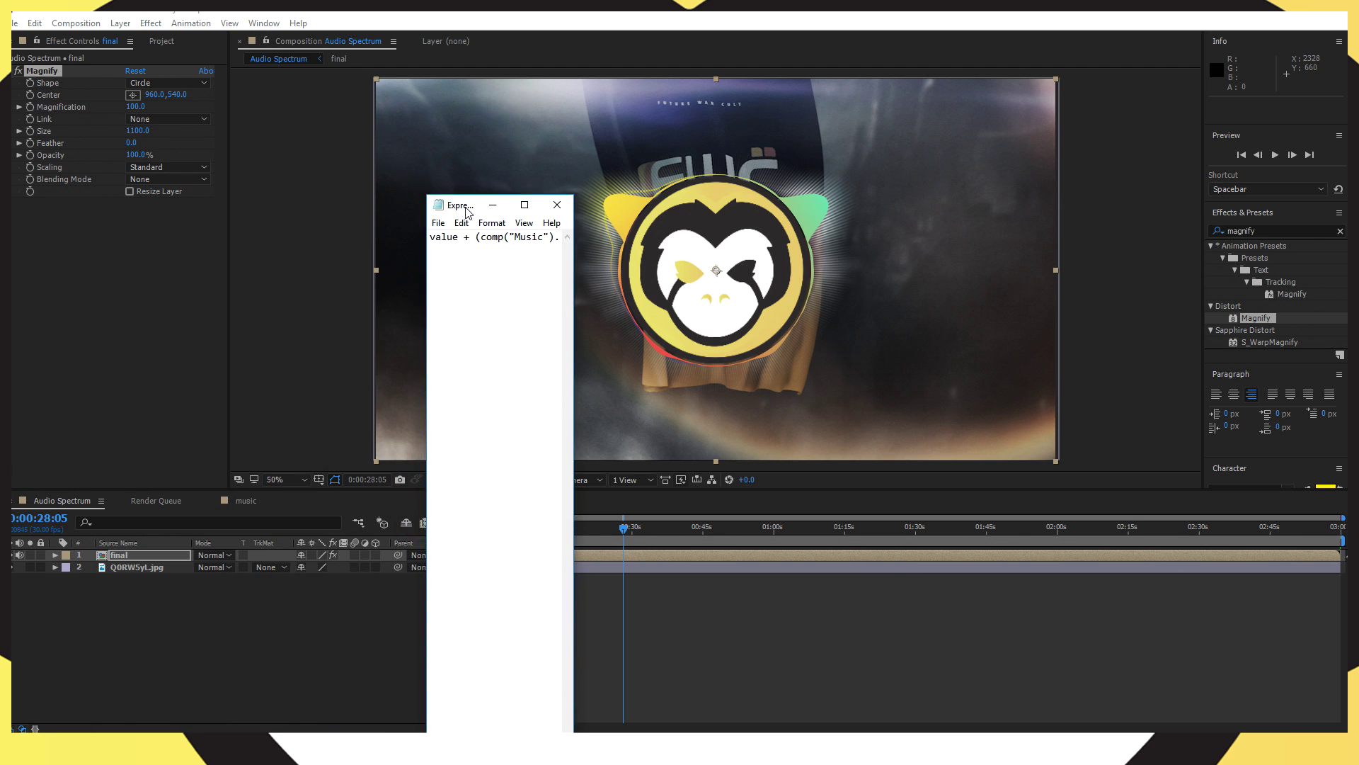
{"action": "left_click", "coordinate": [515, 188]}
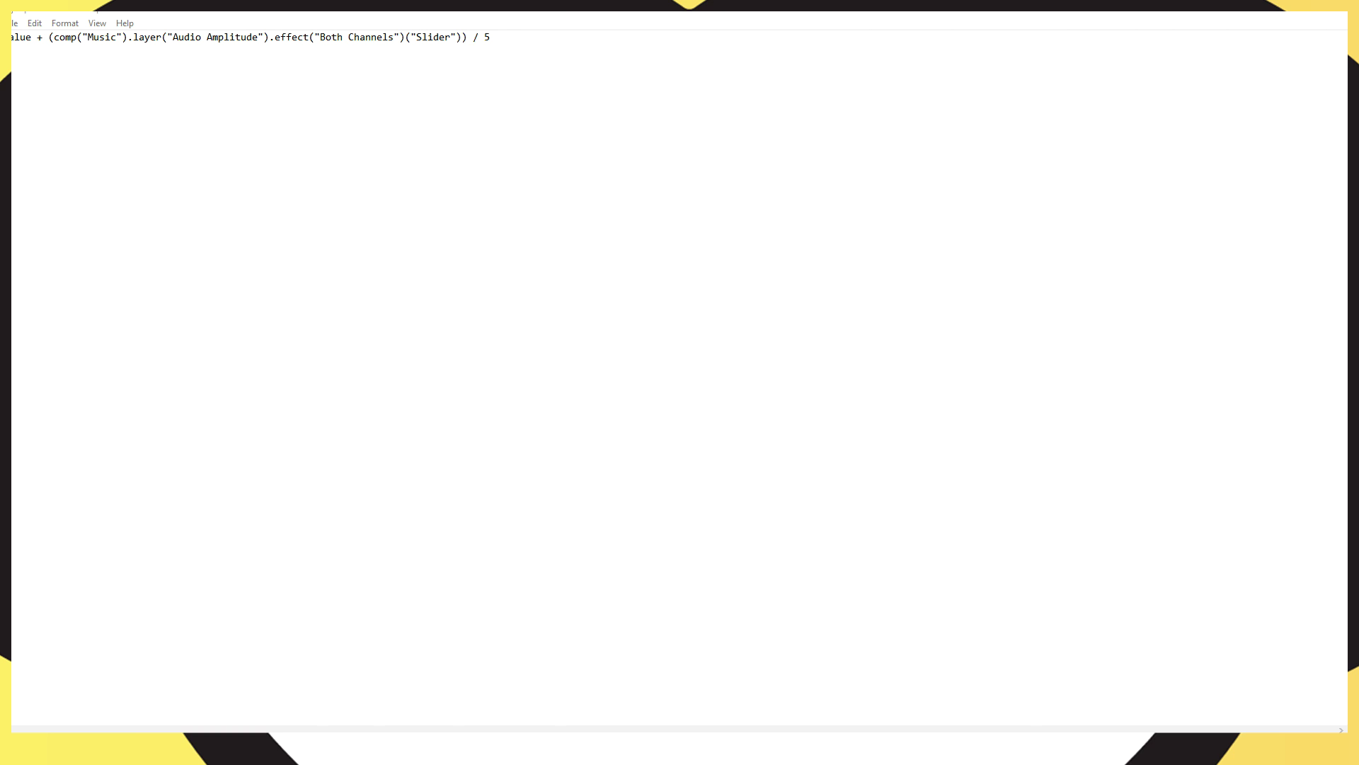
{"action": "left_click_drag", "start_coordinate": [492, 36], "coordinate": [51, 34]}
{"action": "right_click", "coordinate": [62, 43]}
{"action": "left_click", "coordinate": [63, 86]}
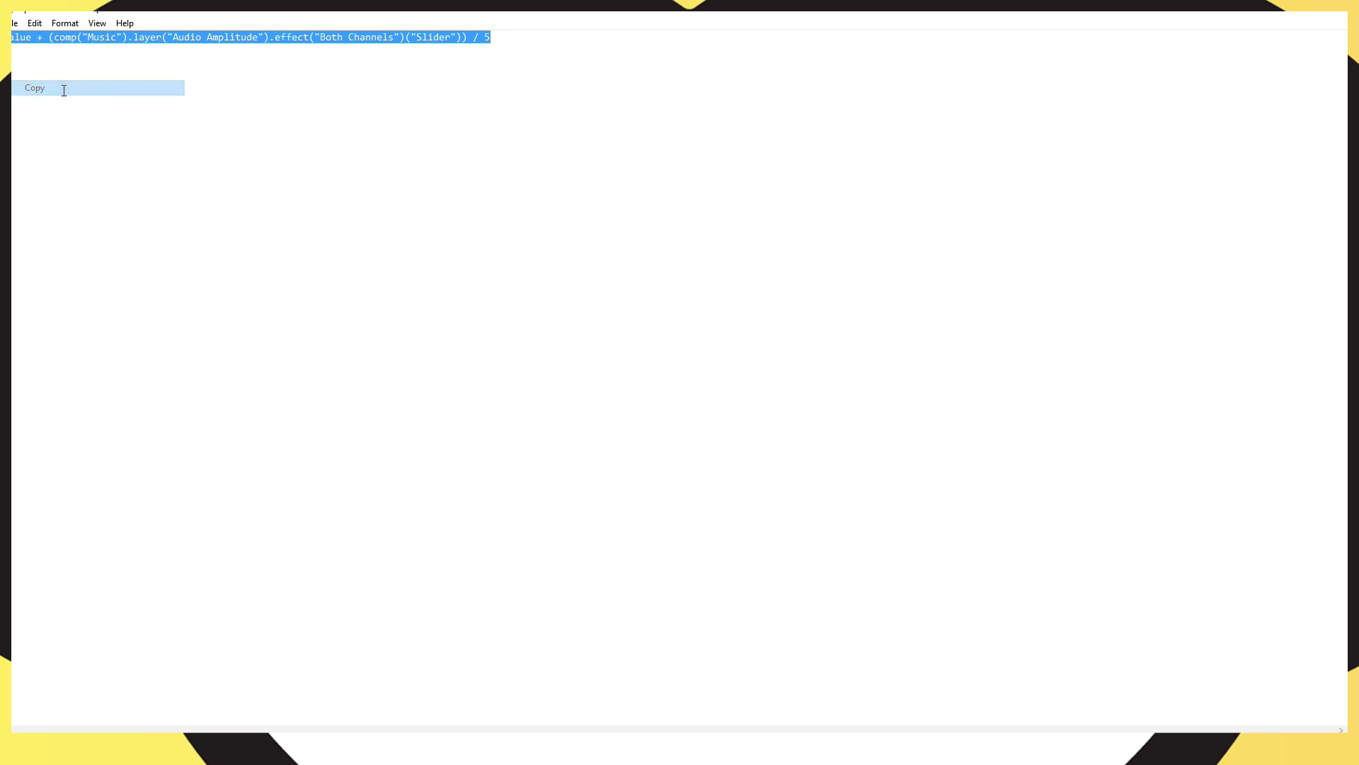
{"action": "left_click", "coordinate": [1279, 14]}
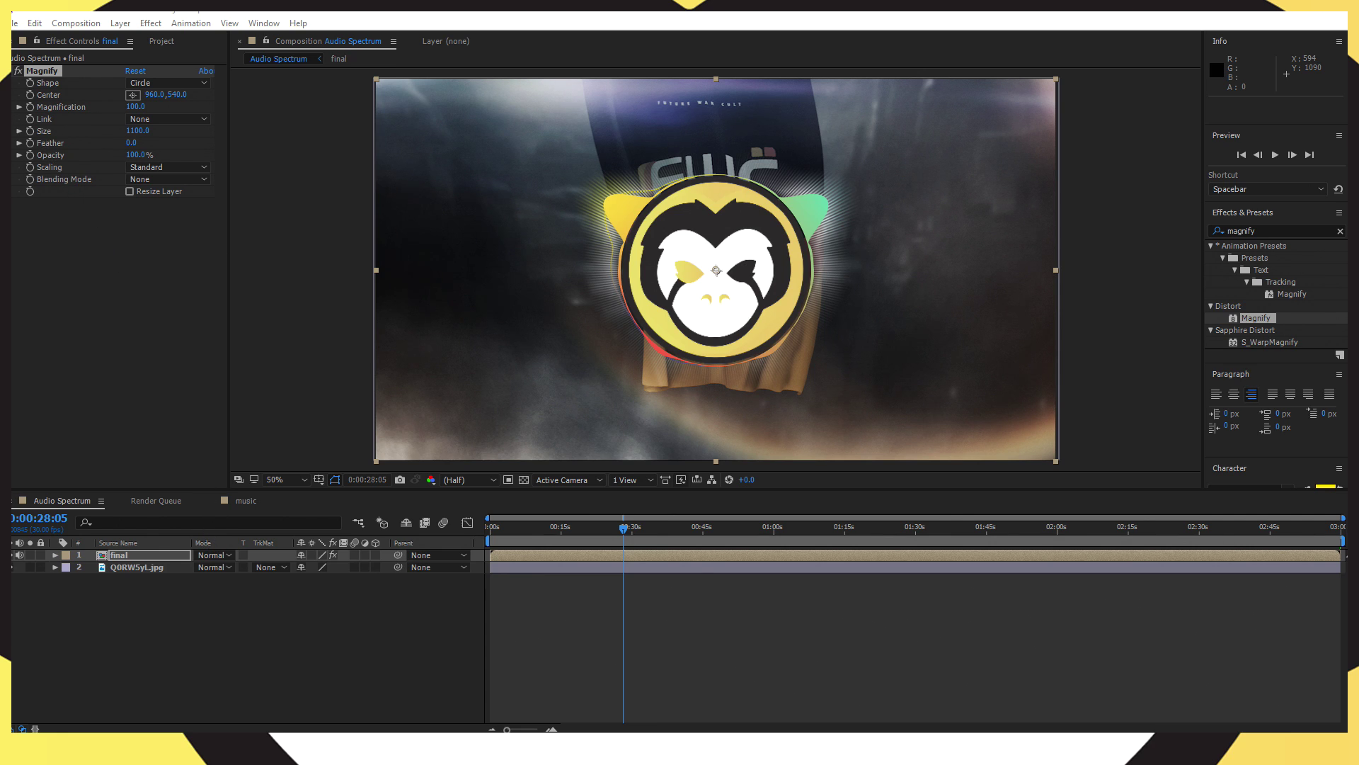
Step: Add the copied expression value + (comp("Music").layer("Audio Amplitude").effect("Both Channels")("Slider")) / 5 to the Magnify effect's magnification on the final layer
{"action": "left_click", "coordinate": [30, 108]}
{"action": "left_click", "coordinate": [31, 108], "text": "alt"}
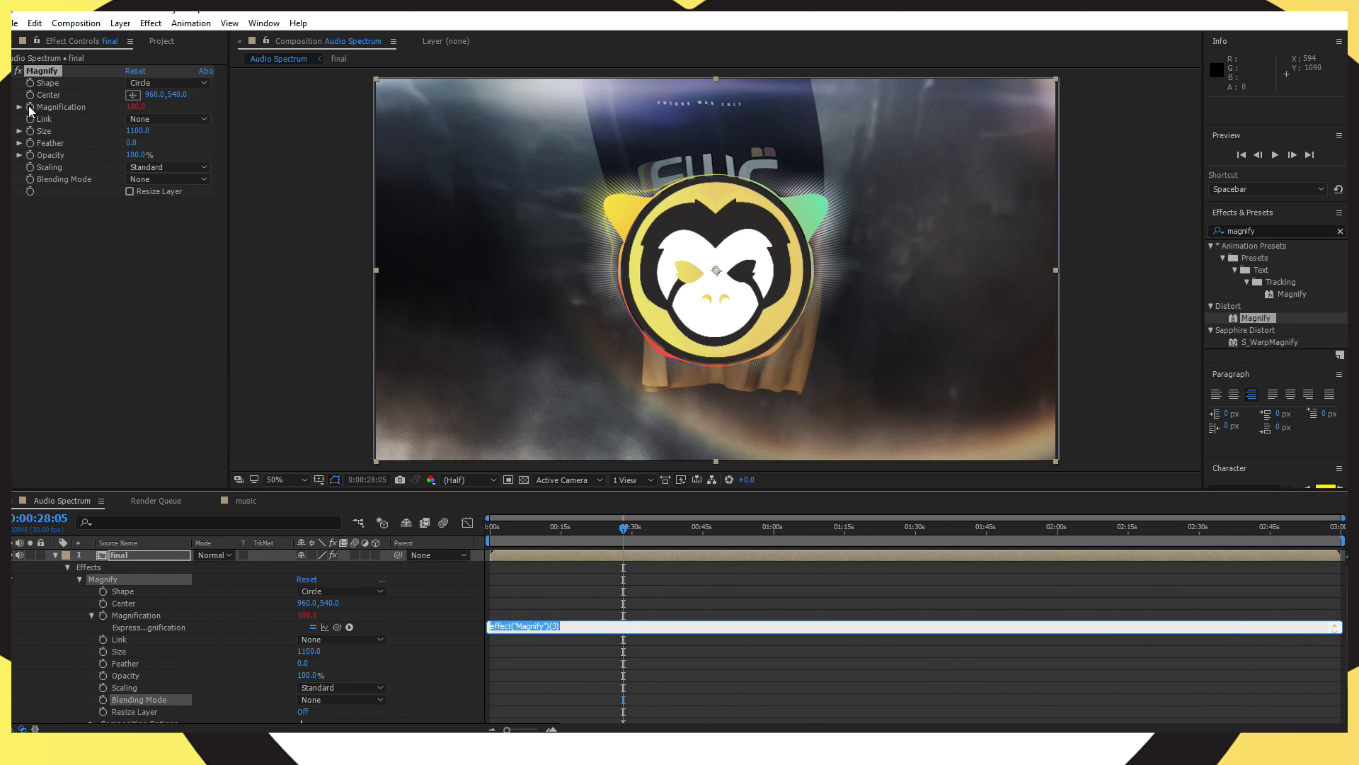
{"action": "right_click", "coordinate": [568, 624]}
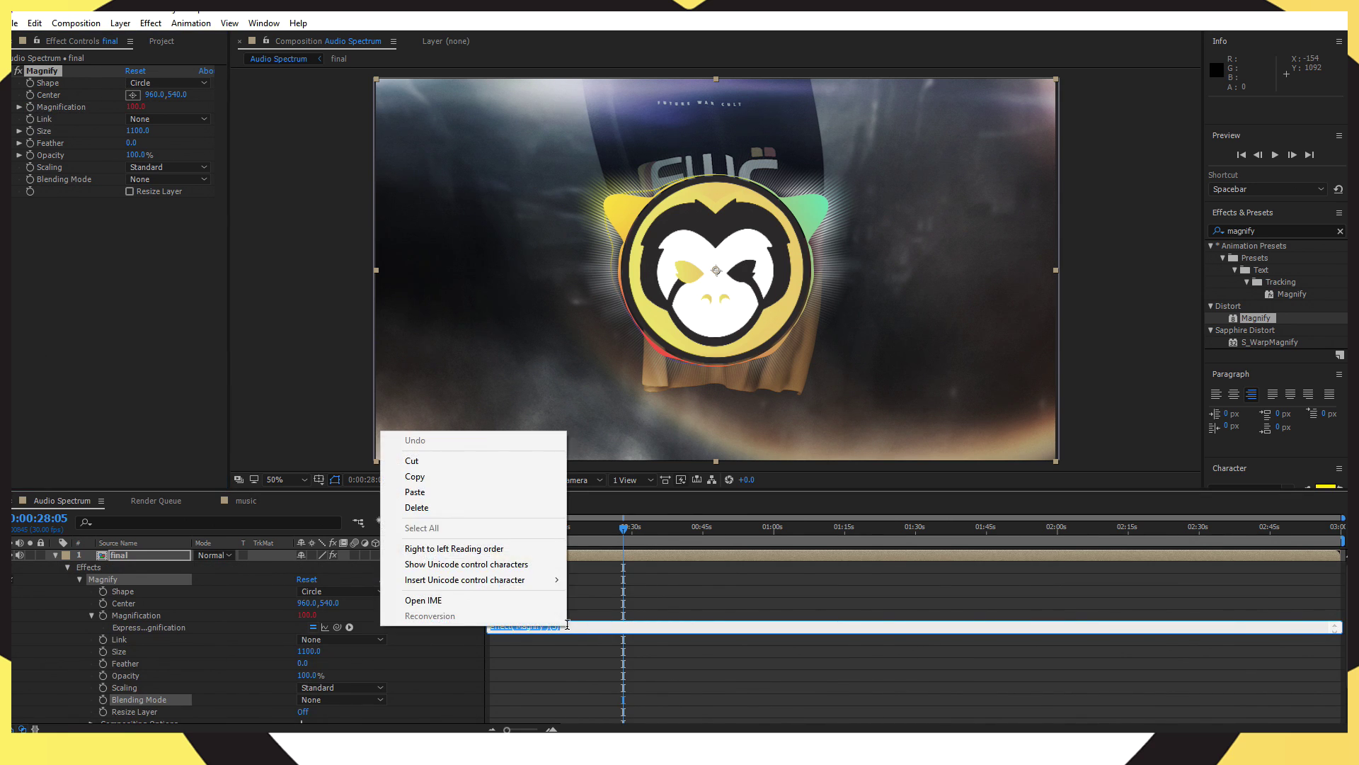
{"action": "left_click", "coordinate": [449, 490]}
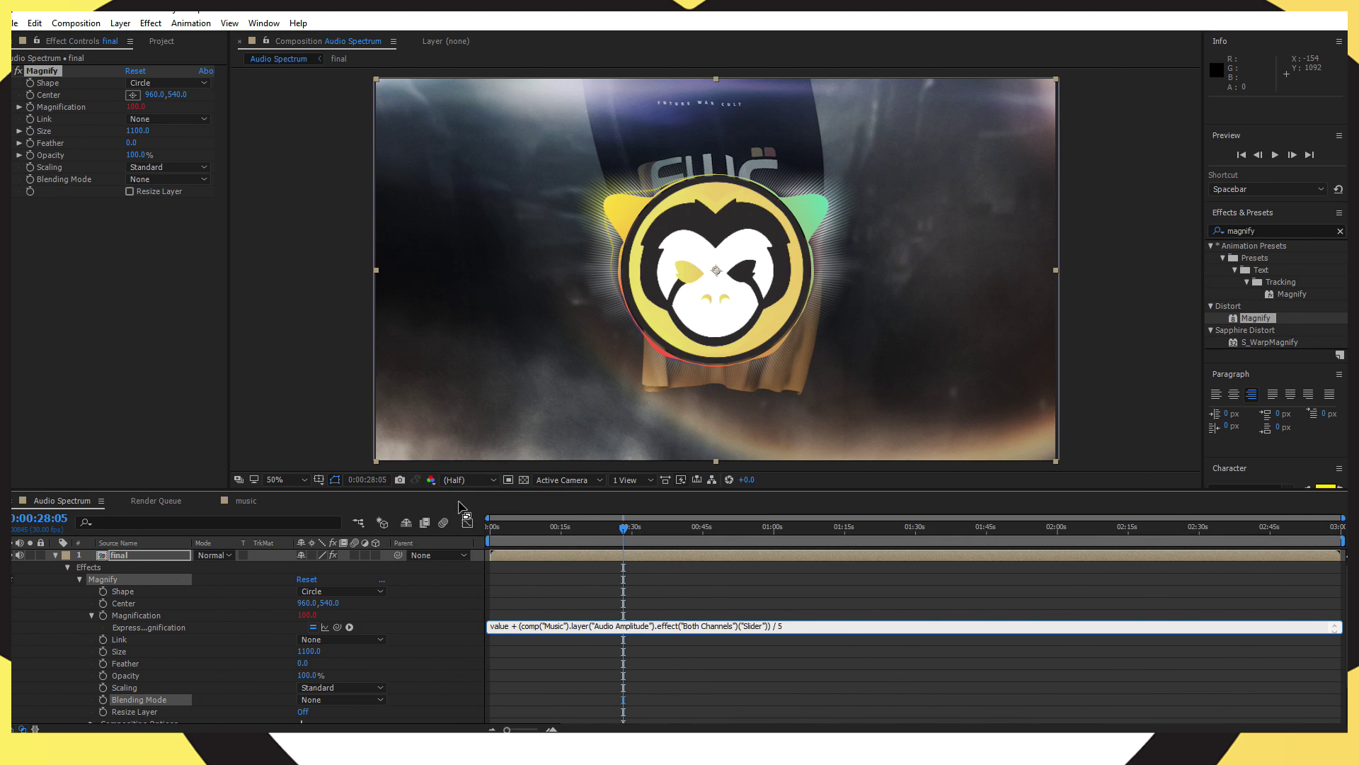
{"action": "left_click", "coordinate": [682, 590]}
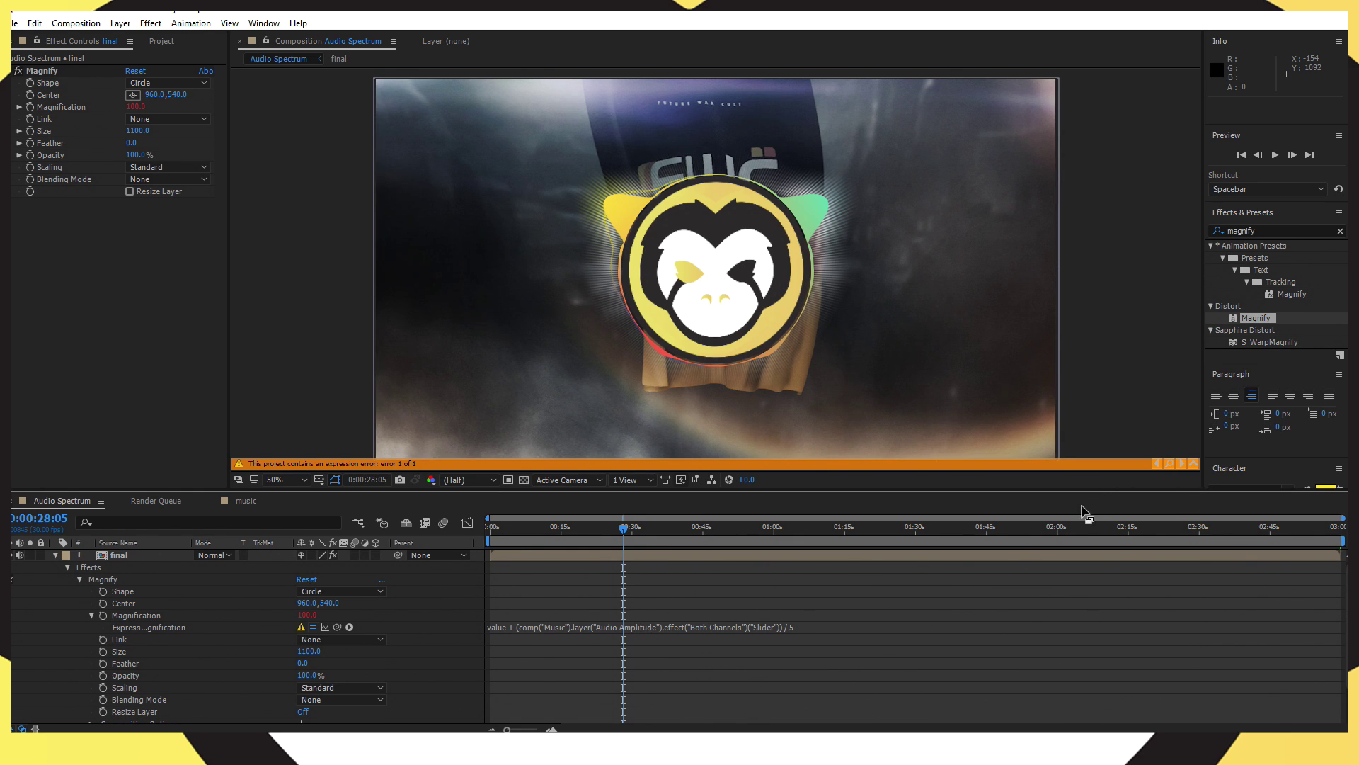
{"action": "left_click", "coordinate": [704, 629]}
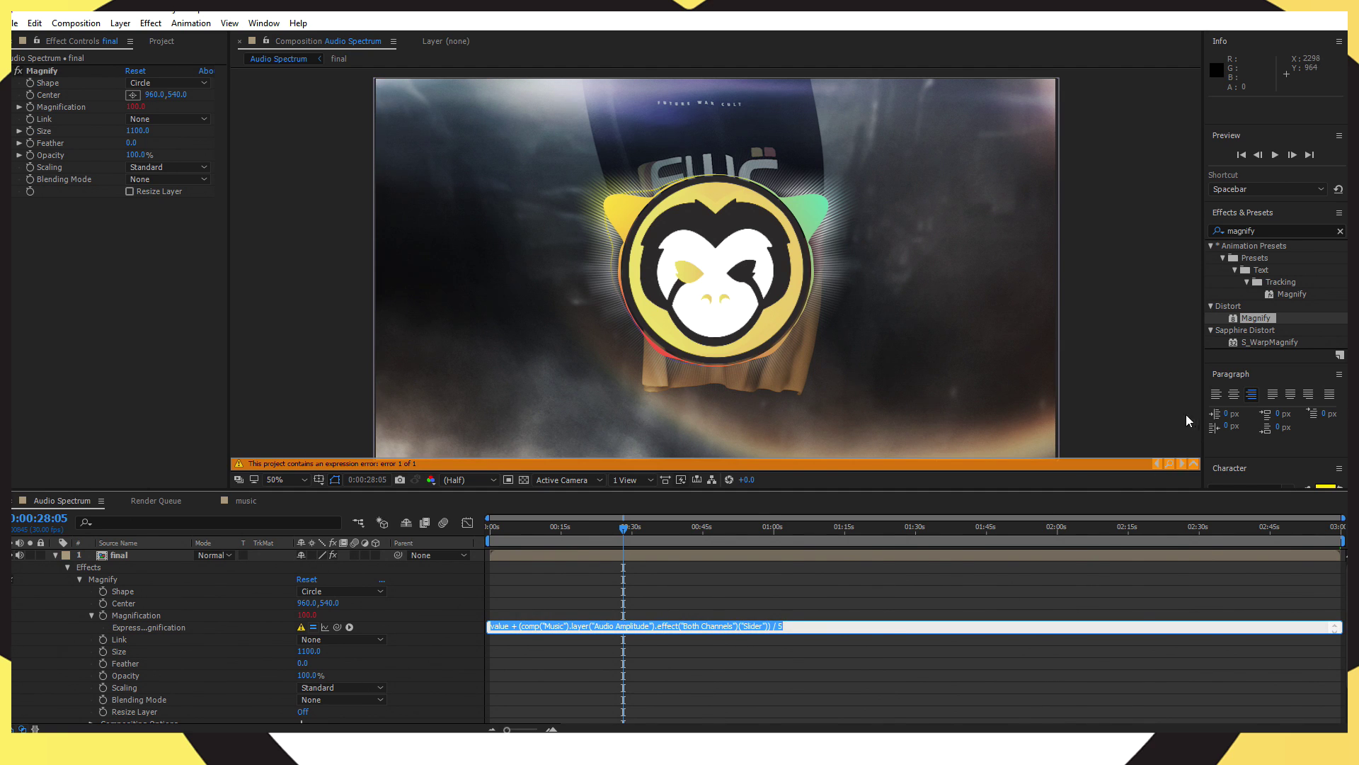
{"action": "key", "text": "KP_Enter"}
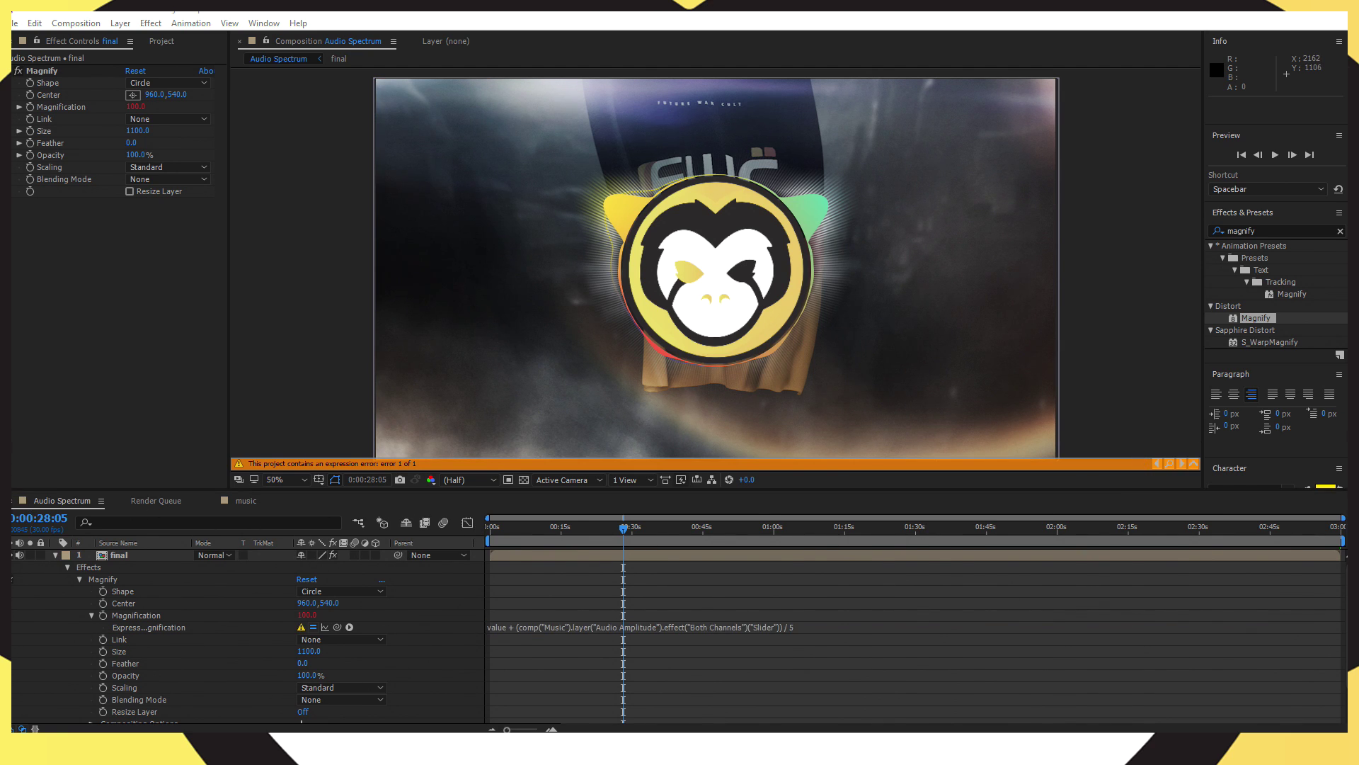
Step: Return to the start of the Audio Spectrum composition and briefly preview its playback
{"action": "left_click_drag", "start_coordinate": [617, 531], "coordinate": [474, 529]}
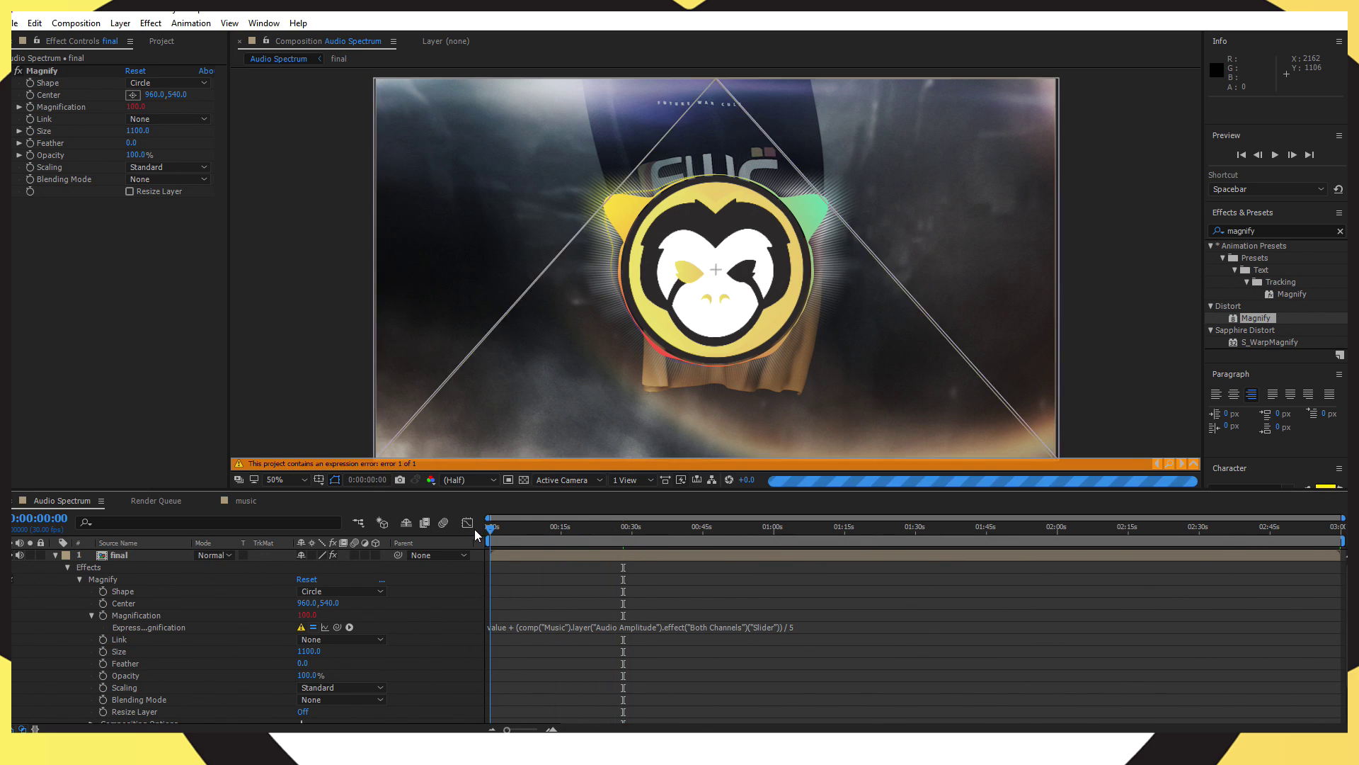
{"action": "left_click", "coordinate": [165, 314]}
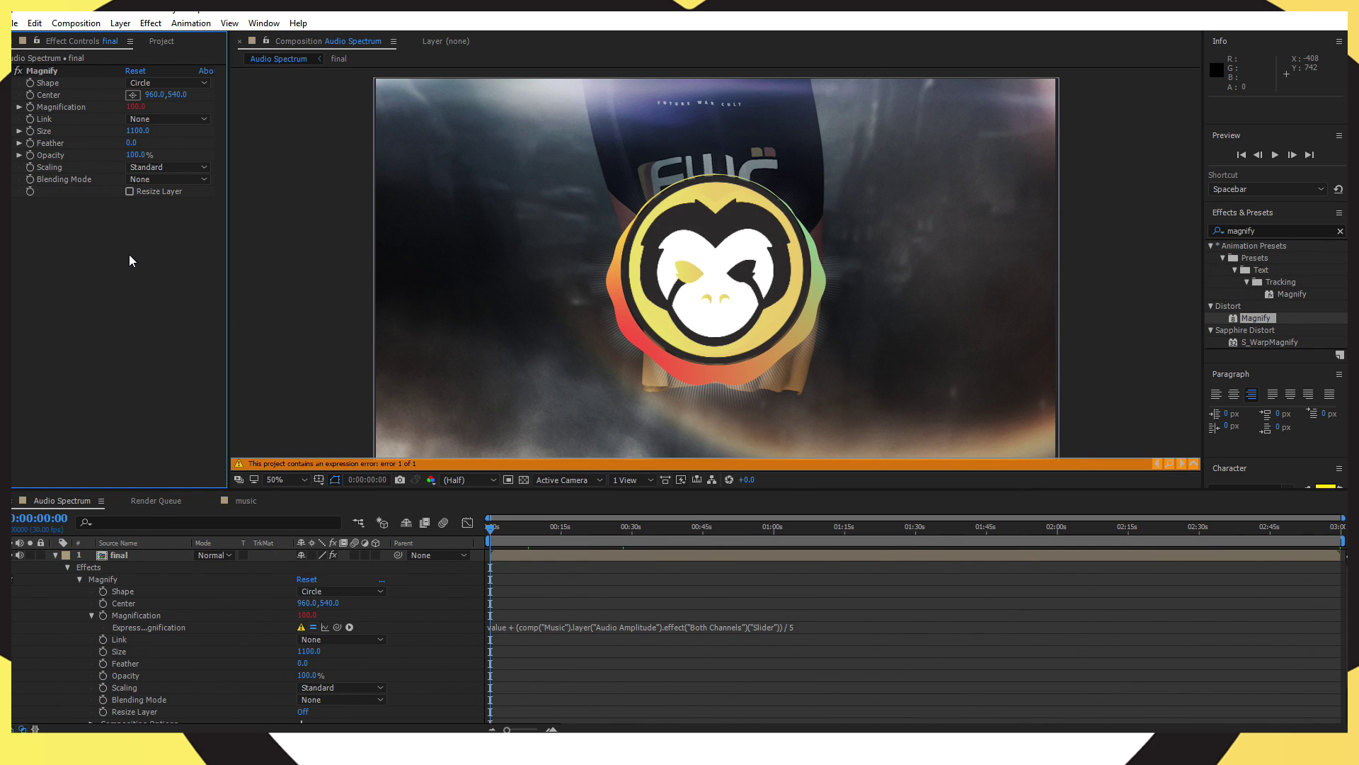
{"action": "left_click", "coordinate": [1273, 155]}
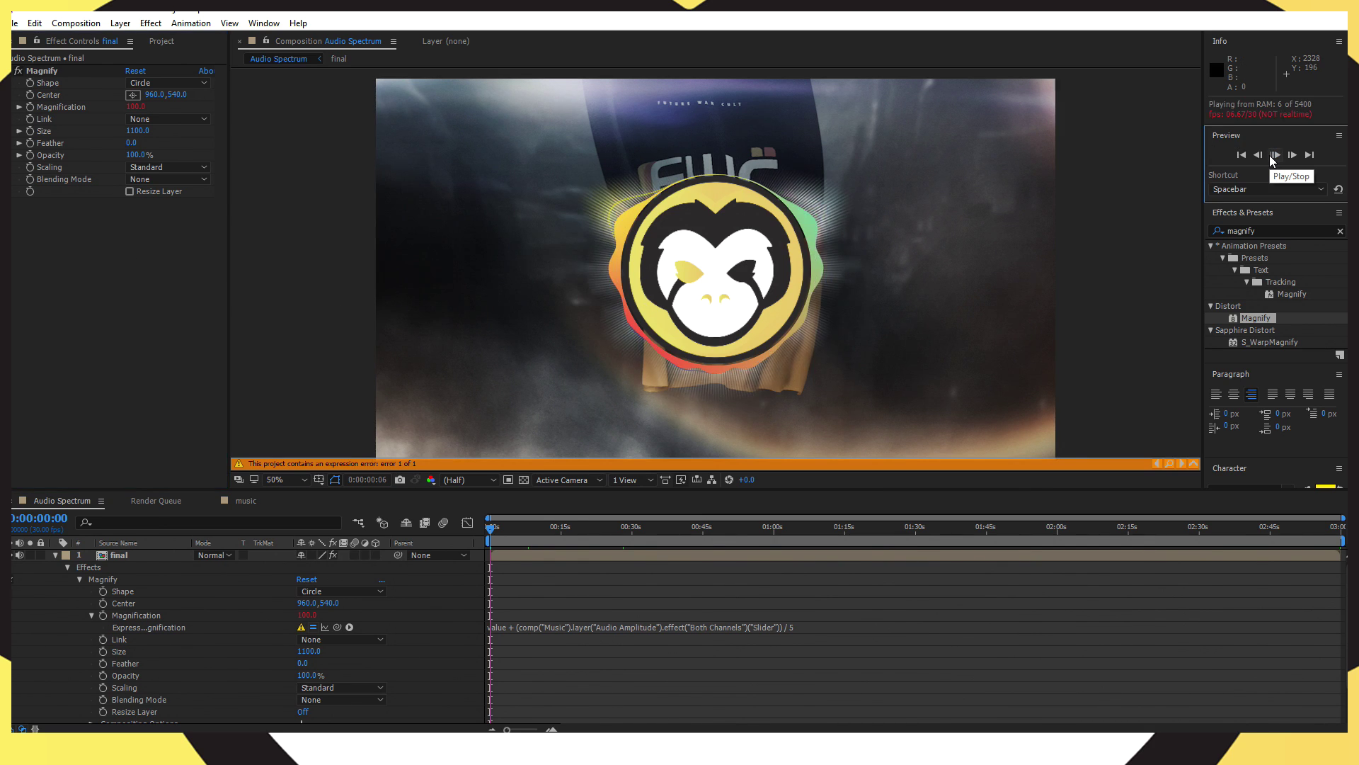
{"action": "left_click", "coordinate": [1274, 155]}
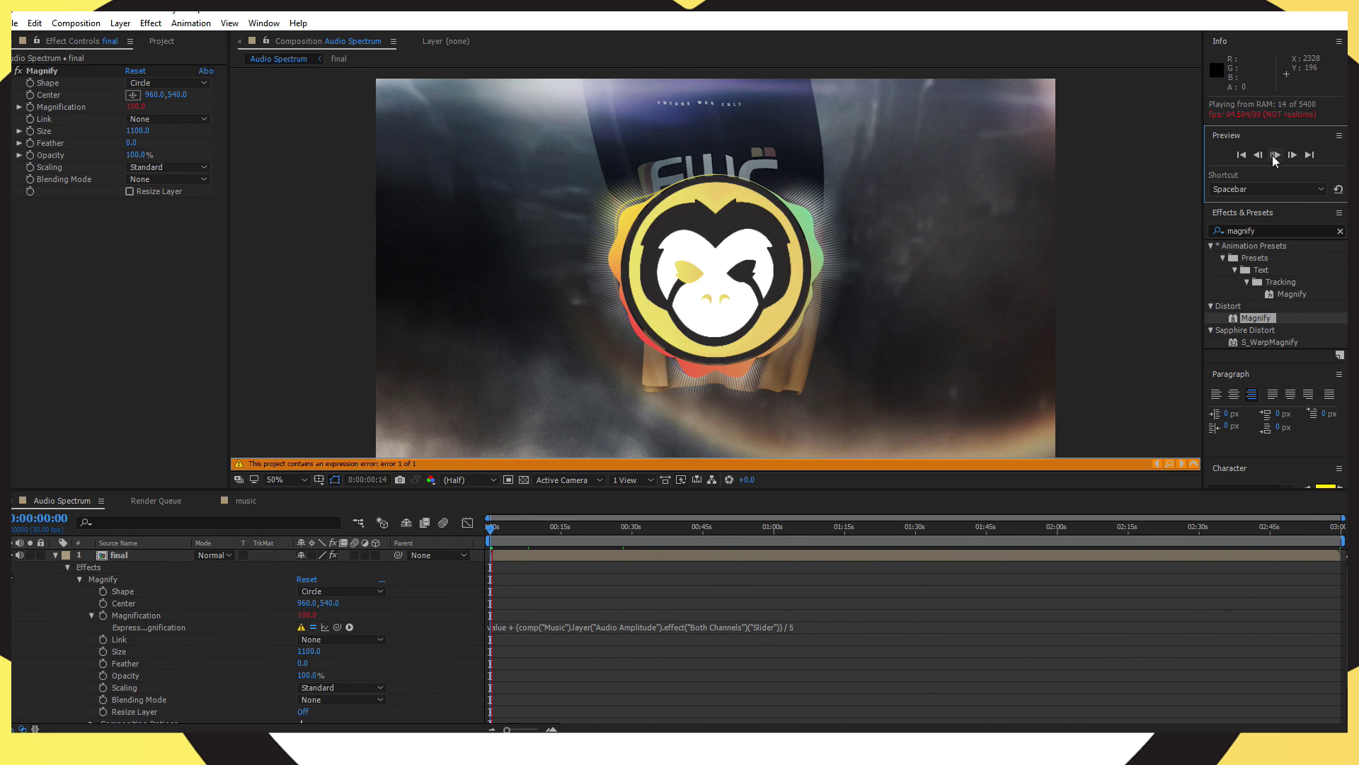
Step: Locate the property behind the expression error and examine the error details of the magnification expression
{"action": "left_click", "coordinate": [252, 463]}
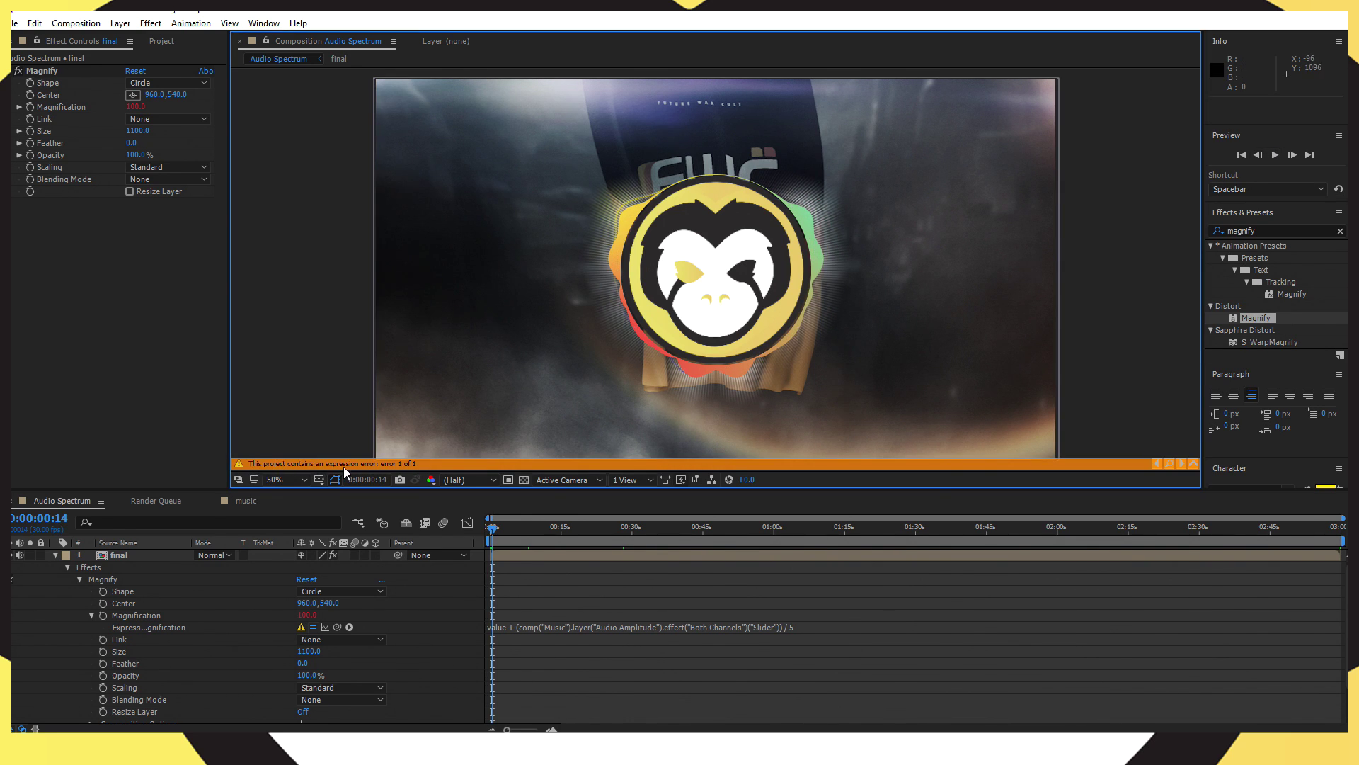
{"action": "left_click", "coordinate": [1168, 461]}
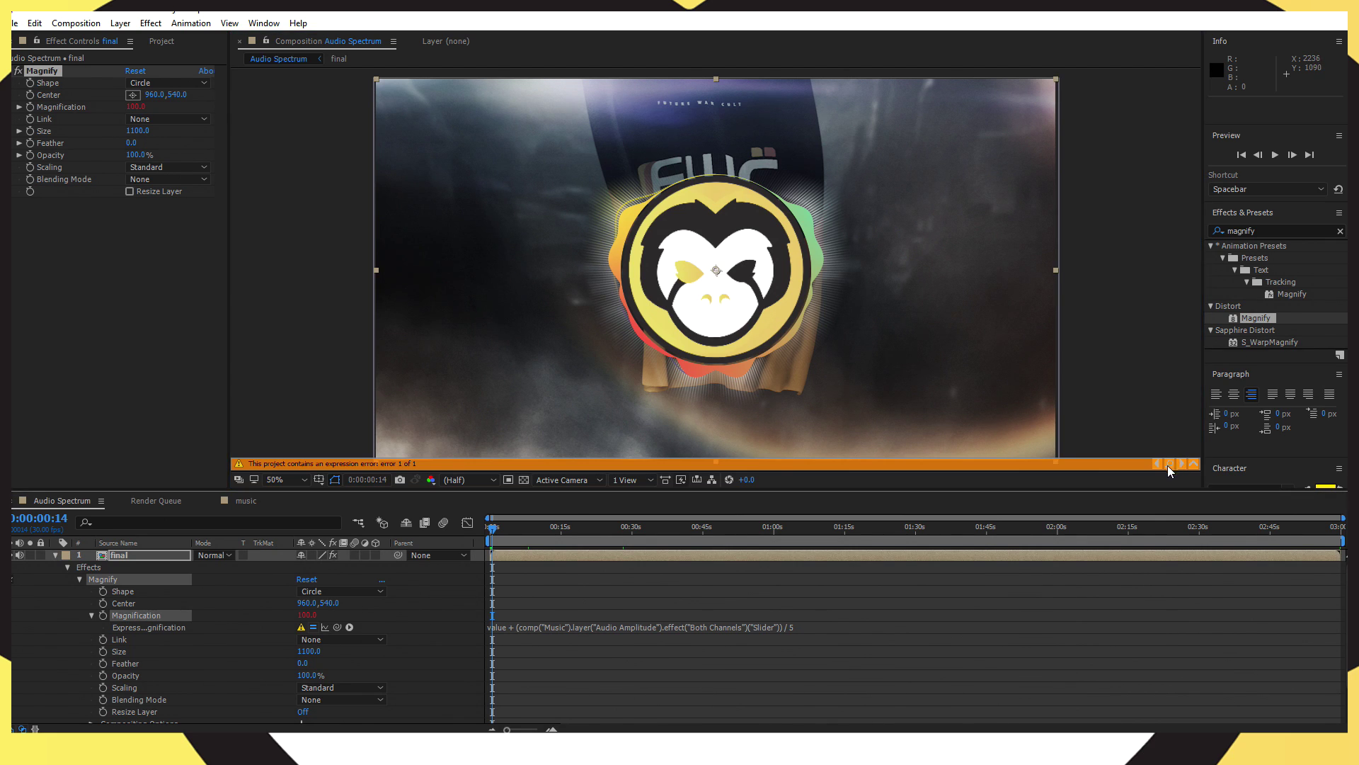
{"action": "left_click", "coordinate": [803, 624]}
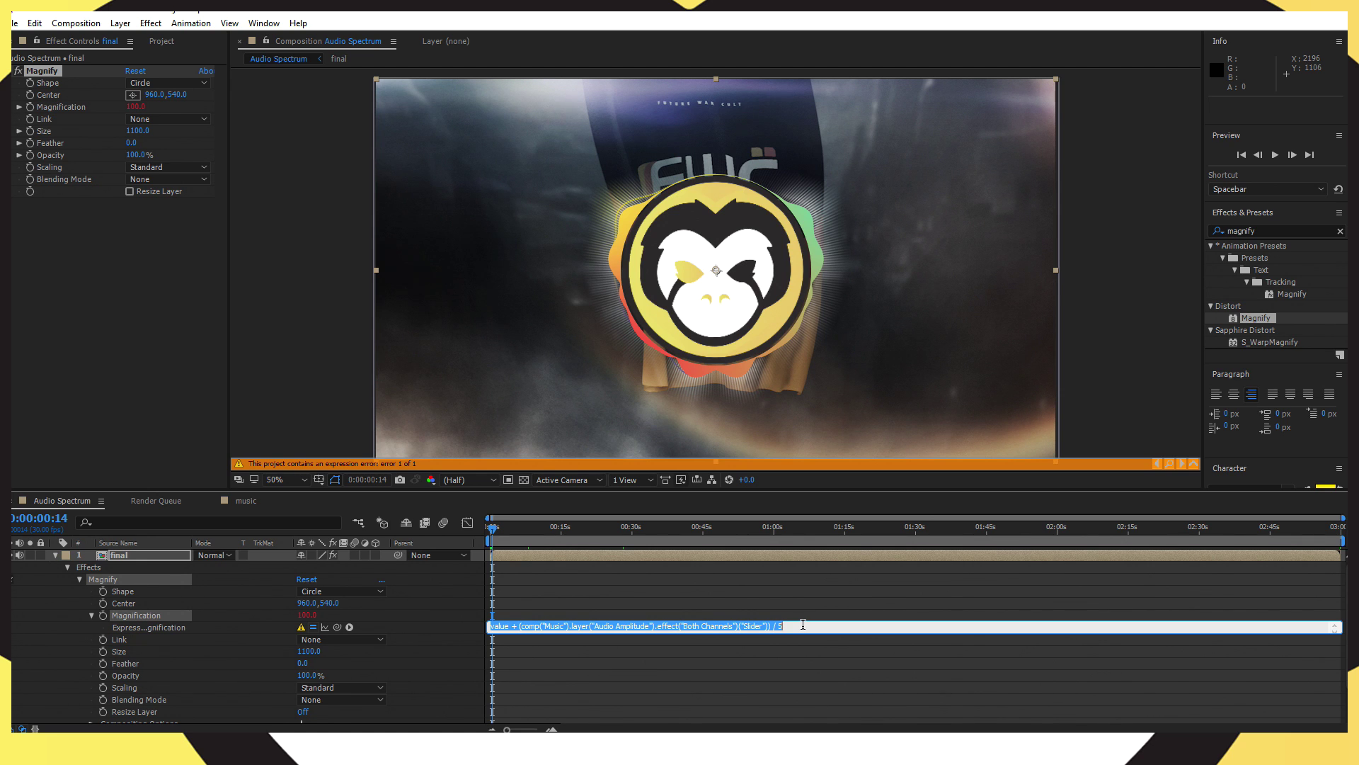
{"action": "left_click", "coordinate": [298, 628]}
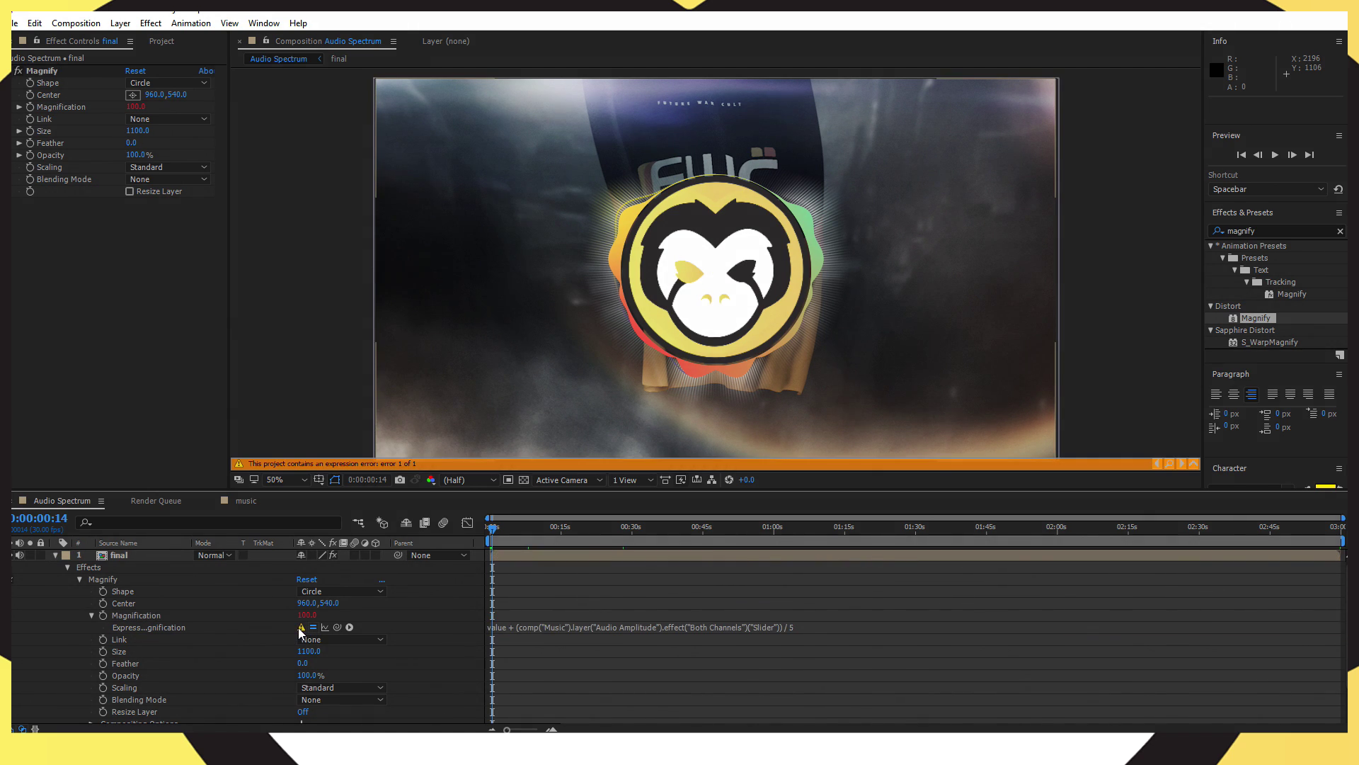
{"action": "left_click", "coordinate": [300, 627]}
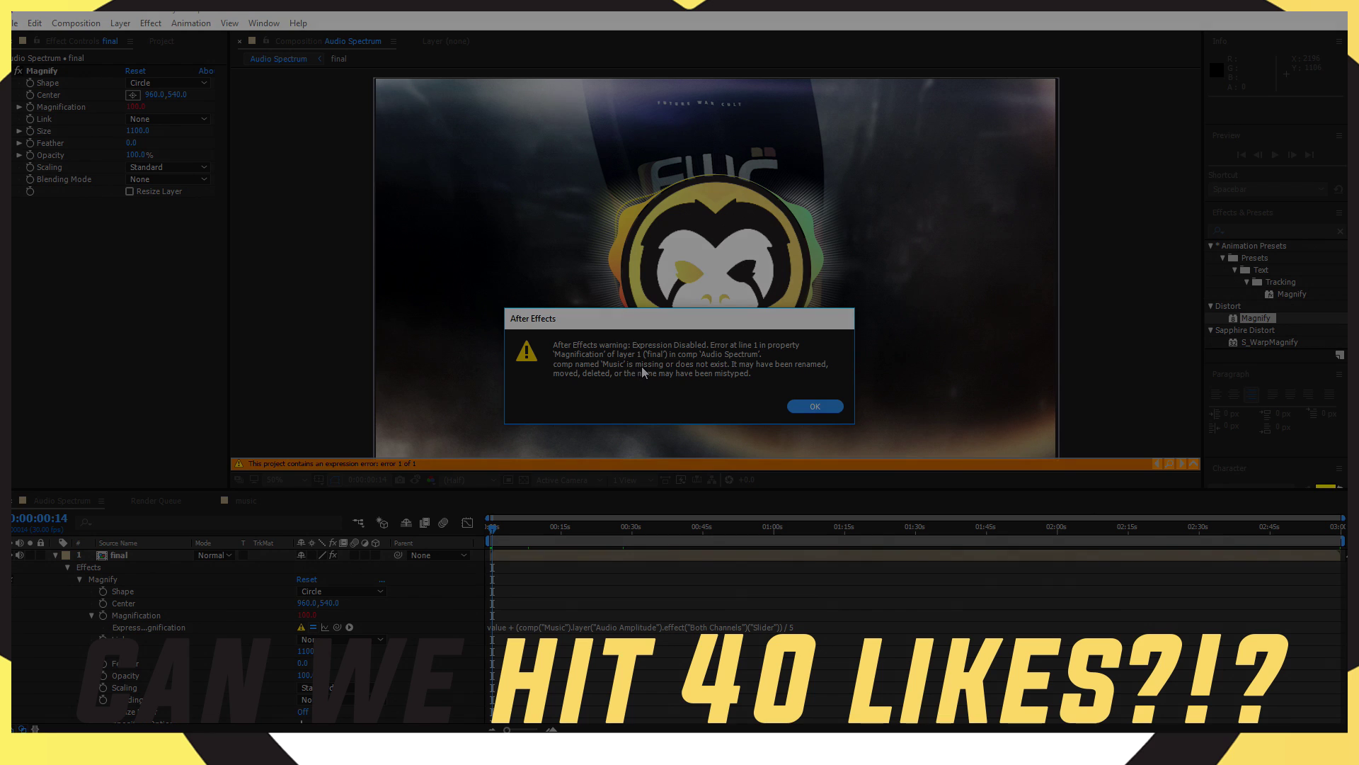
{"action": "left_click", "coordinate": [815, 406]}
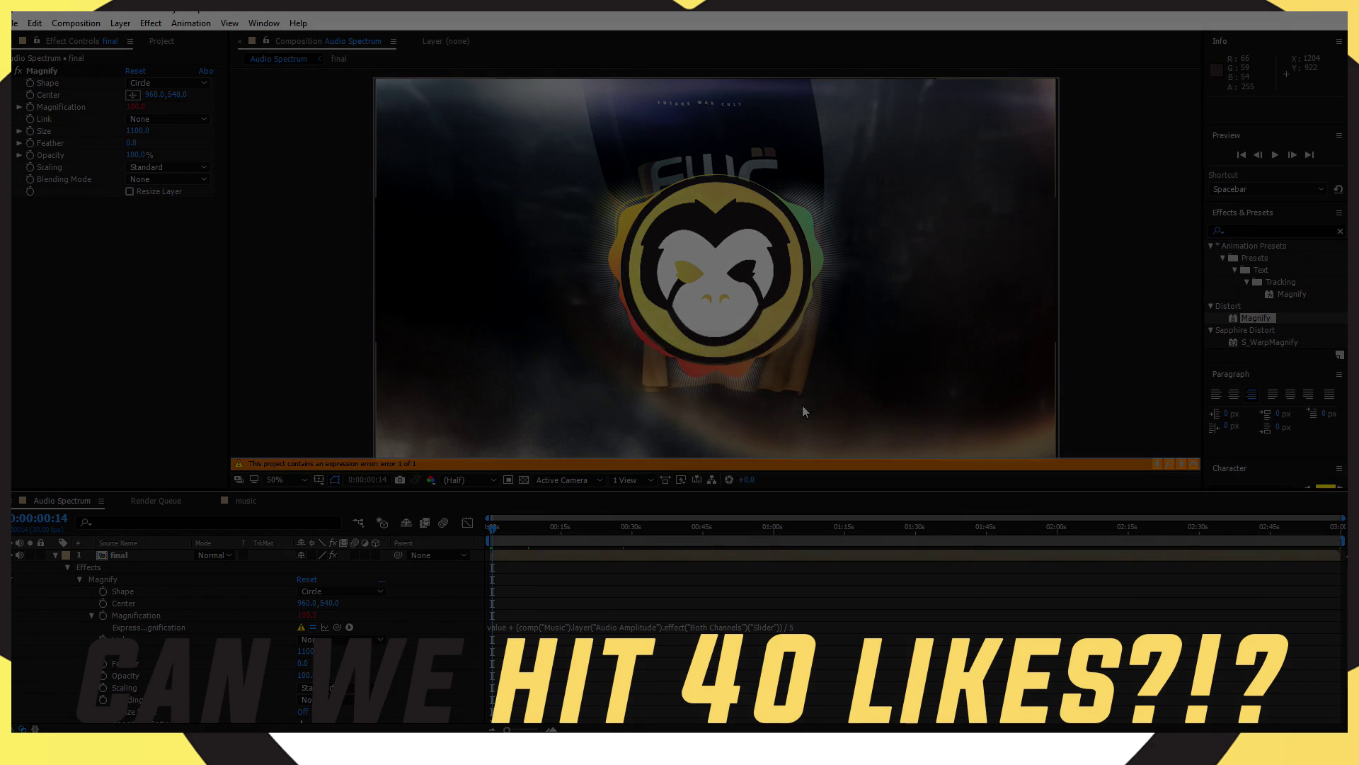
{"action": "left_click", "coordinate": [55, 555]}
{"action": "left_click", "coordinate": [135, 560]}
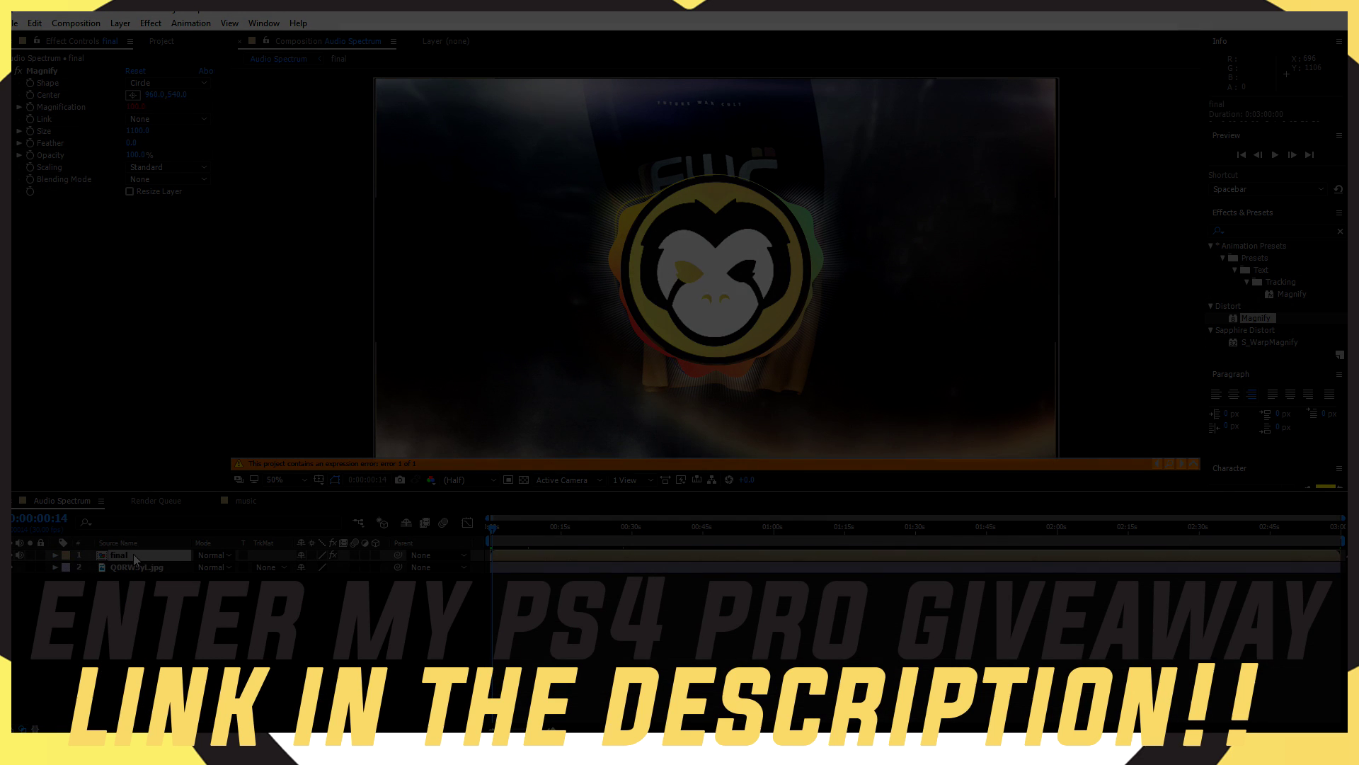
{"action": "left_click", "coordinate": [55, 555]}
{"action": "scroll", "coordinate": [91, 578], "scroll_direction": "down", "scroll_amount": 2}
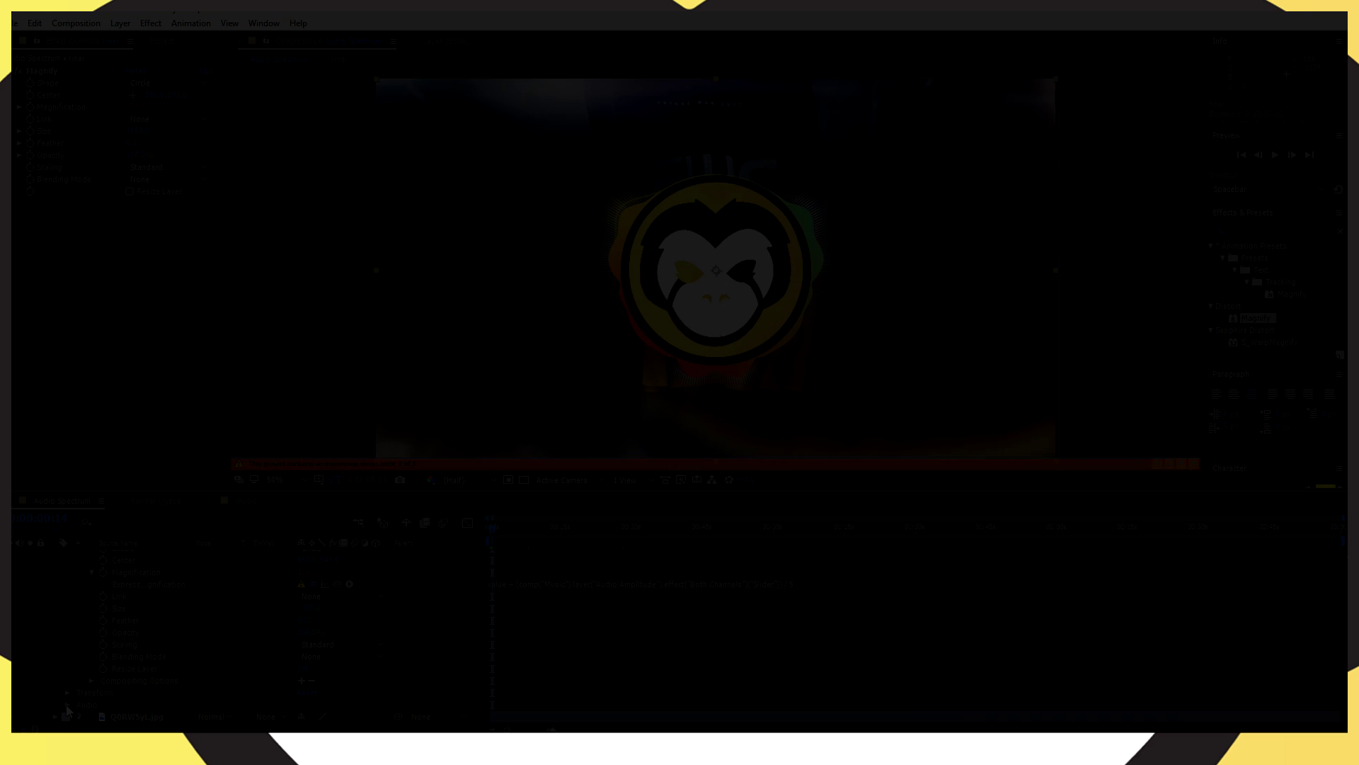